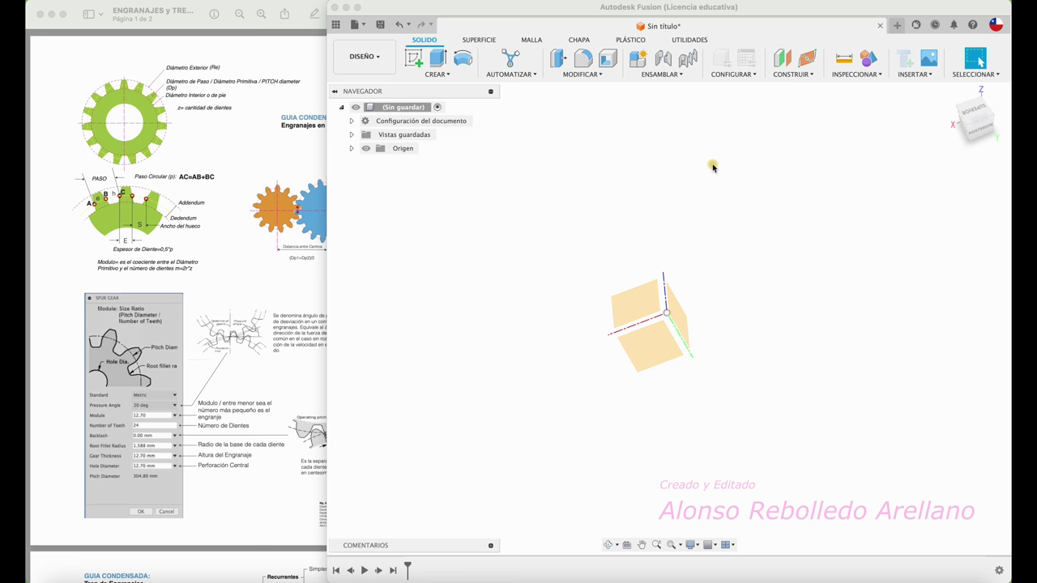
# Focus the empty Fusion design, then bring the 'Engranajes en FUSION 360' gear guide forward
pyautogui.click(680, 224)
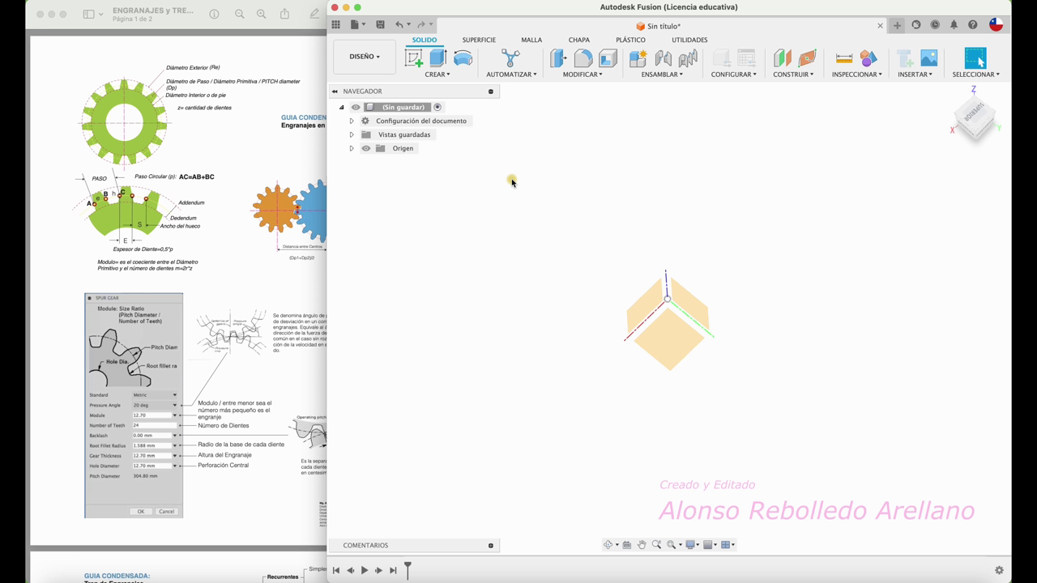
pyautogui.click(202, 238)
pyautogui.keyDown('ctrl'); pyautogui.scroll(3, 215, 225); pyautogui.keyUp('ctrl')
# Browse the gear terminology diagrams on page 1 of the guide
pyautogui.keyDown('ctrl'); pyautogui.scroll(-3, 221, 219); pyautogui.keyUp('ctrl')
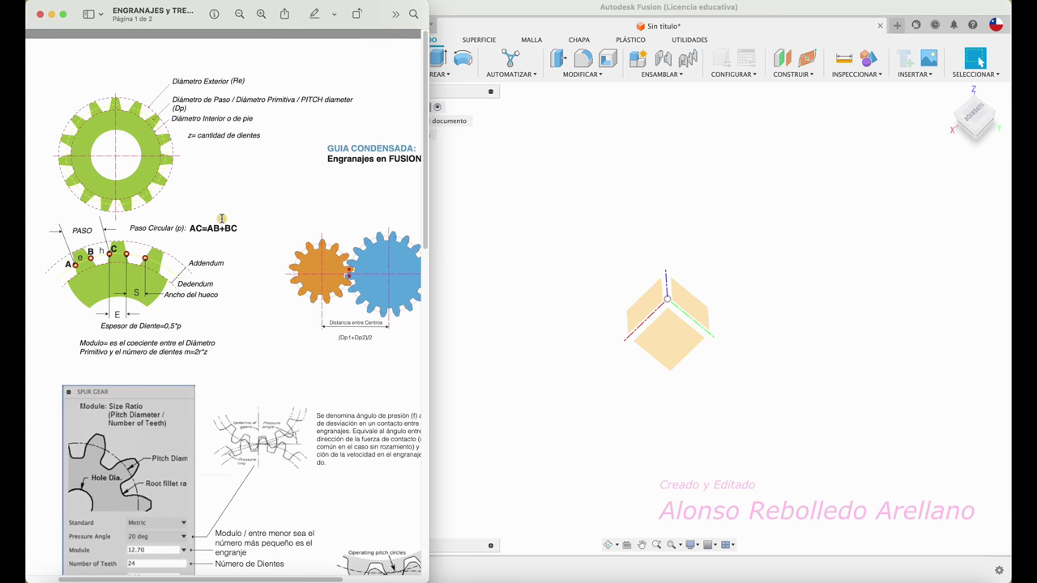
pyautogui.scroll(-1, 221, 219)
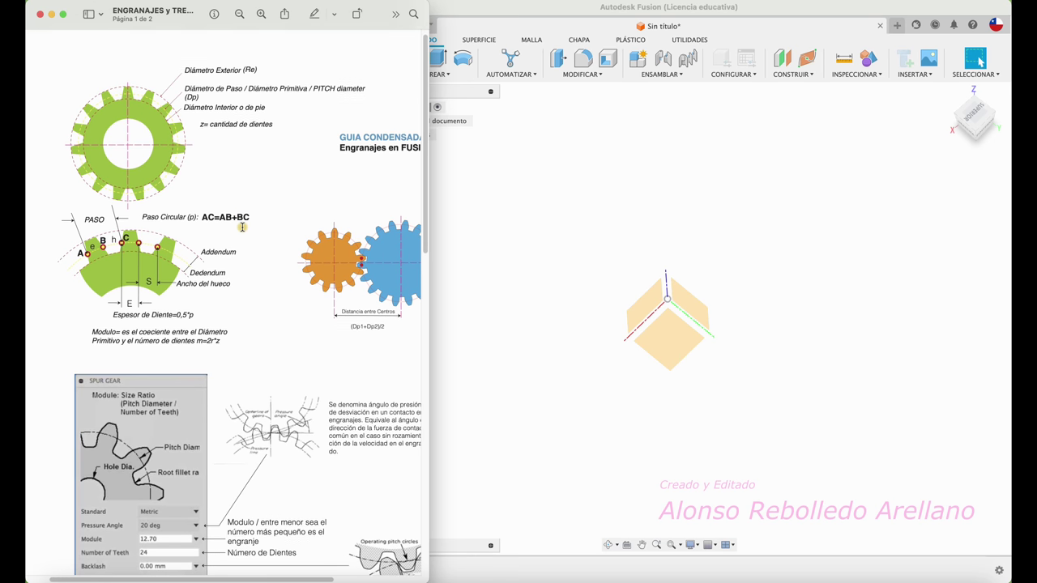
pyautogui.keyDown('ctrl'); pyautogui.scroll(3, 200, 177); pyautogui.keyUp('ctrl')
pyautogui.keyDown('ctrl'); pyautogui.scroll(2, 200, 177); pyautogui.keyUp('ctrl')
pyautogui.hscroll(-2, 200, 176)
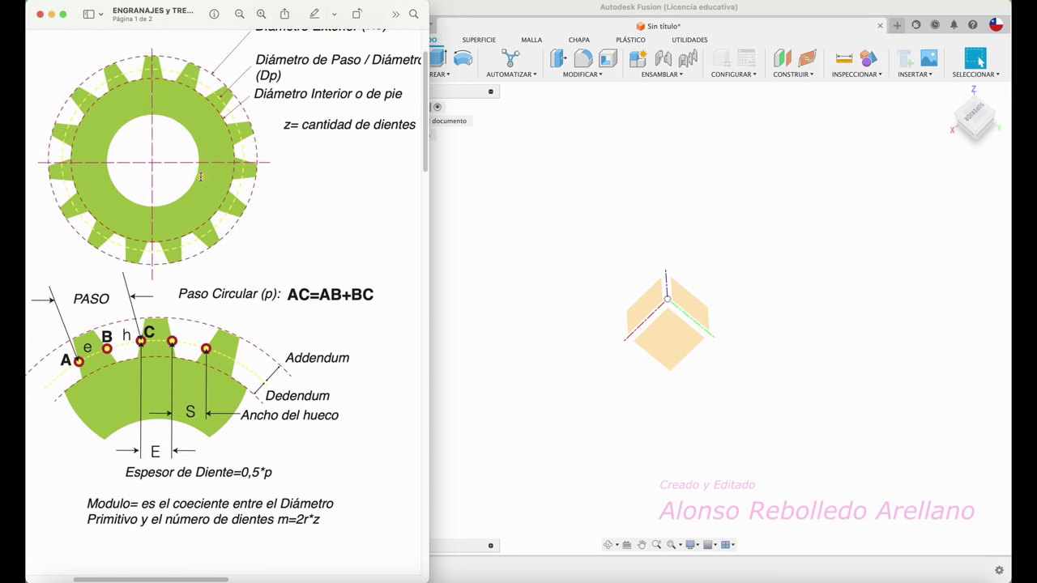
pyautogui.keyDown('ctrl'); pyautogui.scroll(-4, 200, 177); pyautogui.keyUp('ctrl')
pyautogui.scroll(-1, 200, 177)
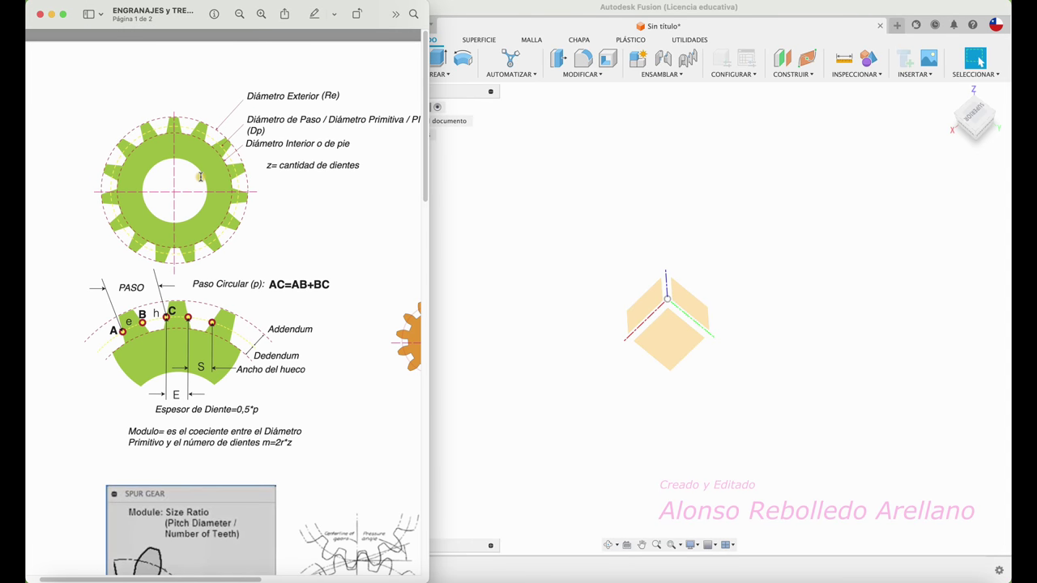
pyautogui.keyDown('ctrl'); pyautogui.scroll(3, 200, 177); pyautogui.keyUp('ctrl')
pyautogui.keyDown('ctrl'); pyautogui.scroll(1, 201, 177); pyautogui.keyUp('ctrl')
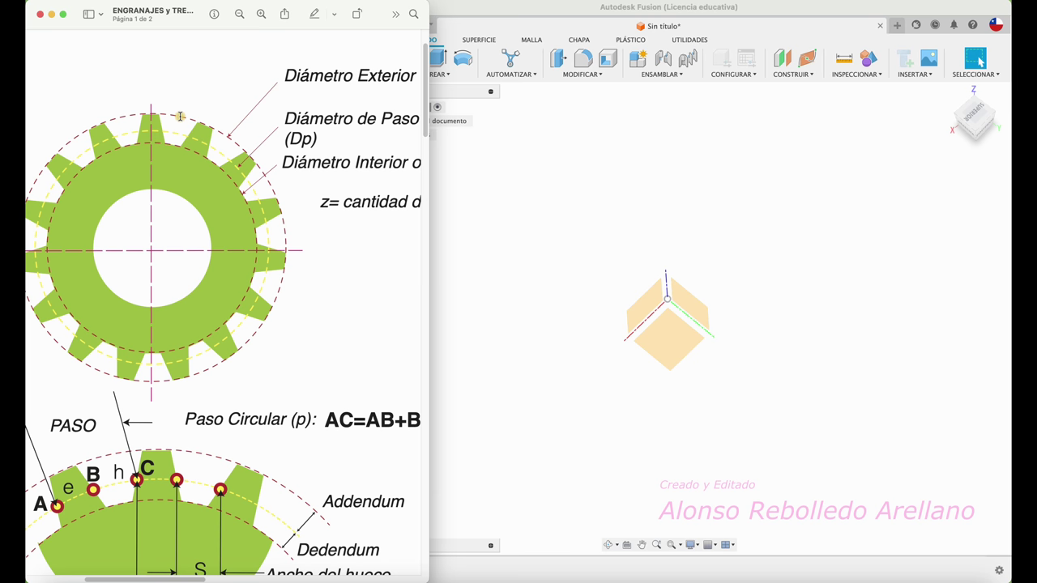
pyautogui.hscroll(2, 225, 211)
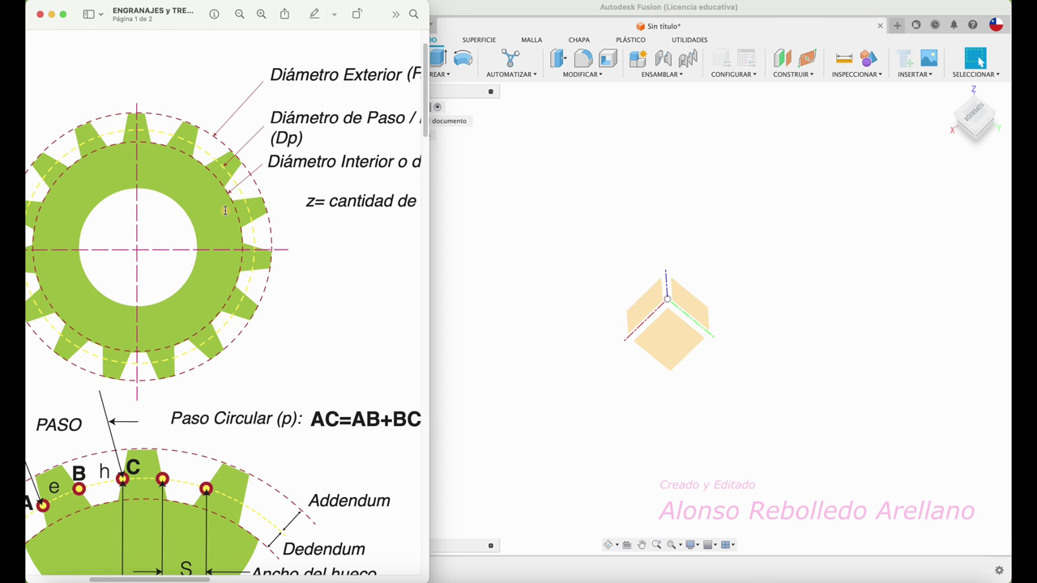
pyautogui.hscroll(5, 261, 168)
pyautogui.hscroll(1, 263, 158)
pyautogui.hscroll(3, 255, 171)
pyautogui.hscroll(5, 167, 168)
pyautogui.hscroll(7, 167, 168)
pyautogui.hscroll(5, 170, 165)
pyautogui.hscroll(5, 227, 164)
pyautogui.hscroll(4, 304, 159)
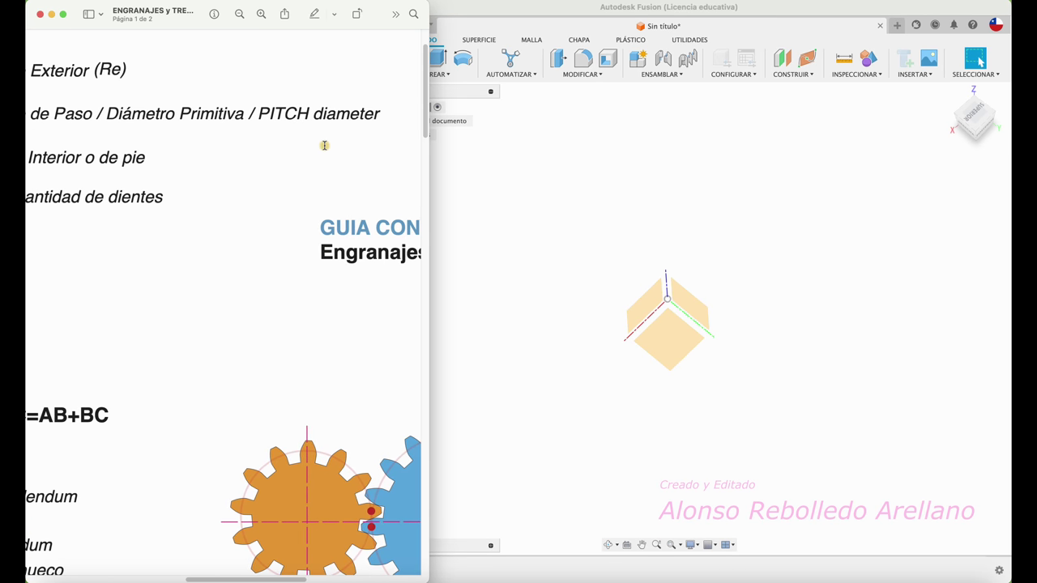
pyautogui.hscroll(-10, 300, 135)
pyautogui.hscroll(-3, 198, 164)
pyautogui.hscroll(-8, 199, 164)
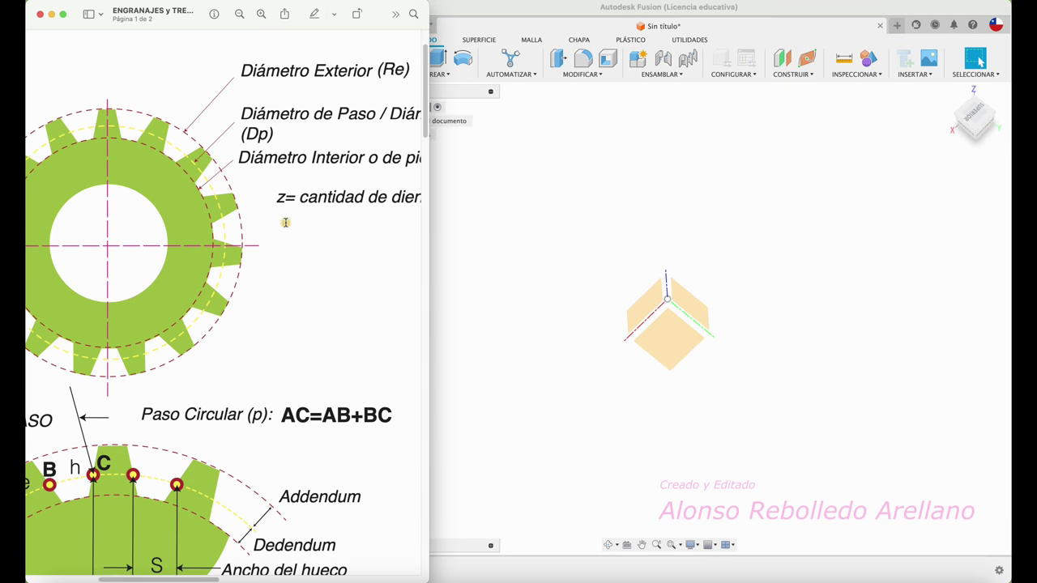
pyautogui.hscroll(4, 283, 219)
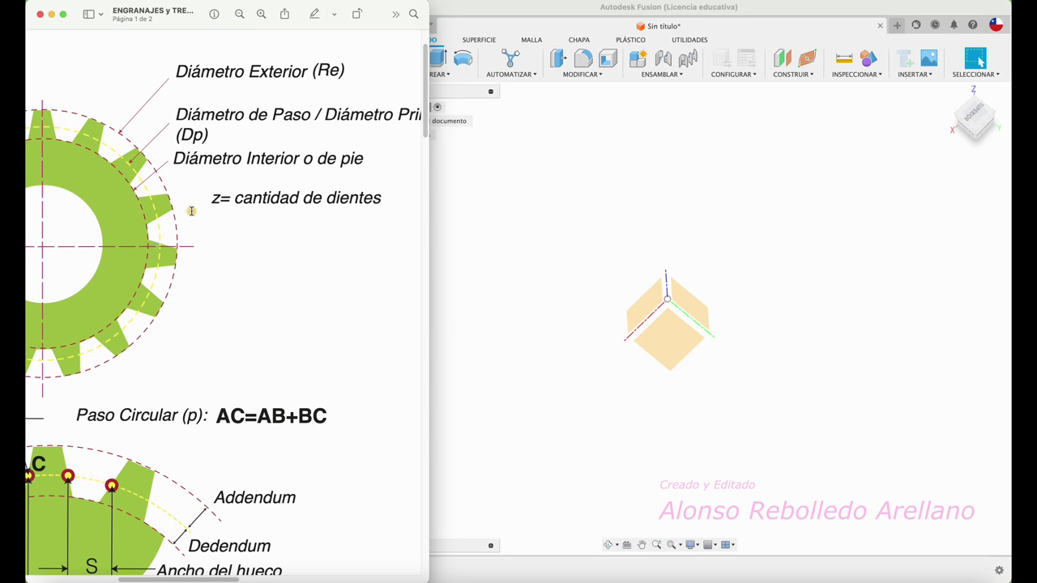
pyautogui.keyDown('ctrl'); pyautogui.scroll(-3, 191, 210); pyautogui.keyUp('ctrl')
pyautogui.scroll(-3, 192, 211)
pyautogui.keyDown('ctrl'); pyautogui.scroll(3, 192, 211); pyautogui.keyUp('ctrl')
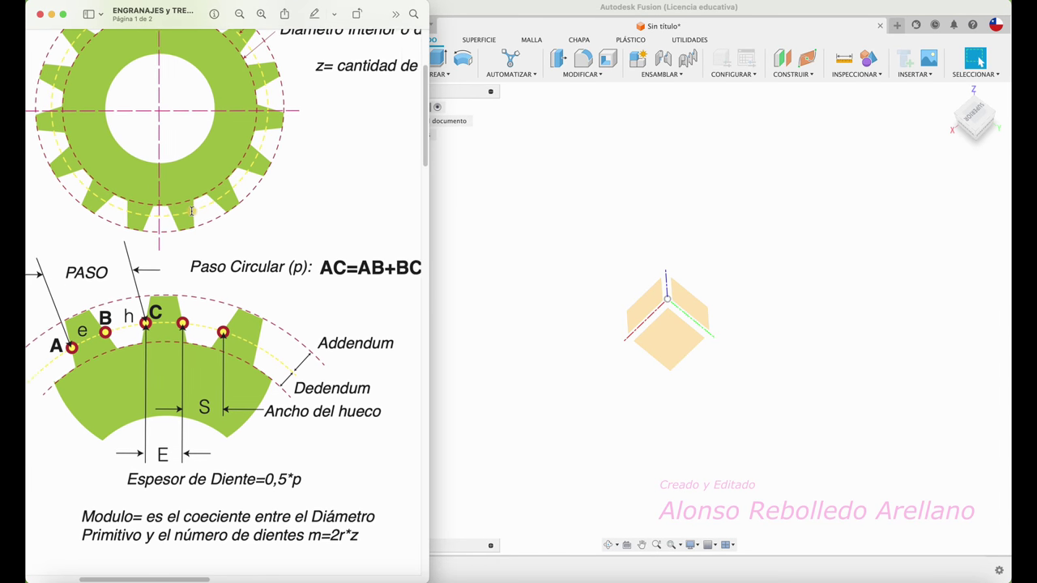
pyautogui.hscroll(-2, 191, 210)
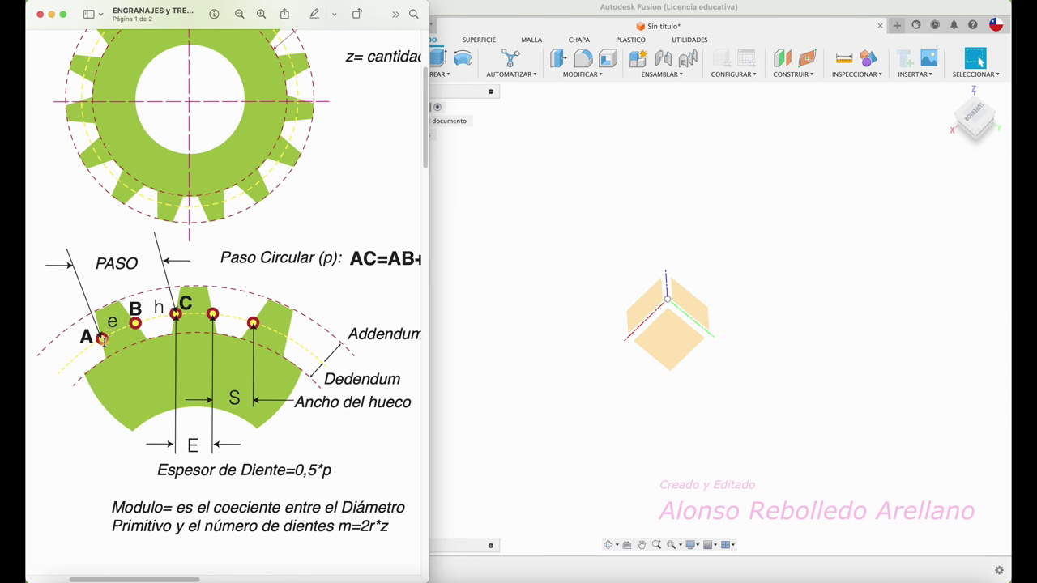
pyautogui.scroll(-2, 176, 316)
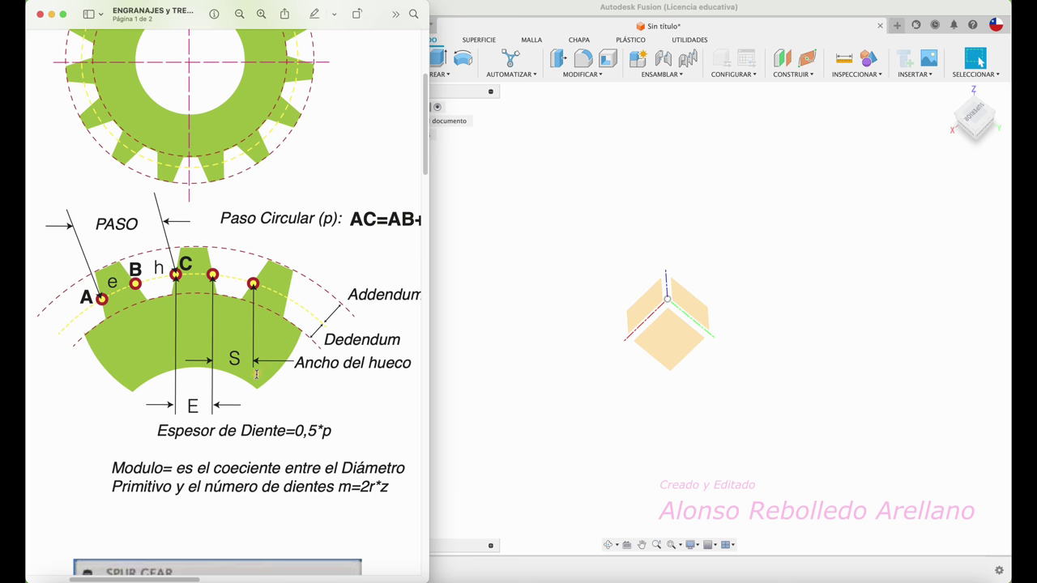
pyautogui.hscroll(1, 202, 340)
pyautogui.hscroll(2, 218, 344)
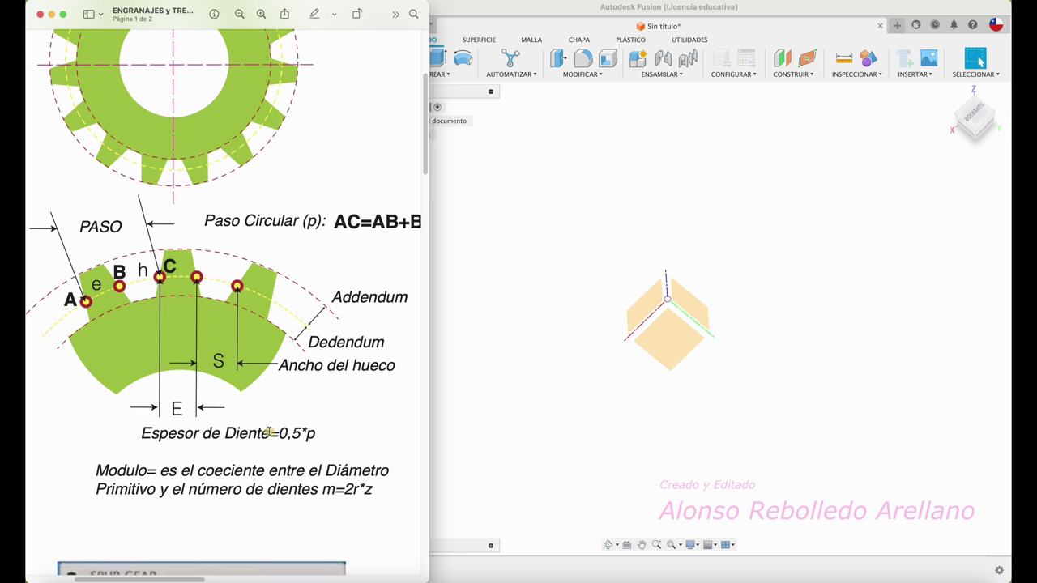
pyautogui.hscroll(1, 268, 431)
pyautogui.hscroll(1, 268, 388)
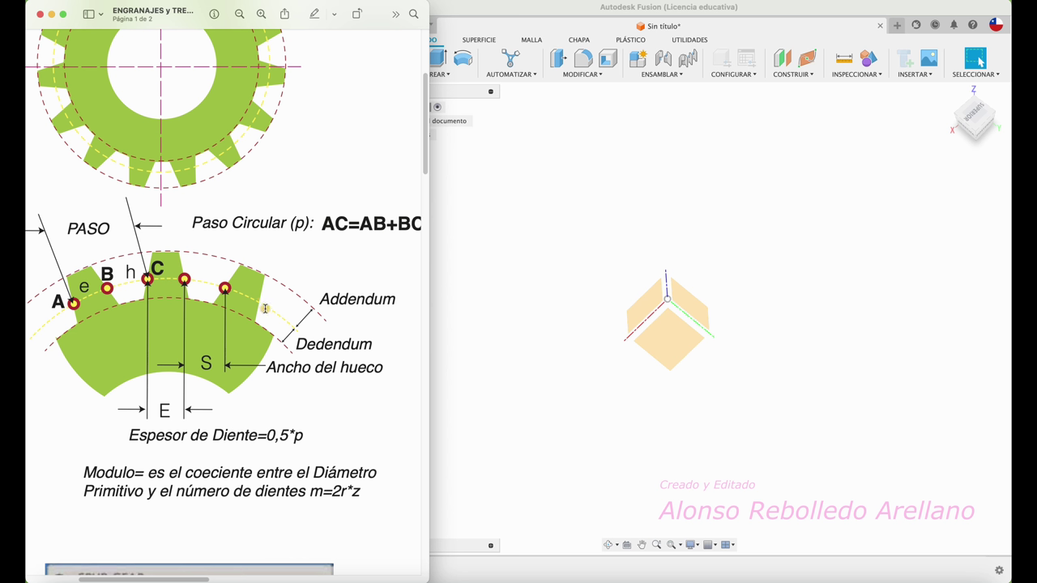
# Move down to the guide's Spur Gear panel: Metric, 20 deg, module 12.70, 24 teeth
pyautogui.keyDown('ctrl'); pyautogui.scroll(-3, 262, 335); pyautogui.keyUp('ctrl')
pyautogui.scroll(-2, 261, 327)
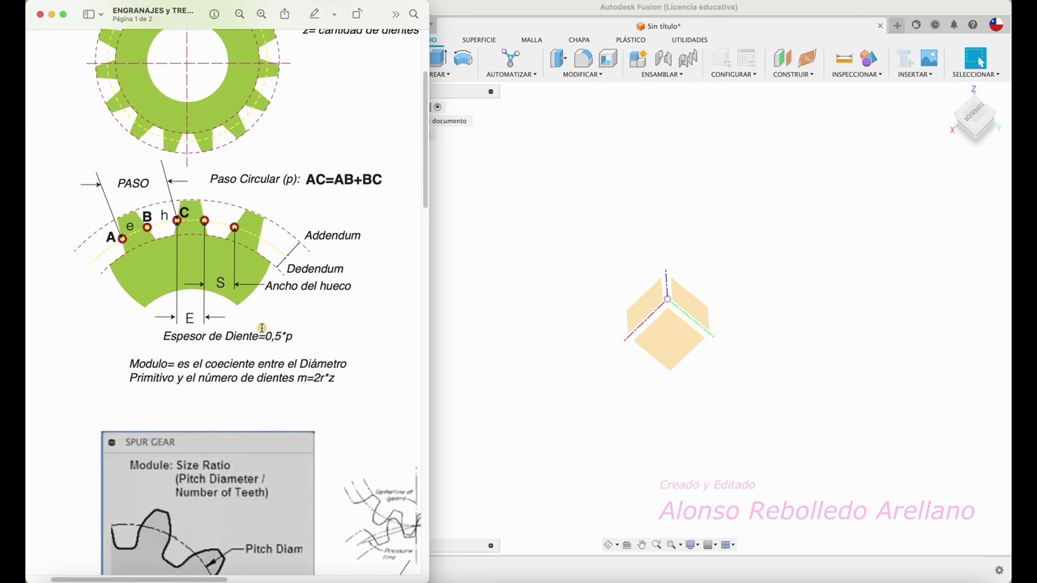
pyautogui.scroll(-1, 261, 327)
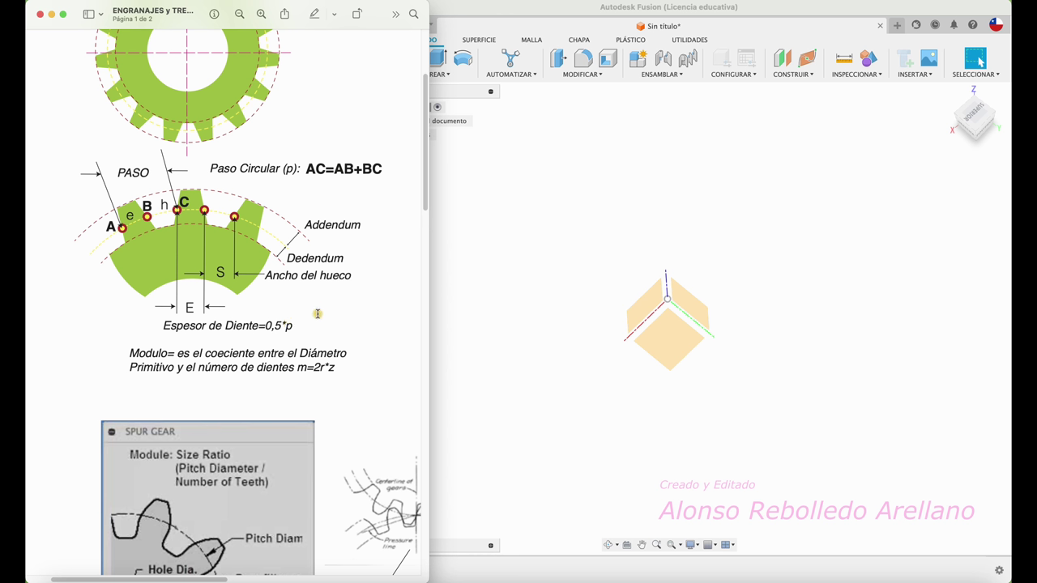
pyautogui.scroll(-2, 317, 313)
pyautogui.hscroll(3, 317, 314)
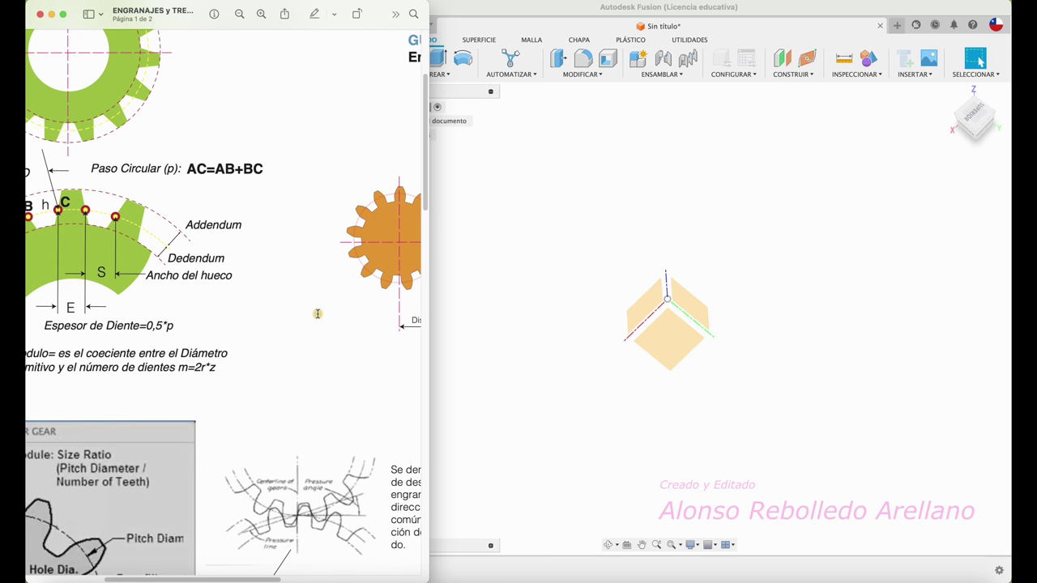
pyautogui.scroll(-4, 318, 296)
pyautogui.hscroll(-3, 318, 295)
pyautogui.scroll(-2, 318, 296)
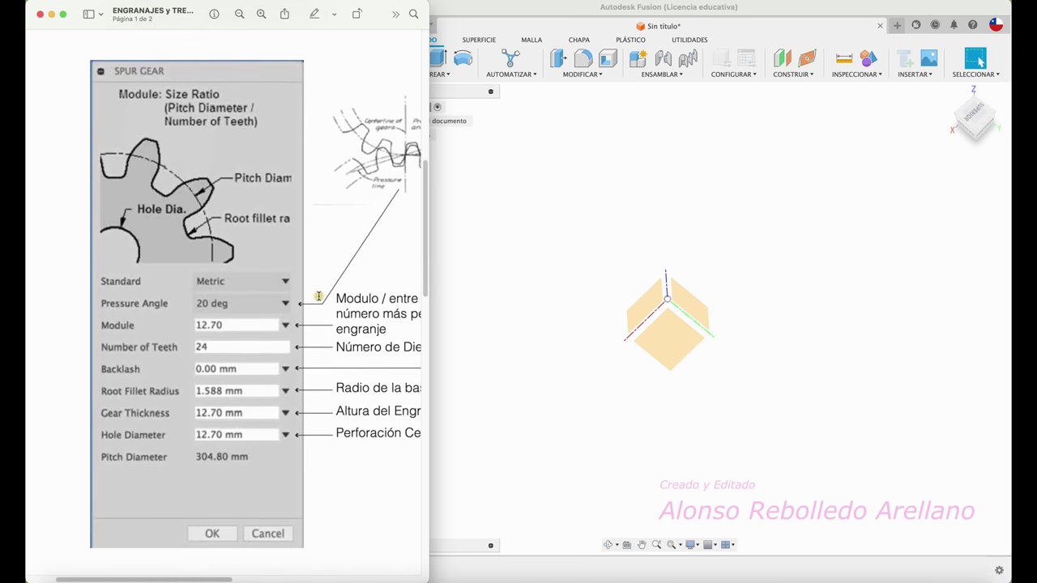
# Widen the Preview window so the Spur Gear backlash, fillet, thickness and hole notes read fully
pyautogui.scroll(-1, 318, 296)
pyautogui.scroll(1, 318, 296)
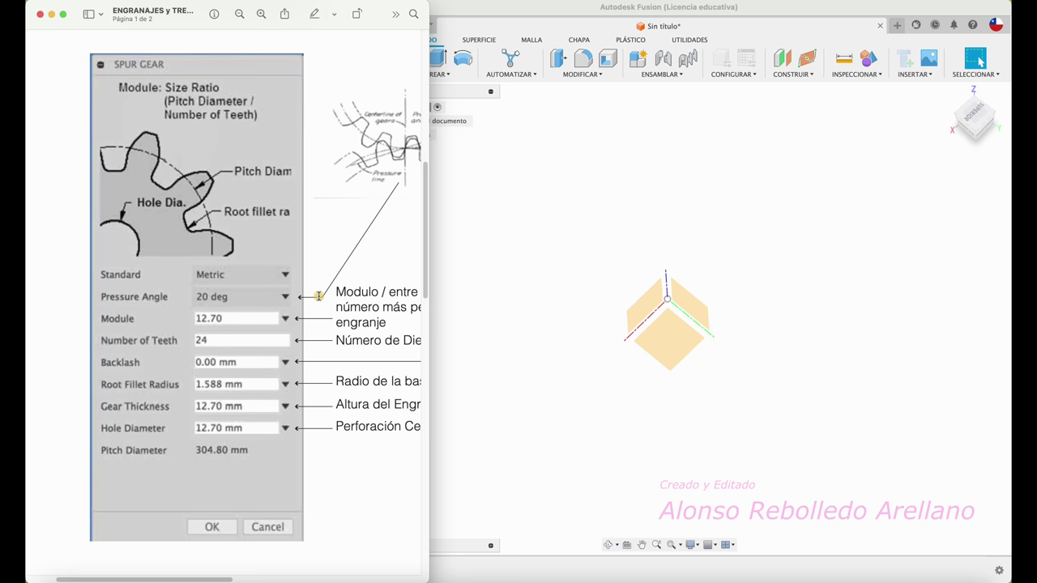
pyautogui.hscroll(1, 319, 295)
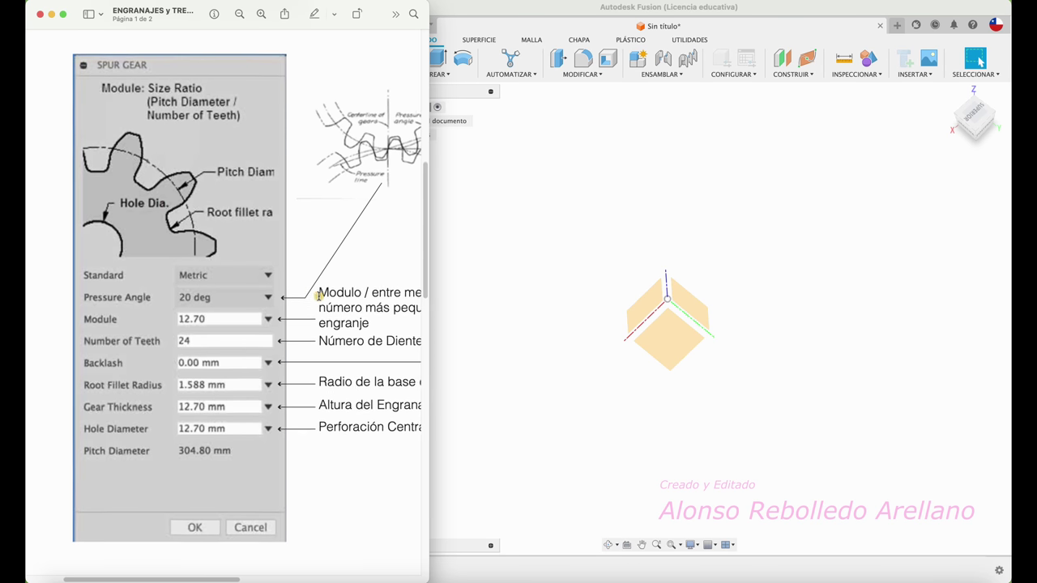
pyautogui.scroll(-1, 319, 296)
pyautogui.moveTo(429, 339); pyautogui.dragTo(535, 332)
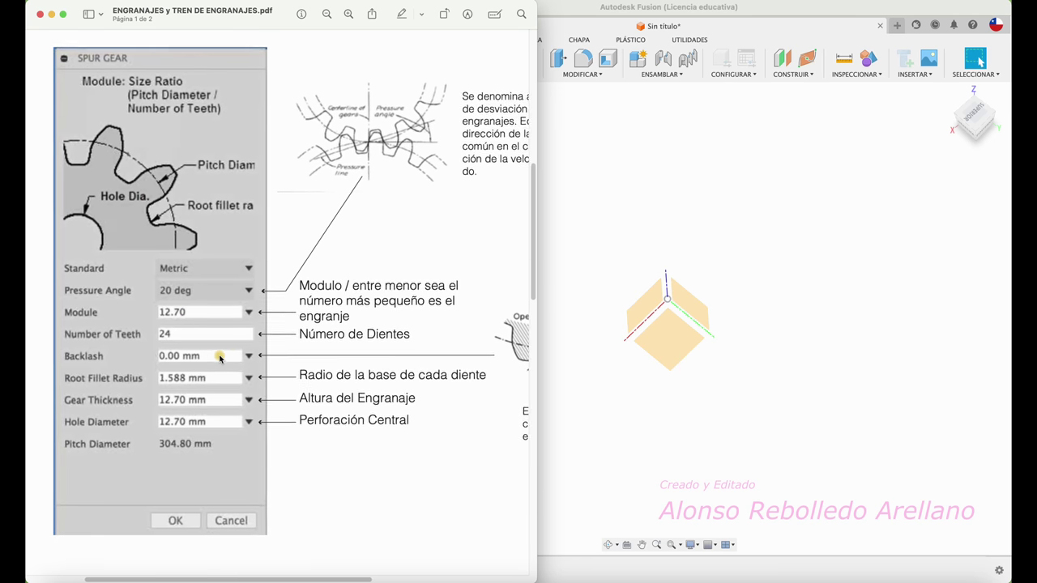
pyautogui.hscroll(5, 218, 356)
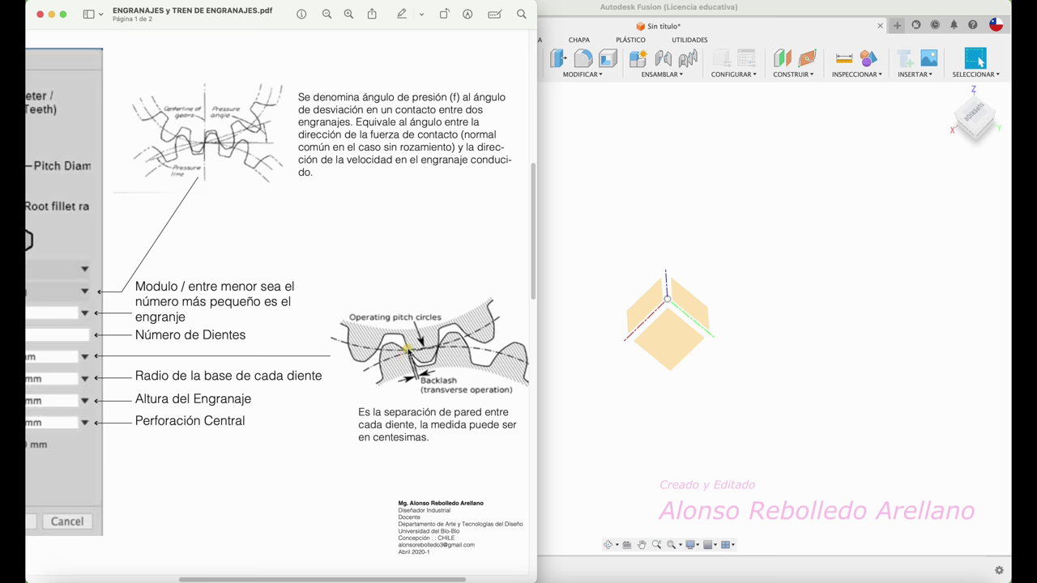
pyautogui.keyDown('ctrl'); pyautogui.scroll(3, 403, 354); pyautogui.keyUp('ctrl')
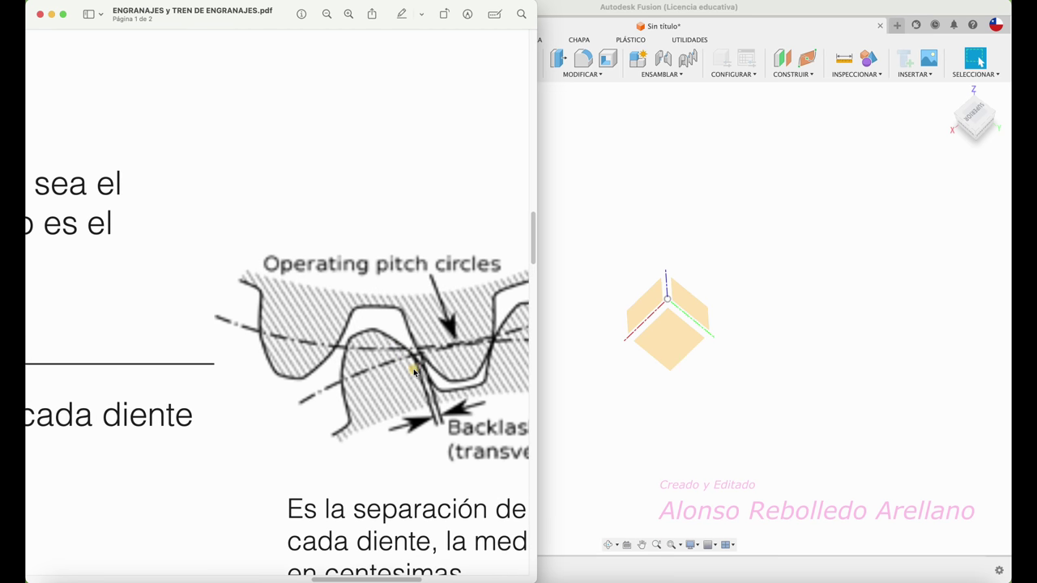
pyautogui.keyDown('ctrl'); pyautogui.scroll(-5, 412, 369); pyautogui.keyUp('ctrl')
pyautogui.scroll(-1, 414, 369)
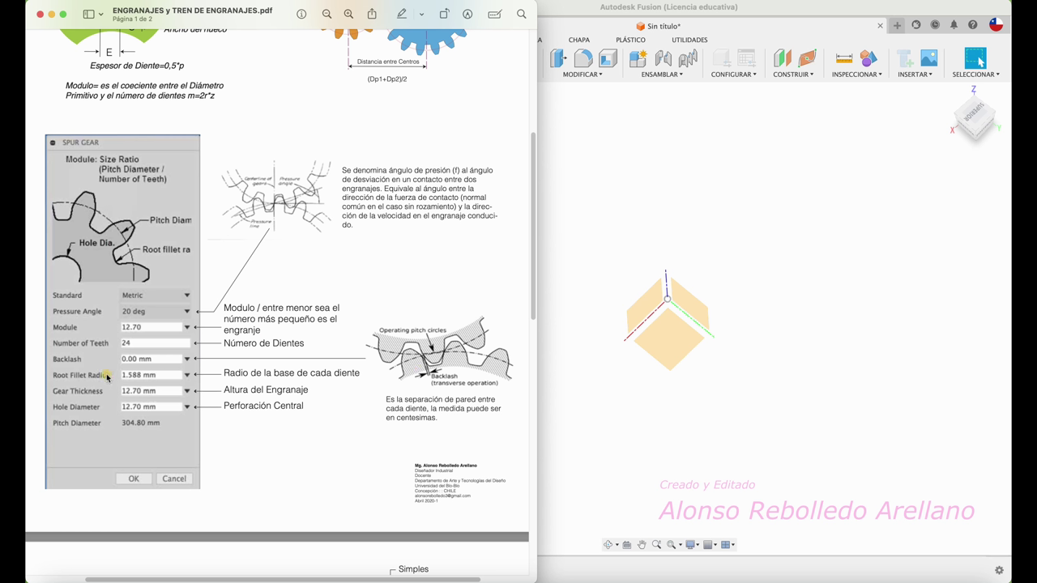
pyautogui.hscroll(-2, 87, 385)
pyautogui.scroll(-2, 88, 385)
pyautogui.keyDown('ctrl'); pyautogui.scroll(3, 122, 324); pyautogui.keyUp('ctrl')
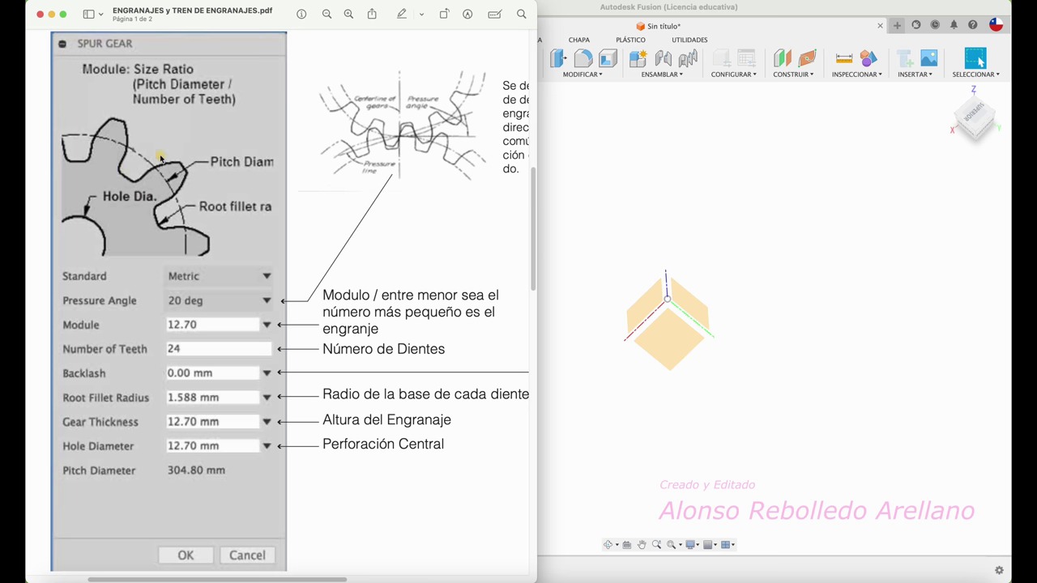
pyautogui.scroll(-1, 172, 407)
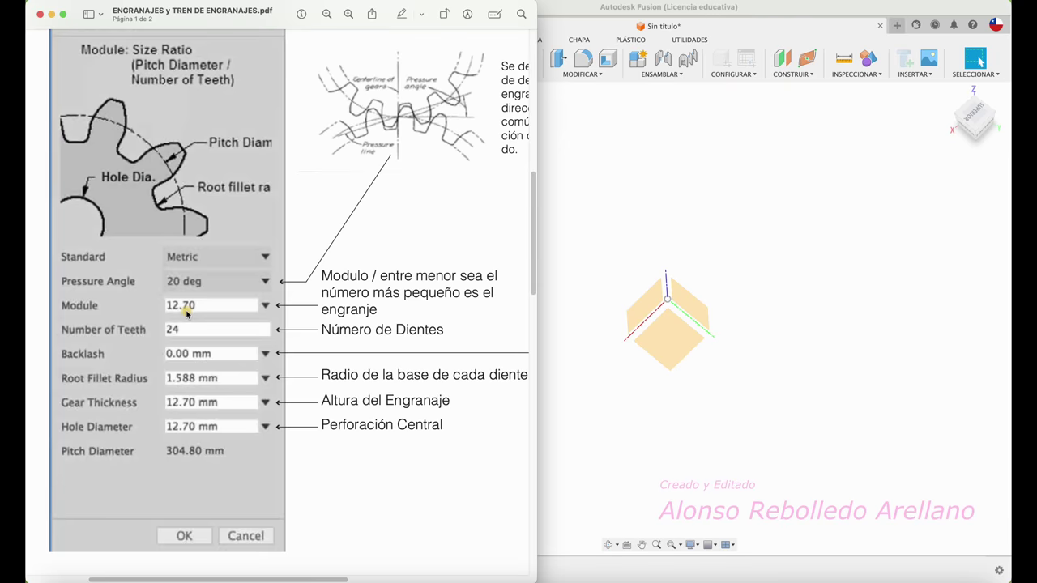
pyautogui.keyDown('ctrl'); pyautogui.scroll(-3, 185, 305); pyautogui.keyUp('ctrl')
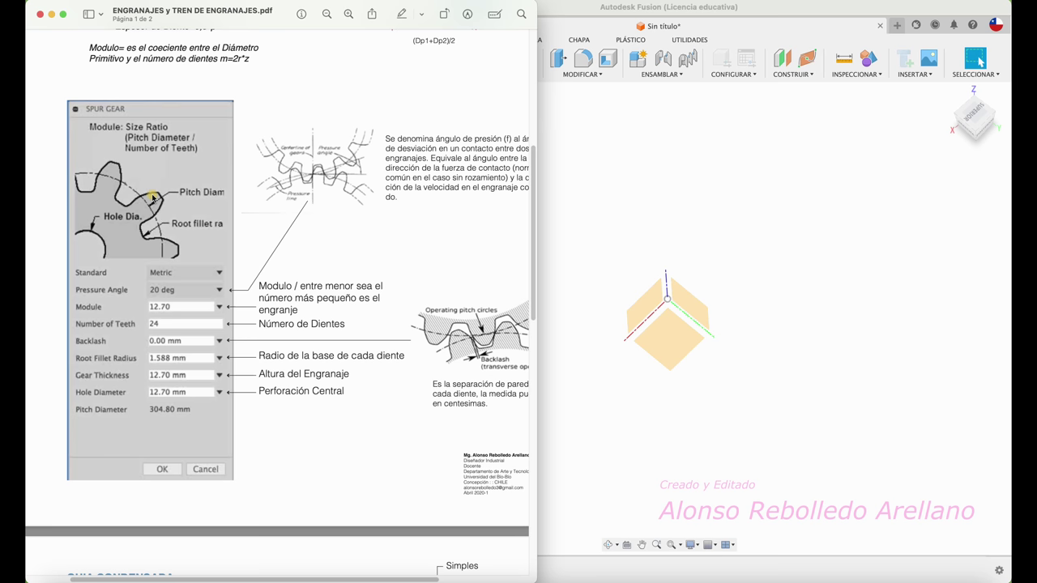
pyautogui.hscroll(-2, 245, 253)
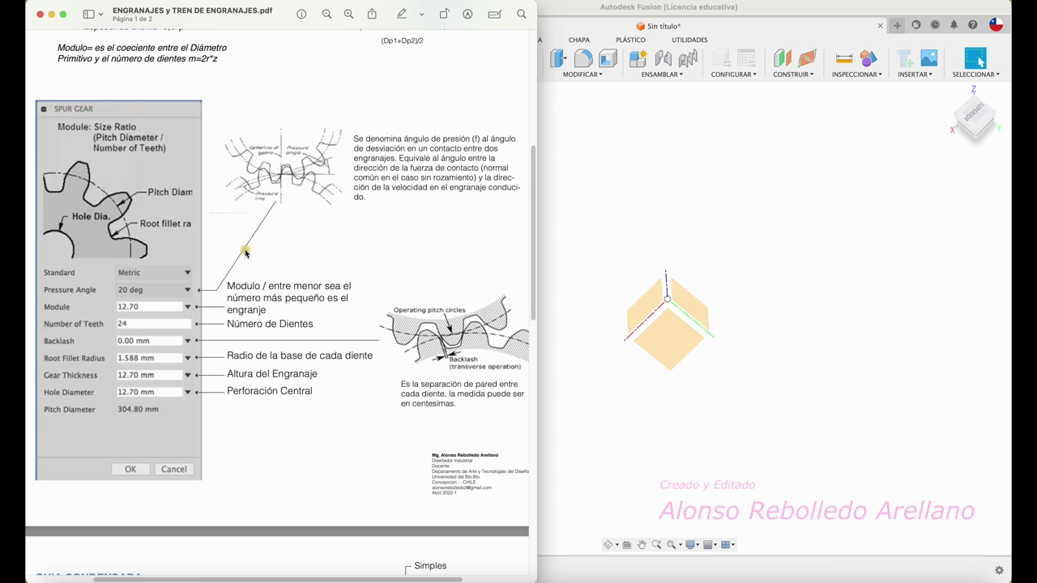
# Move back up through the gear guide's diagrams
pyautogui.scroll(4, 246, 253)
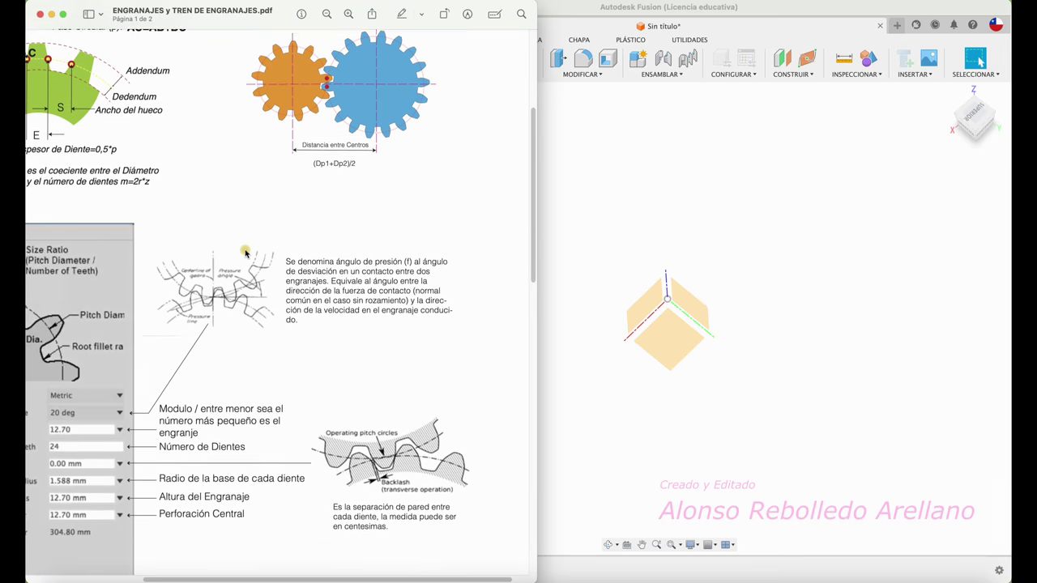
pyautogui.scroll(1, 245, 251)
pyautogui.scroll(1, 267, 237)
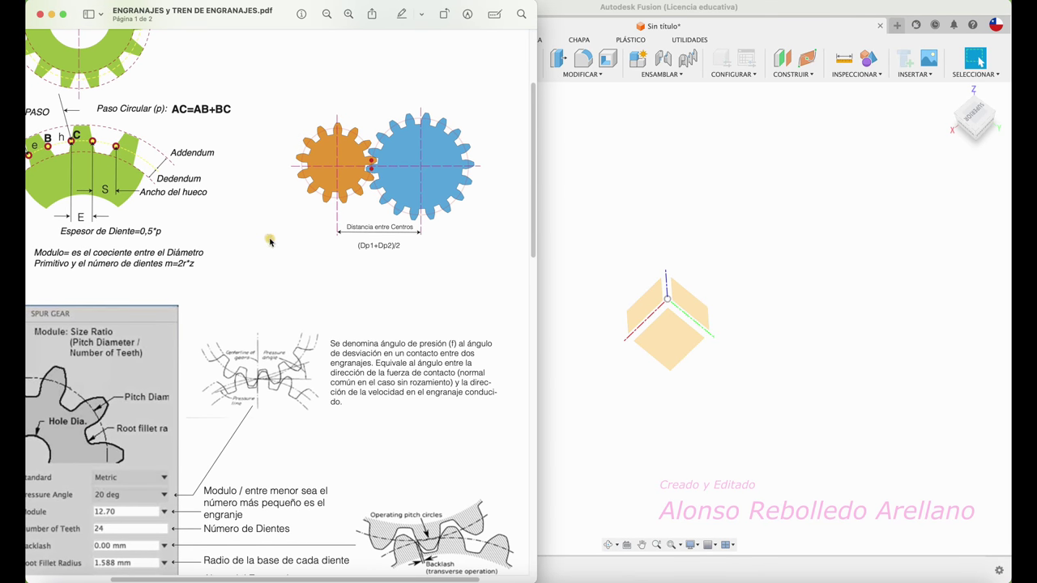
pyautogui.hscroll(-2, 326, 241)
pyautogui.hscroll(-2, 325, 241)
pyautogui.hscroll(-2, 326, 242)
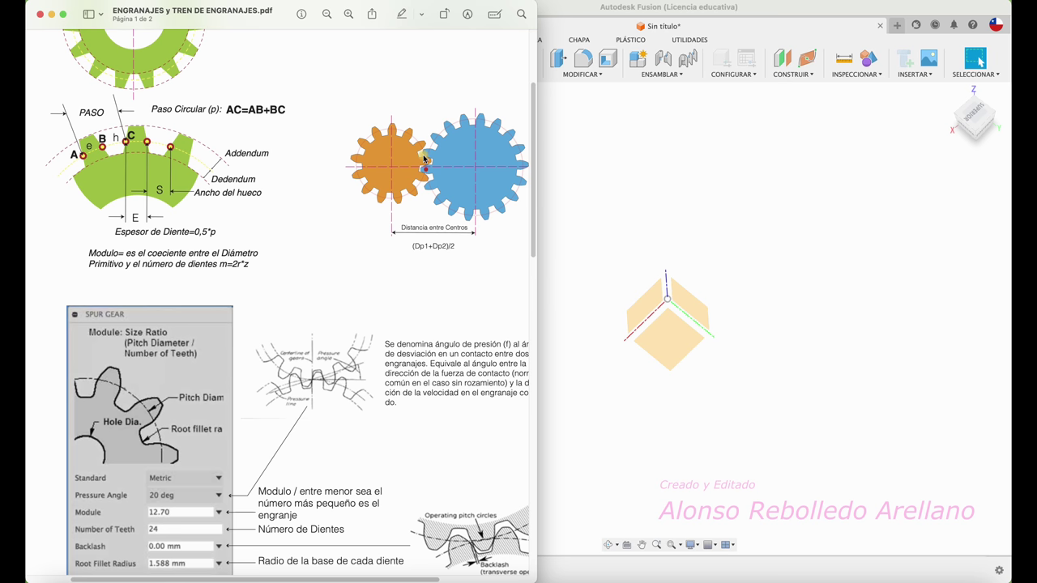
pyautogui.keyDown('ctrl'); pyautogui.scroll(2, 453, 177); pyautogui.keyUp('ctrl')
pyautogui.keyDown('ctrl'); pyautogui.scroll(3, 453, 177); pyautogui.keyUp('ctrl')
pyautogui.keyDown('ctrl'); pyautogui.scroll(2, 453, 176); pyautogui.keyUp('ctrl')
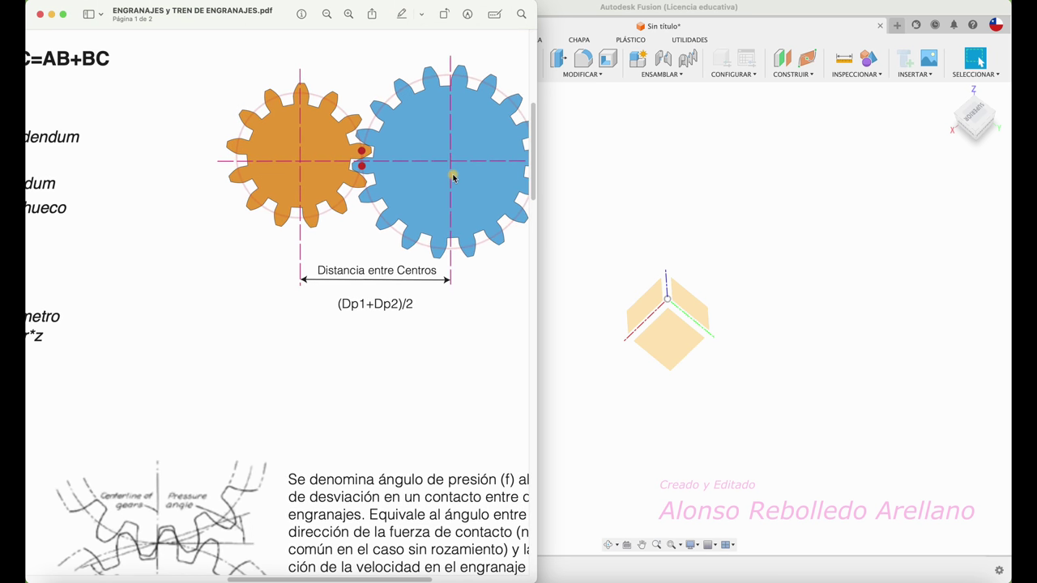
pyautogui.hscroll(5, 323, 170)
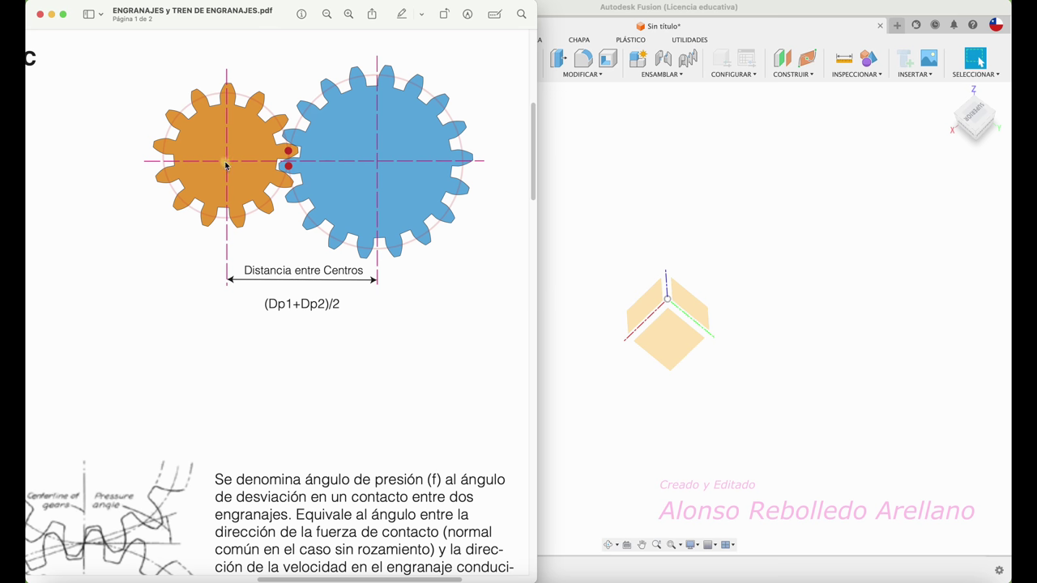
# Skim down the guide once more, then close the gear guide PDF
pyautogui.keyDown('ctrl'); pyautogui.scroll(-3, 383, 160); pyautogui.keyUp('ctrl')
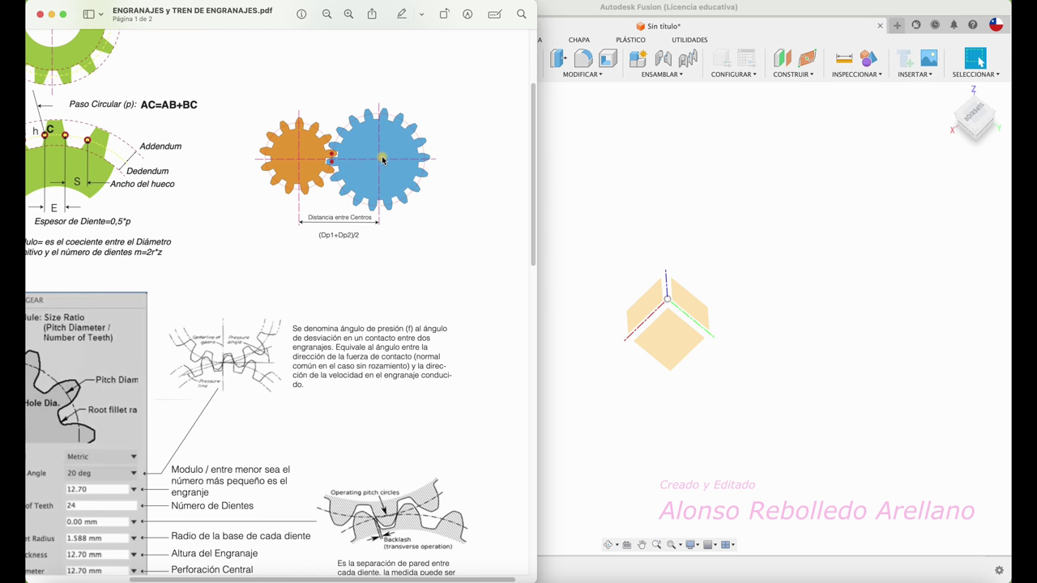
pyautogui.keyDown('ctrl'); pyautogui.scroll(-2, 382, 159); pyautogui.keyUp('ctrl')
pyautogui.scroll(-3, 383, 160)
pyautogui.scroll(-3, 382, 160)
pyautogui.scroll(-3, 383, 159)
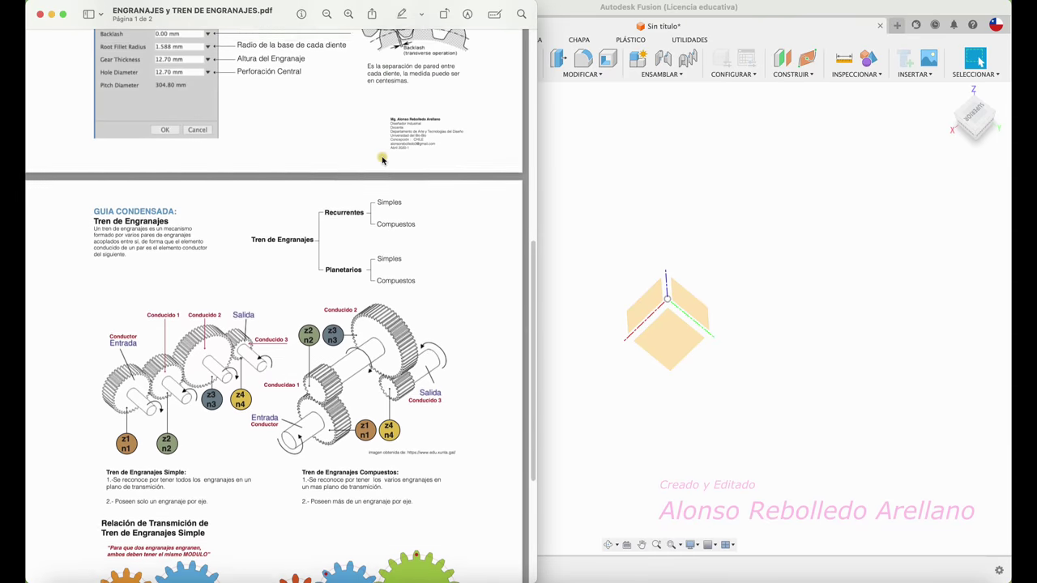
pyautogui.scroll(-2, 382, 160)
pyautogui.scroll(-3, 382, 159)
pyautogui.scroll(-2, 382, 160)
pyautogui.scroll(6, 382, 160)
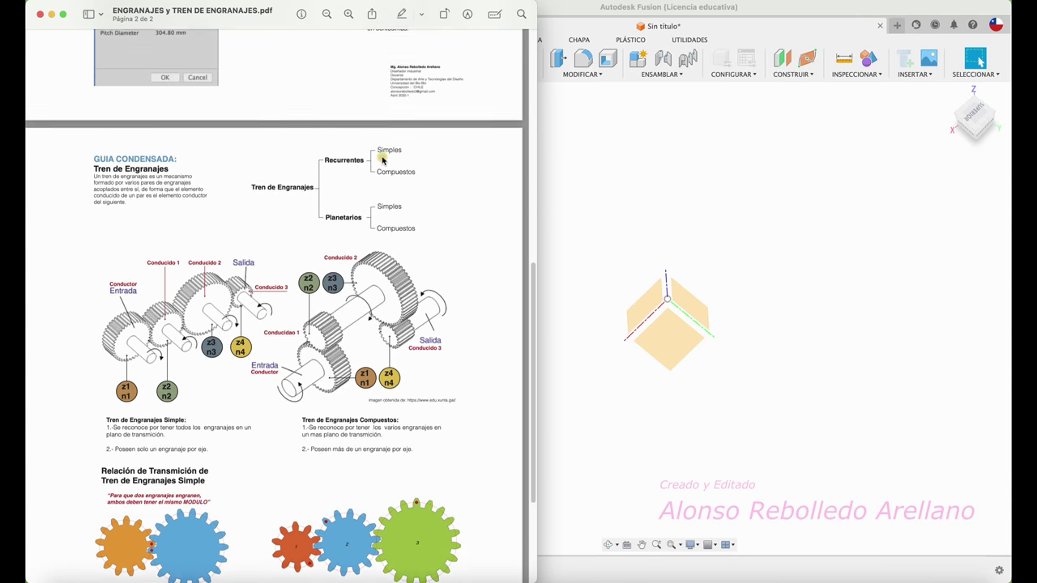
pyautogui.scroll(4, 382, 160)
pyautogui.scroll(4, 382, 159)
pyautogui.scroll(-1, 382, 154)
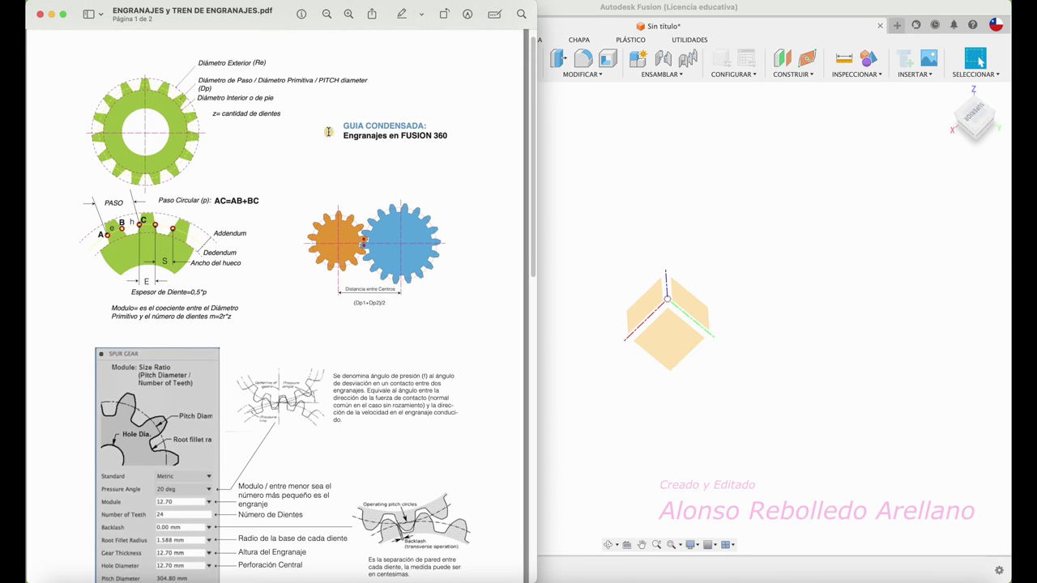
pyautogui.click(40, 13)
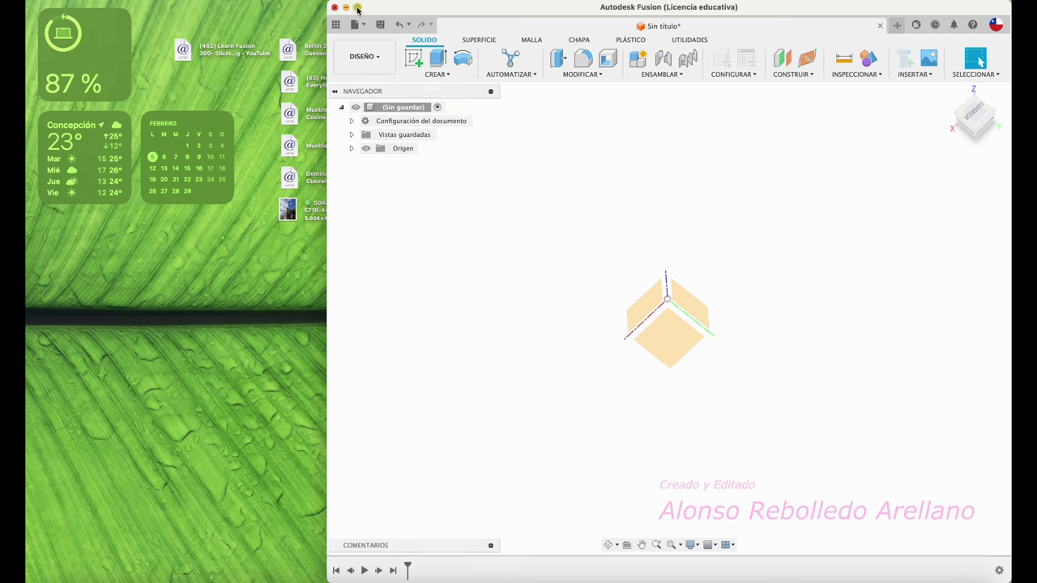
# Maximise the Fusion window, orbit the empty canvas, and show the Utilidades toolset
pyautogui.click(362, 9)
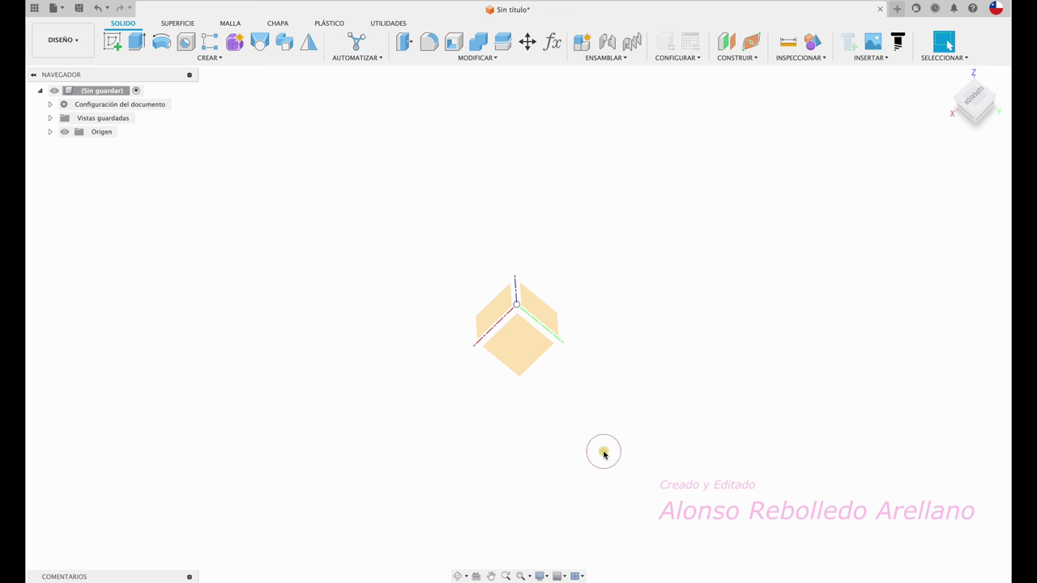
pyautogui.keyDown('shift'); pyautogui.moveTo(553, 269); pyautogui.dragTo(426, 246, button='middle'); pyautogui.keyUp('shift')
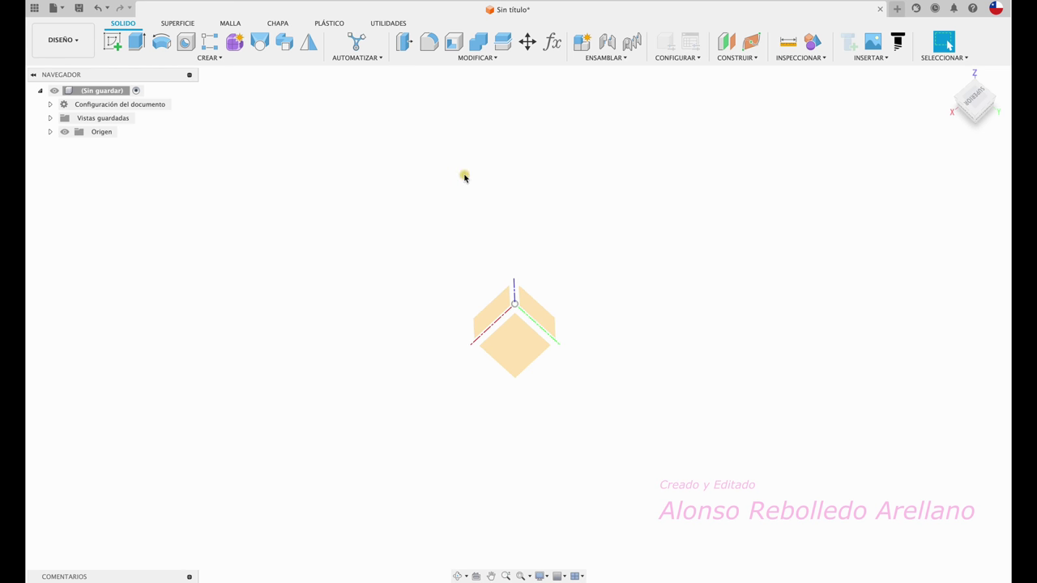
pyautogui.keyDown('shift'); pyautogui.moveTo(464, 177); pyautogui.dragTo(467, 179, button='middle'); pyautogui.keyUp('shift')
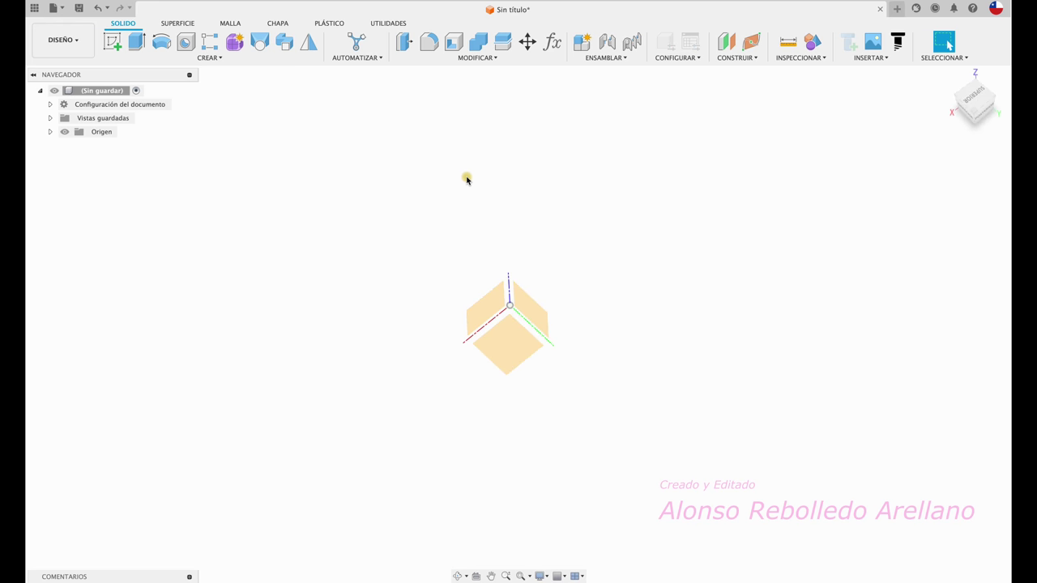
pyautogui.keyDown('shift'); pyautogui.moveTo(466, 179); pyautogui.dragTo(361, 97, button='middle'); pyautogui.keyUp('shift')
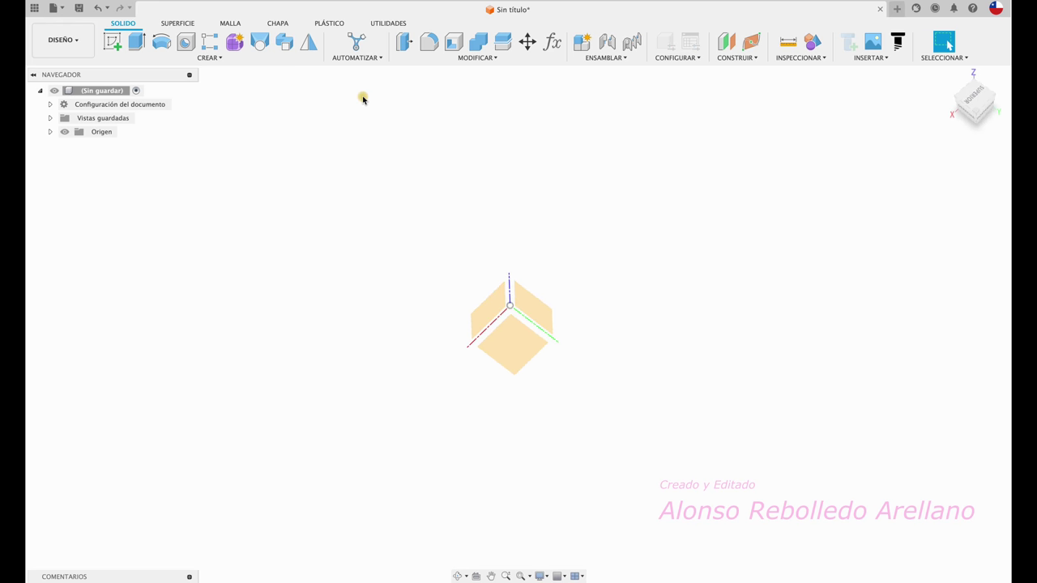
pyautogui.click(385, 23)
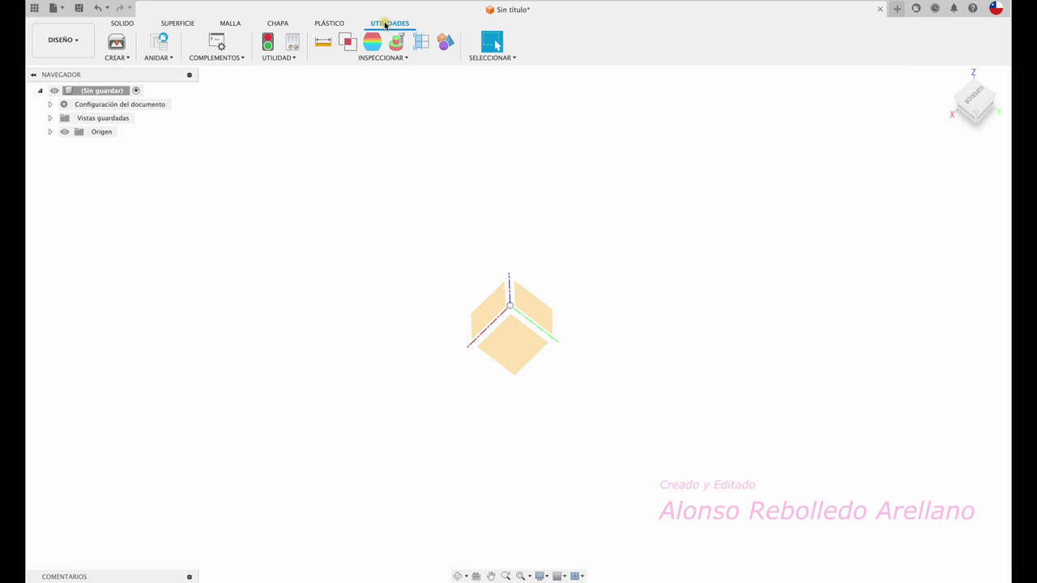
# Open Scripts and Add-ins from COMPLEMENTOS, enlarge the list, and select the SpurGear sample
pyautogui.click(229, 59)
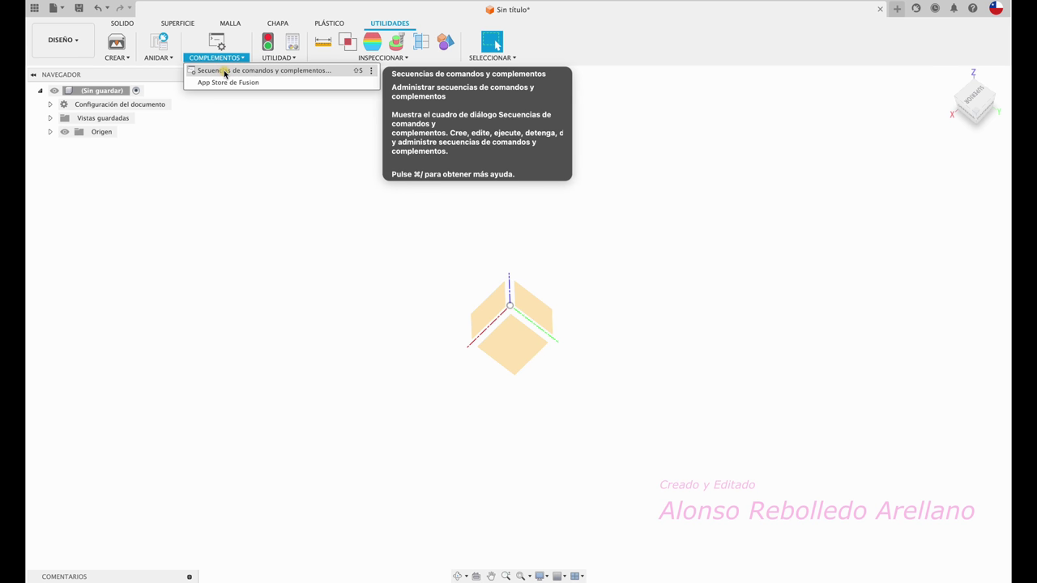
pyautogui.click(224, 73)
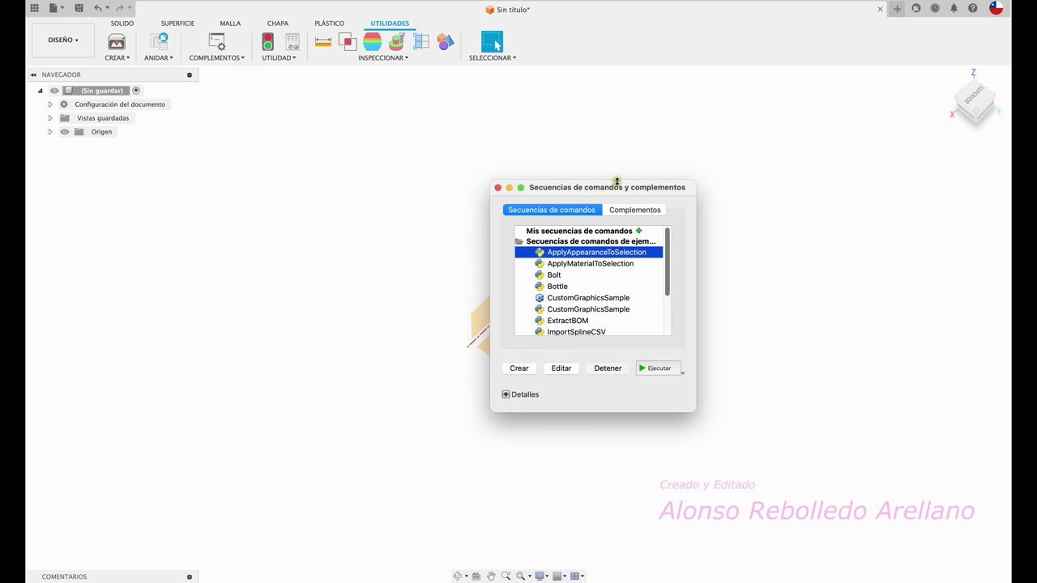
pyautogui.moveTo(616, 186); pyautogui.dragTo(759, 118)
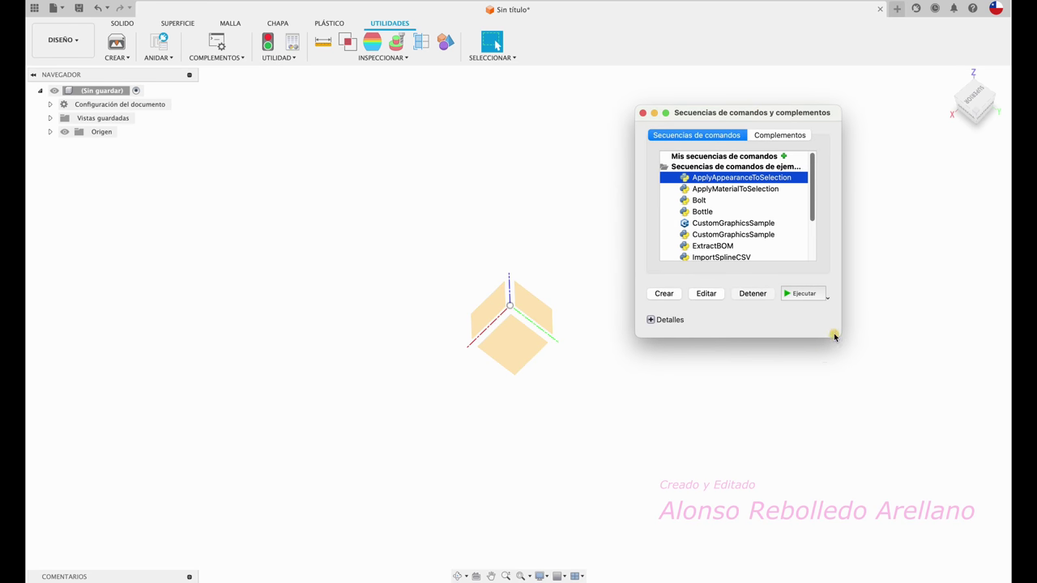
pyautogui.moveTo(840, 340)
pyautogui.mouseDown()
pyautogui.moveTo(853, 423)
pyautogui.moveTo(881, 437)
pyautogui.mouseUp()
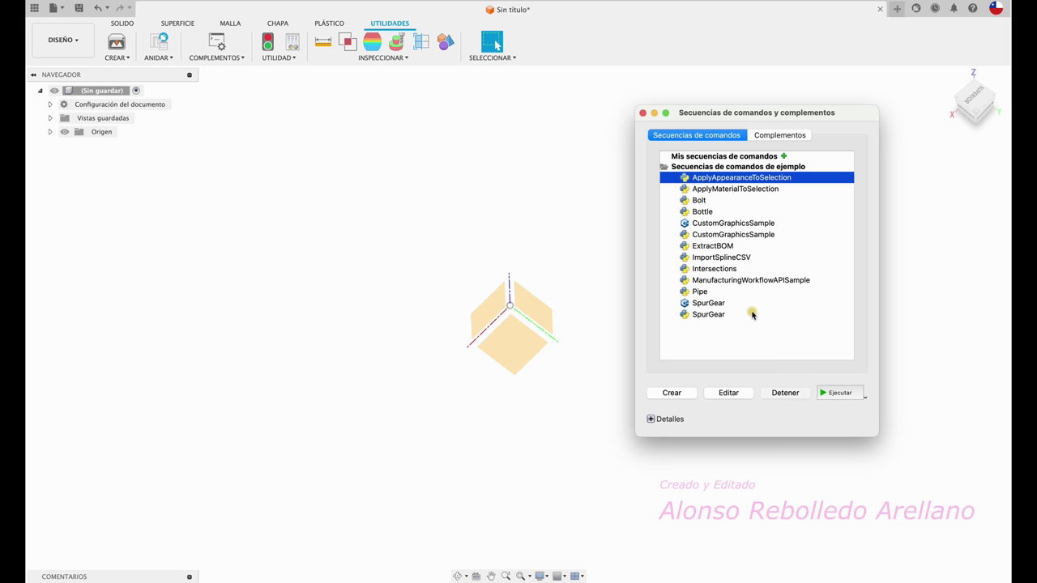
pyautogui.click(706, 316)
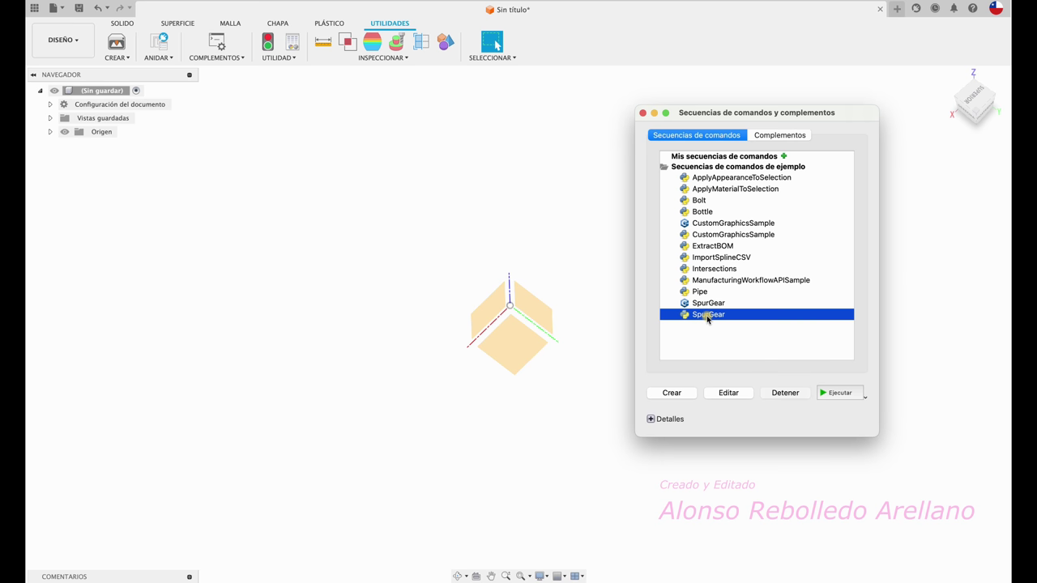
# Run the SpurGear script and keep its Standard set to Metric
pyautogui.click(835, 393)
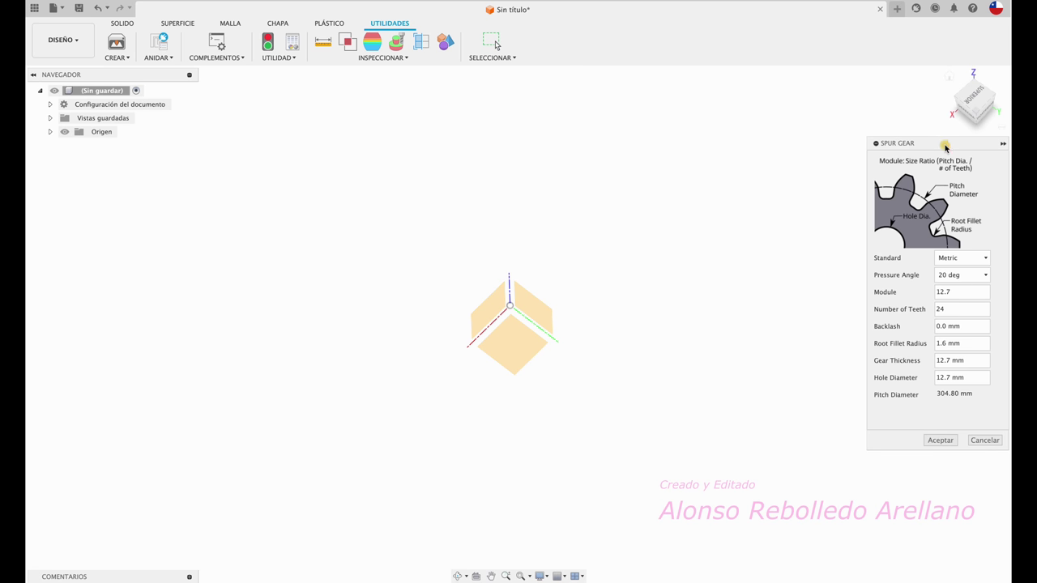
pyautogui.moveTo(944, 146); pyautogui.dragTo(752, 103)
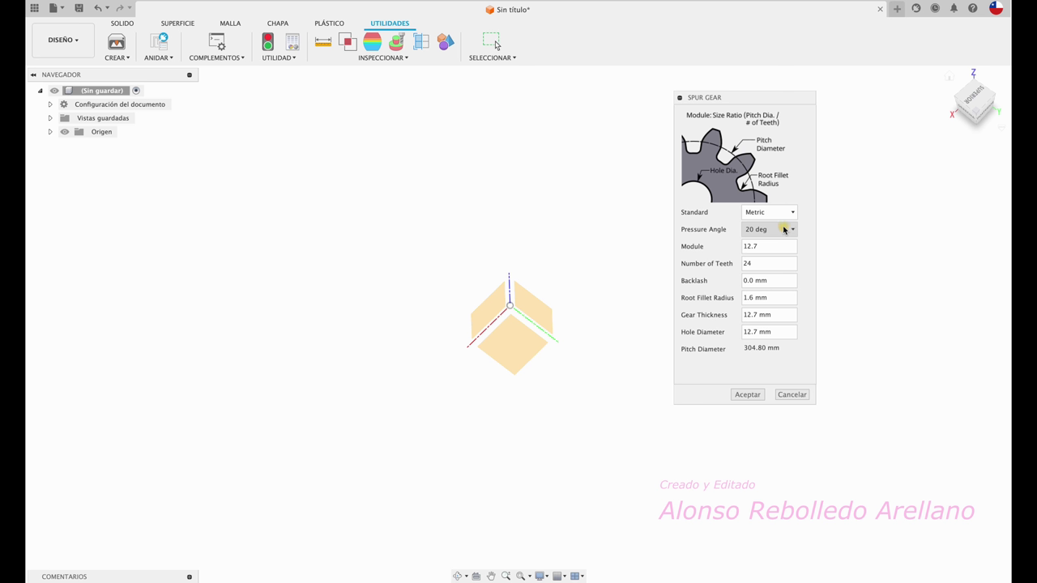
pyautogui.click(780, 212)
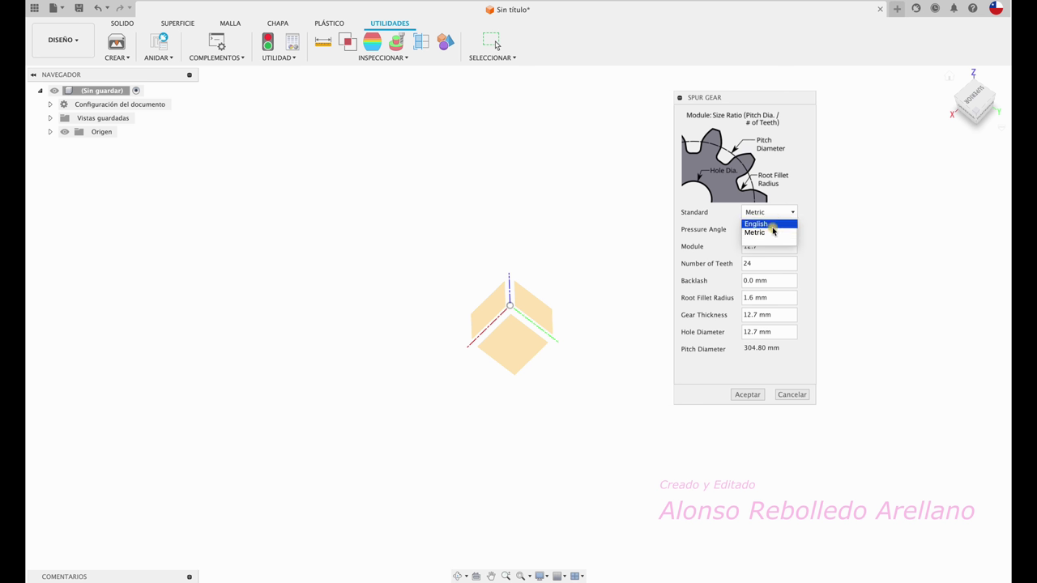
pyautogui.click(770, 233)
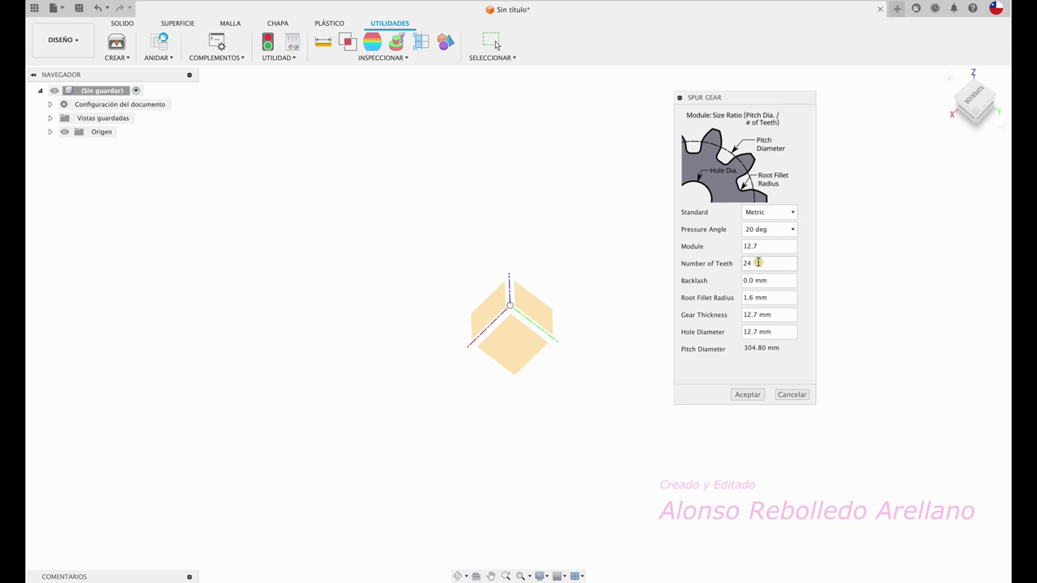
# Set module 2, 8 teeth and 1 mm backlash in the Spur Gear dialog
pyautogui.moveTo(768, 247)
pyautogui.doubleClick(762, 247)
pyautogui.write('2')
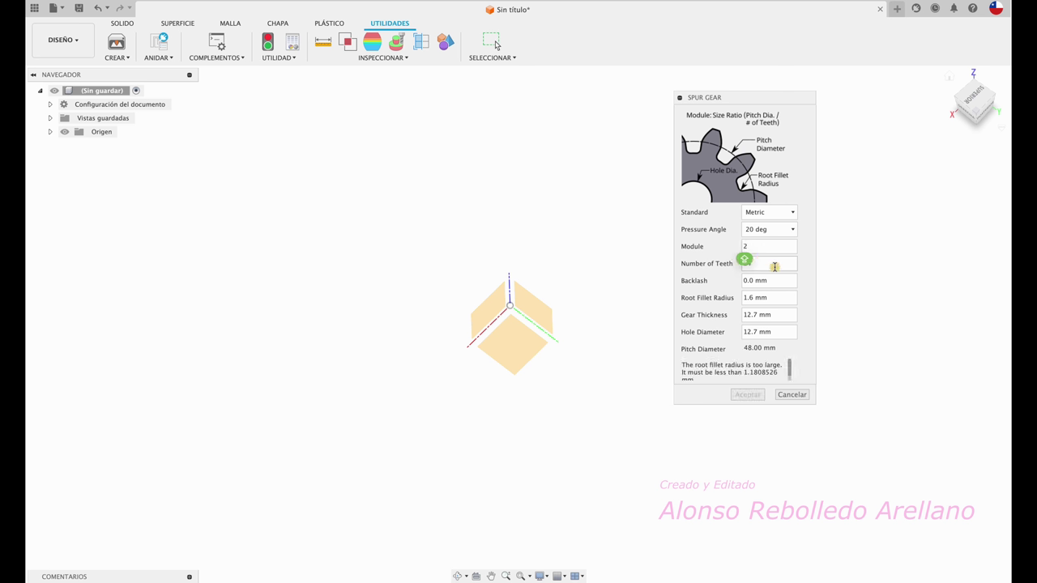
pyautogui.click(753, 262)
pyautogui.doubleClick(753, 262)
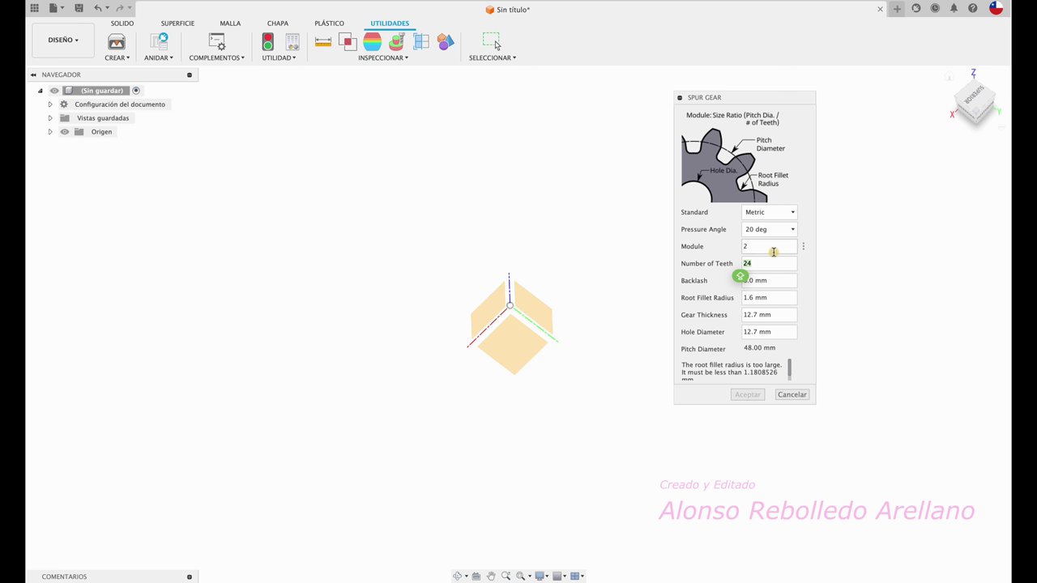
pyautogui.write('8')
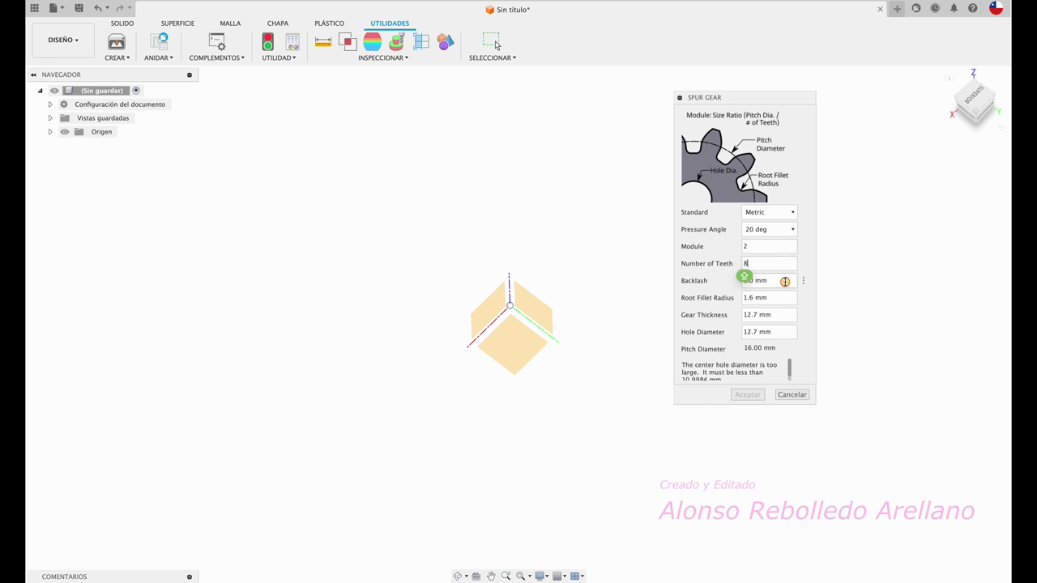
pyautogui.doubleClick(784, 281)
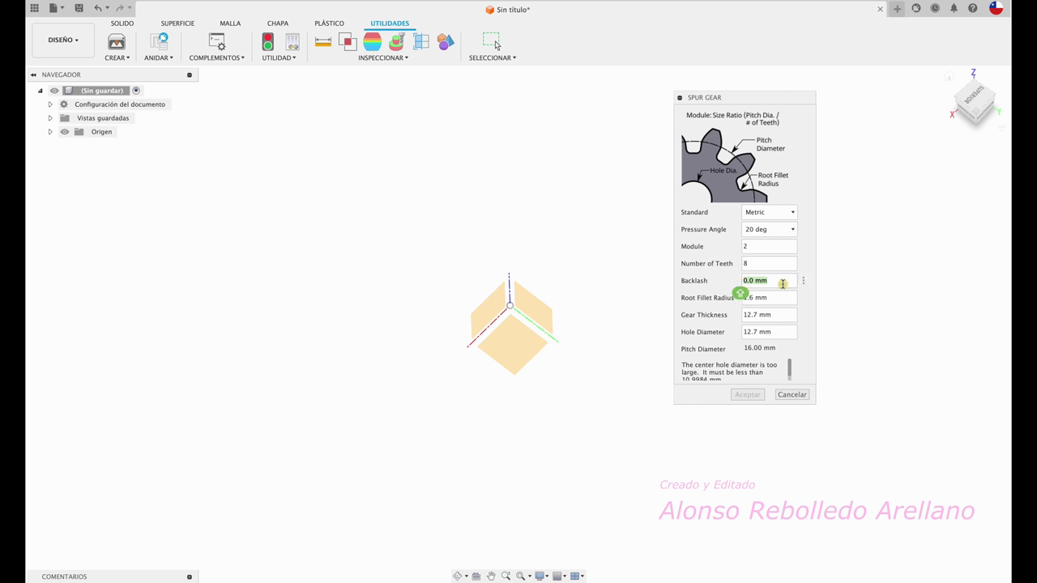
pyautogui.write('1')
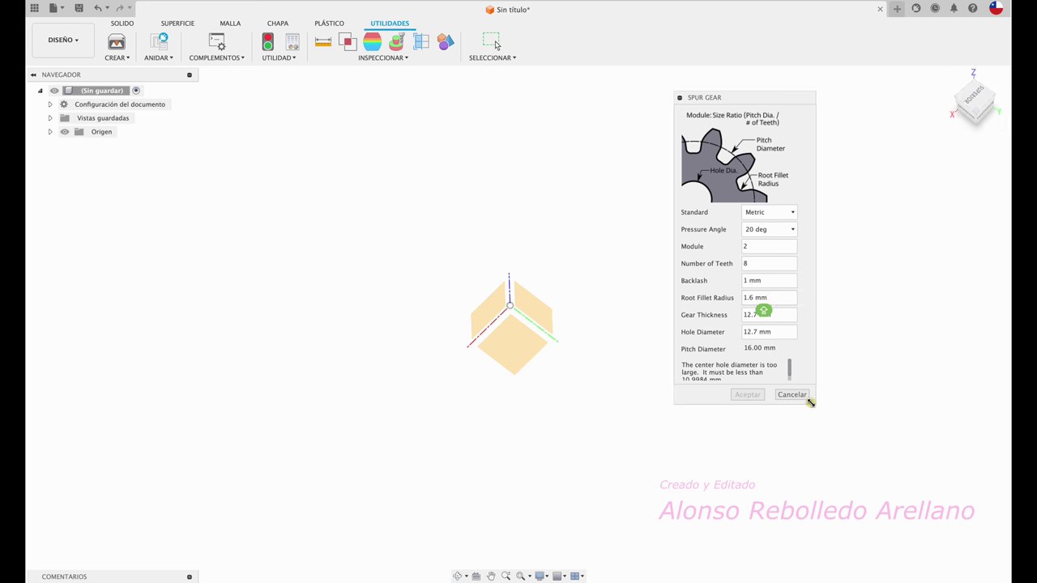
# Enlarge the dialog to read the 12.7 mm hole-too-large warning and select the hole diameter
pyautogui.moveTo(810, 402); pyautogui.dragTo(842, 483)
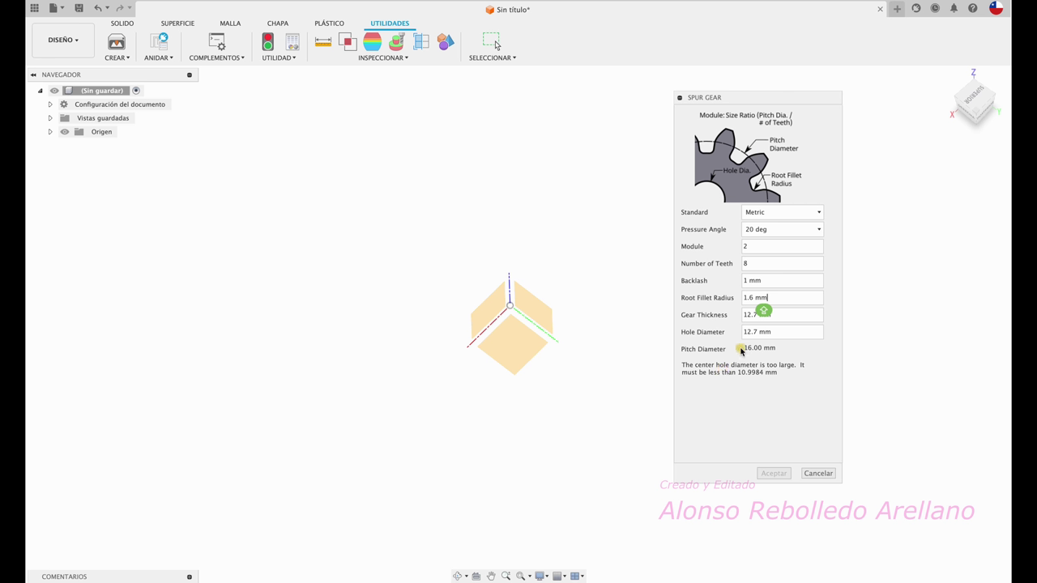
pyautogui.doubleClick(746, 247)
pyautogui.press('BackSpace')
pyautogui.moveTo(777, 331); pyautogui.dragTo(742, 331)
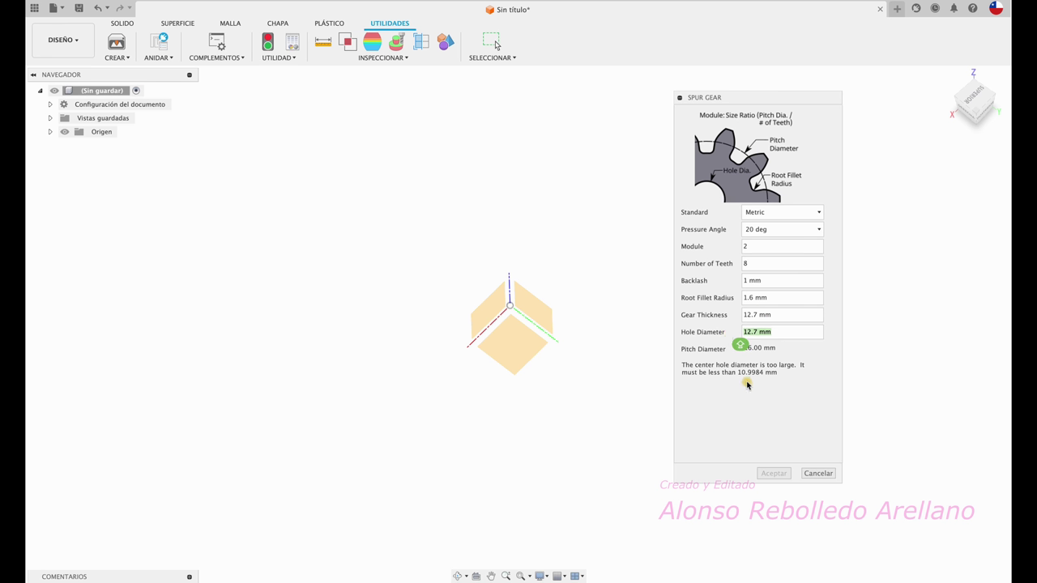
# Enter hole diameter 4, thickness 10, root fillet radius 0,5, and generate the 8-tooth gear
pyautogui.write('4')
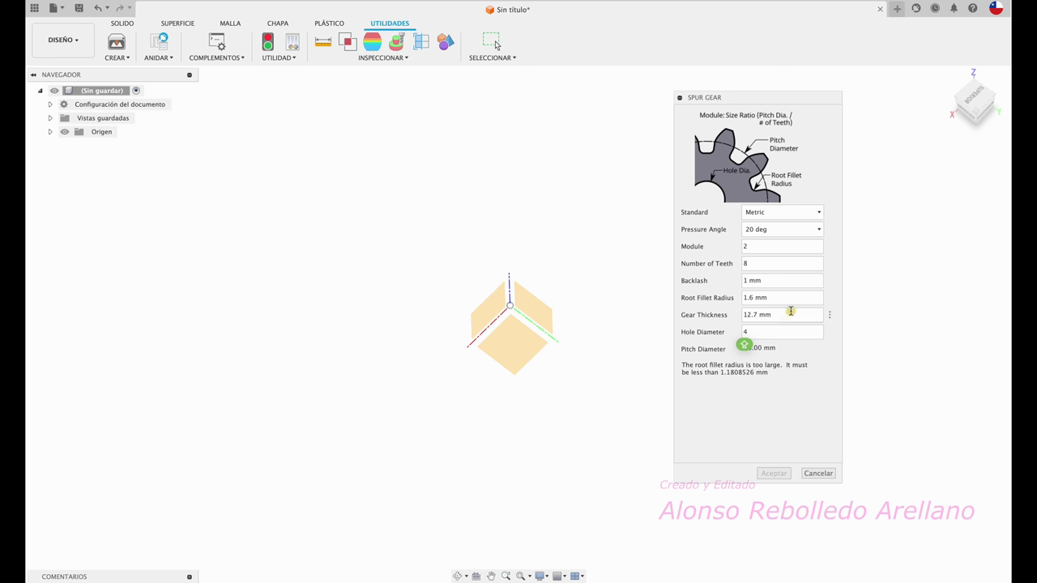
pyautogui.hotkey('shift', 'Tab')
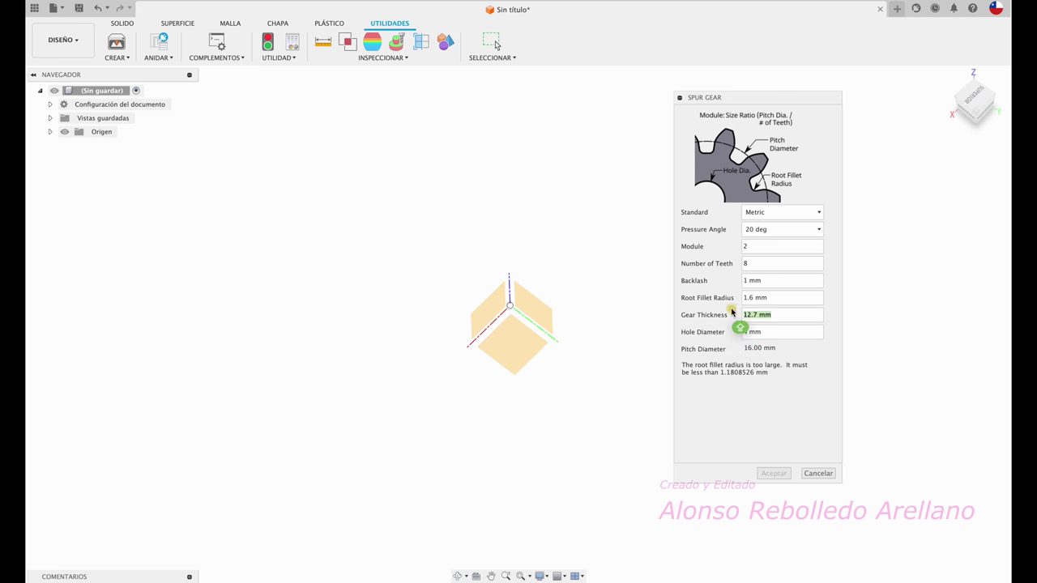
pyautogui.write('10')
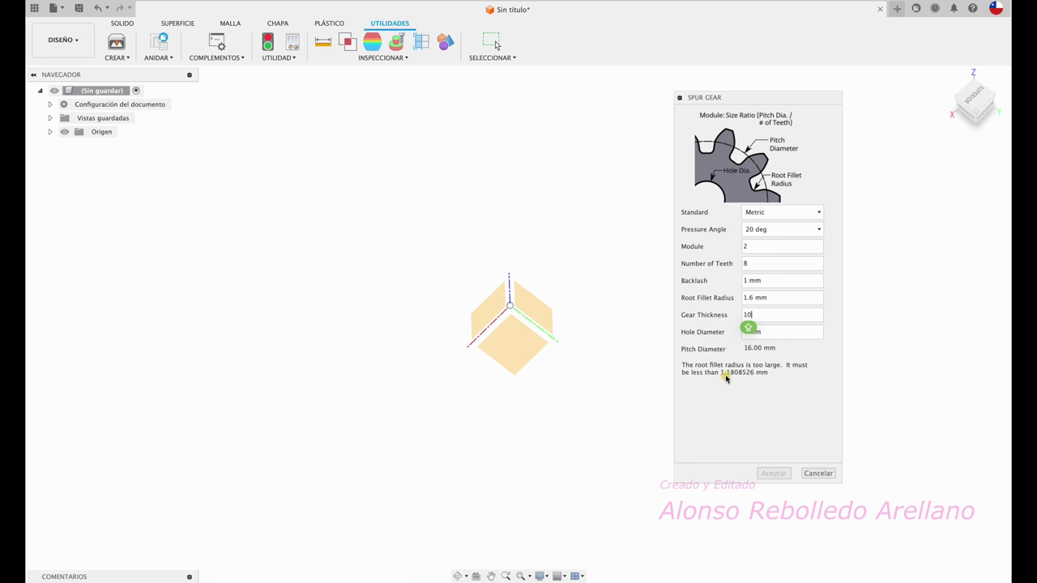
pyautogui.moveTo(780, 298); pyautogui.dragTo(723, 299)
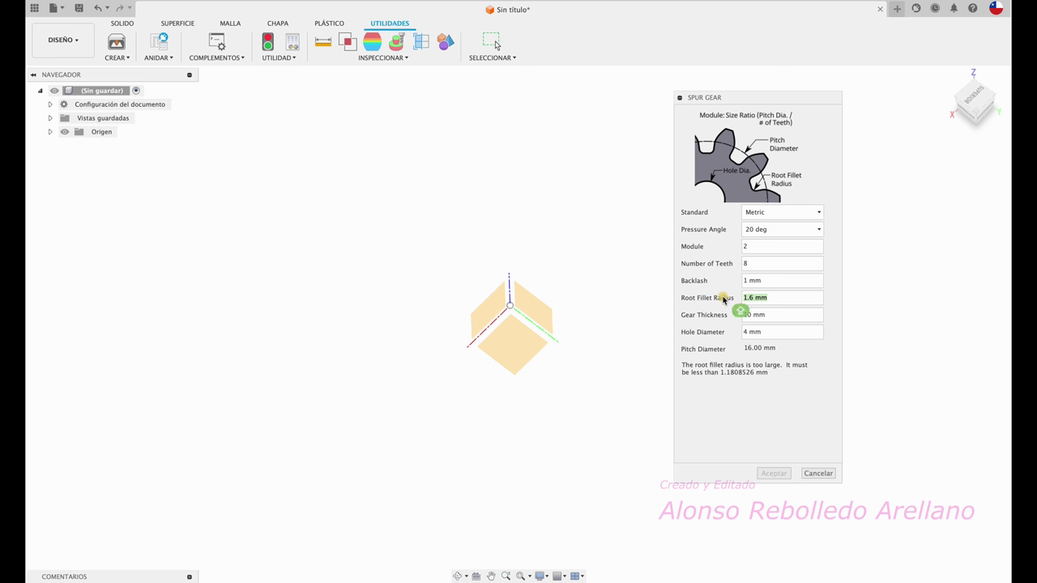
pyautogui.write('0,5')
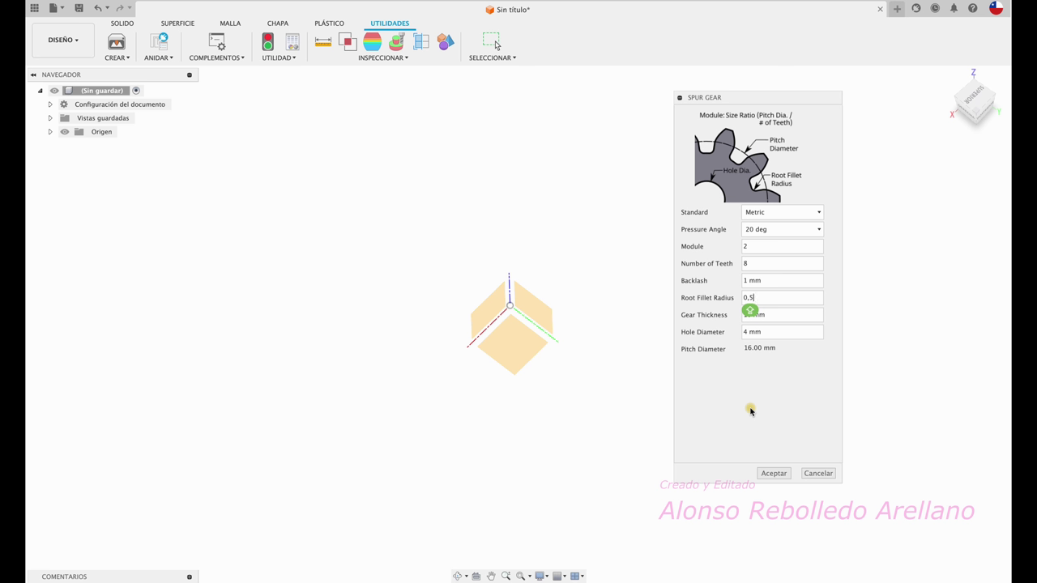
pyautogui.moveTo(781, 331)
pyautogui.click(772, 474)
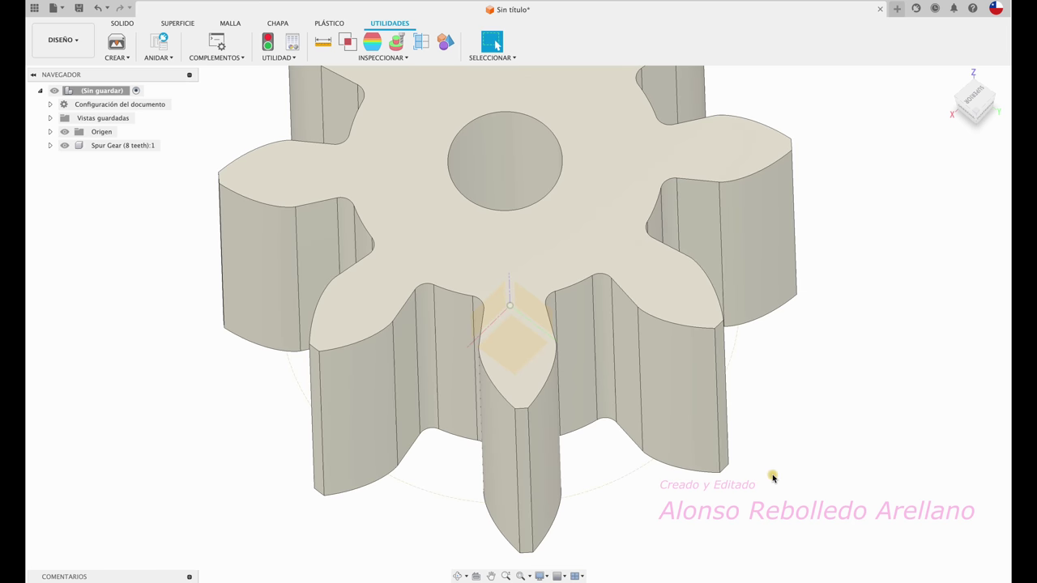
pyautogui.click(541, 576)
pyautogui.moveTo(598, 536)
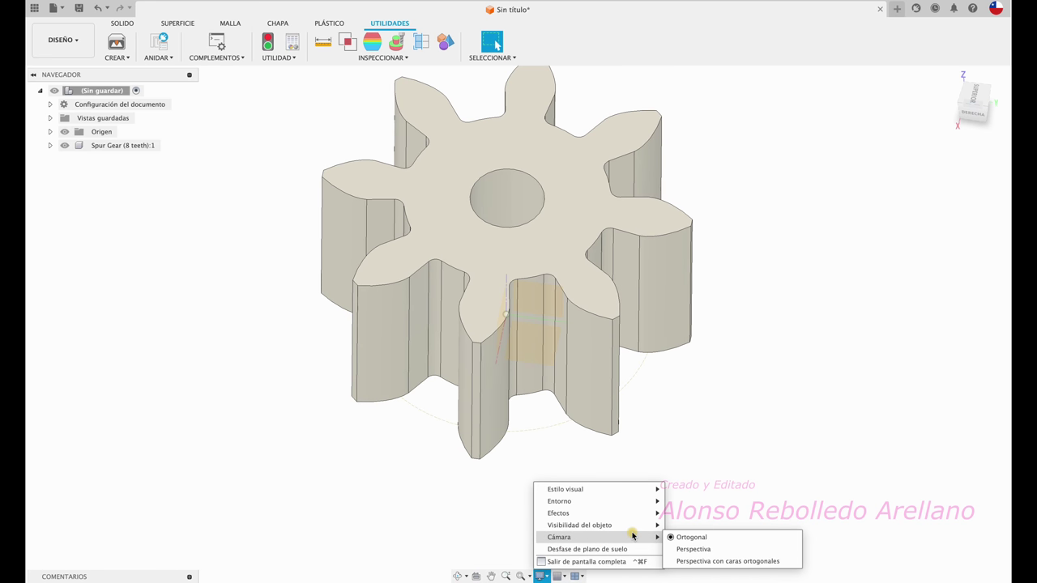
# Switch the camera to Perspectiva con caras ortogonales and show component colours
pyautogui.click(679, 561)
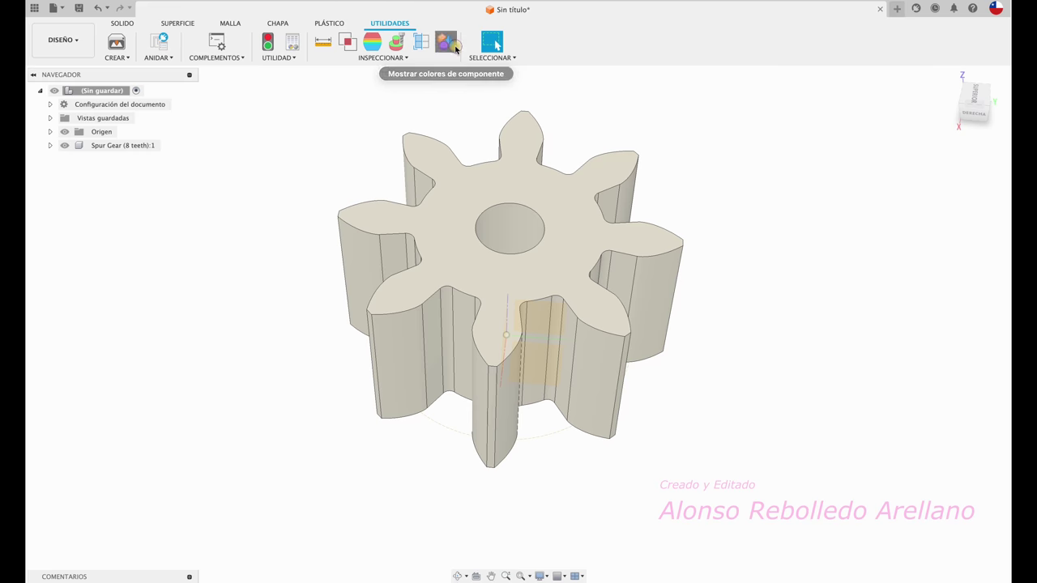
pyautogui.click(444, 41)
pyautogui.keyDown('shift'); pyautogui.moveTo(508, 154); pyautogui.dragTo(536, 191, button='middle'); pyautogui.keyUp('shift')
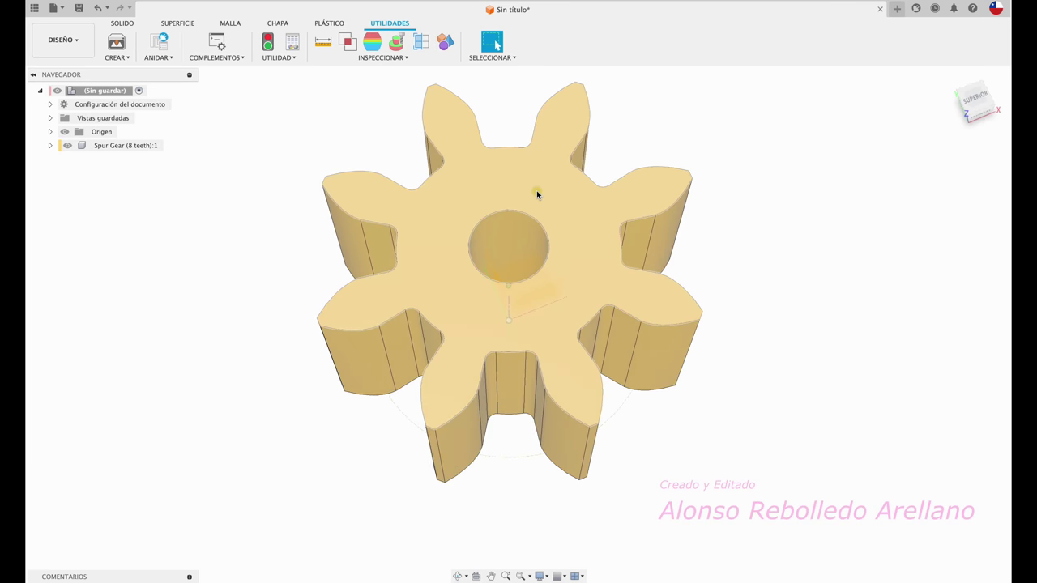
# Orbit around the 8-tooth gear, then reopen the Scripts and Add-ins dialog
pyautogui.keyDown('shift'); pyautogui.moveTo(536, 190); pyautogui.dragTo(537, 191, button='middle'); pyautogui.keyUp('shift')
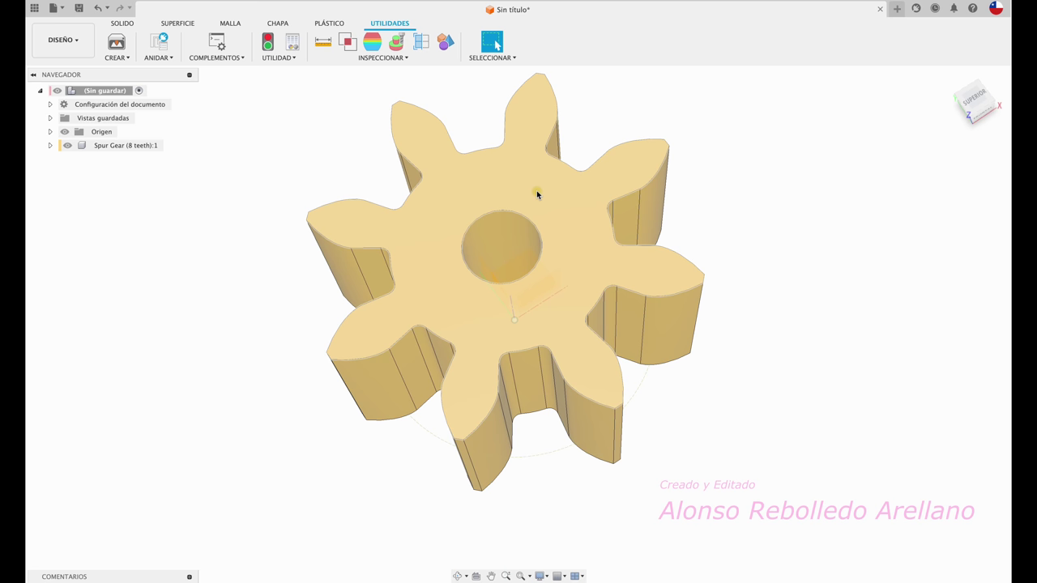
pyautogui.moveTo(803, 295)
pyautogui.keyDown('shift'); pyautogui.mouseDown(button='middle')
pyautogui.moveTo(802, 342)
pyautogui.moveTo(752, 454)
pyautogui.moveTo(748, 347)
pyautogui.moveTo(669, 190)
pyautogui.moveTo(623, 197)
pyautogui.mouseUp(button='middle'); pyautogui.keyUp('shift')
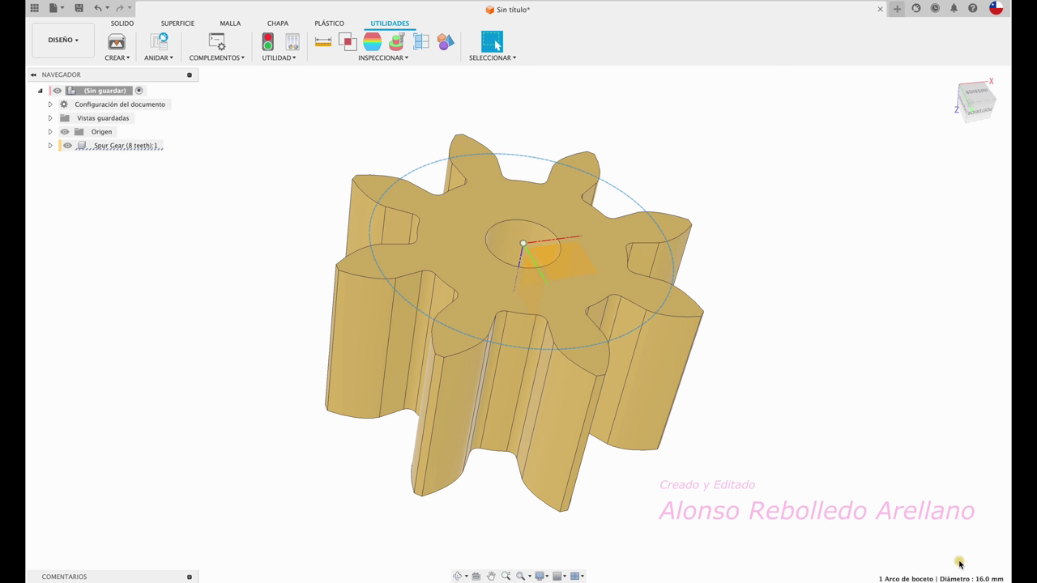
pyautogui.click(756, 165)
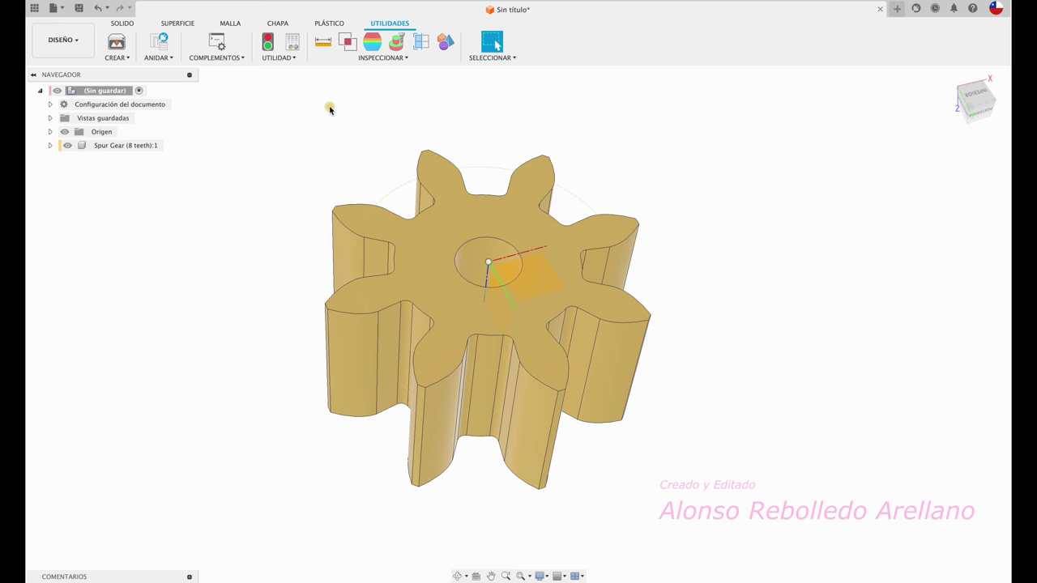
pyautogui.click(241, 59)
pyautogui.click(231, 70)
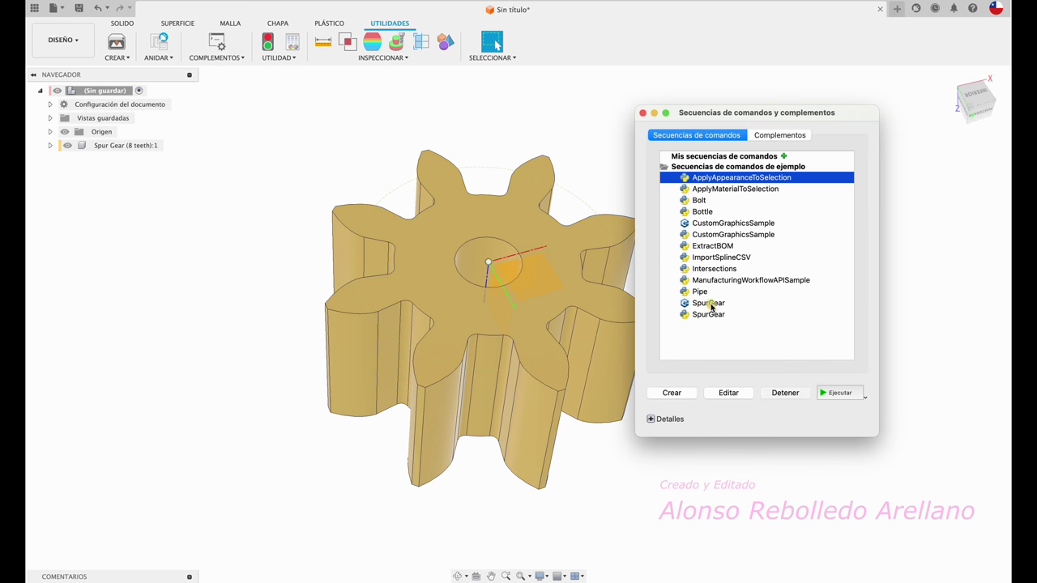
# Run the SpurGear script from Complementos to create a 23-tooth spur gear
pyautogui.click(706, 315)
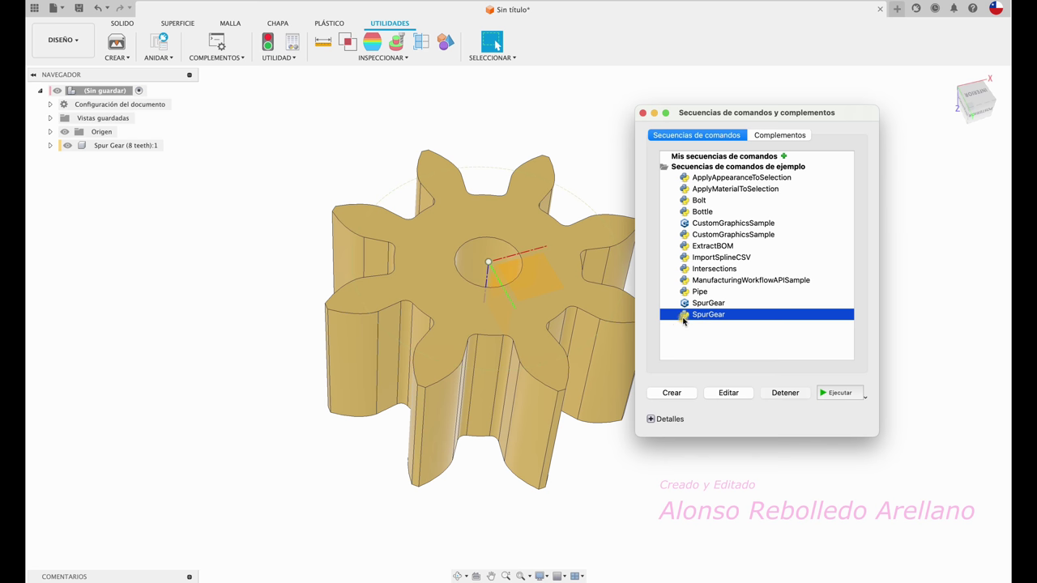
pyautogui.click(834, 392)
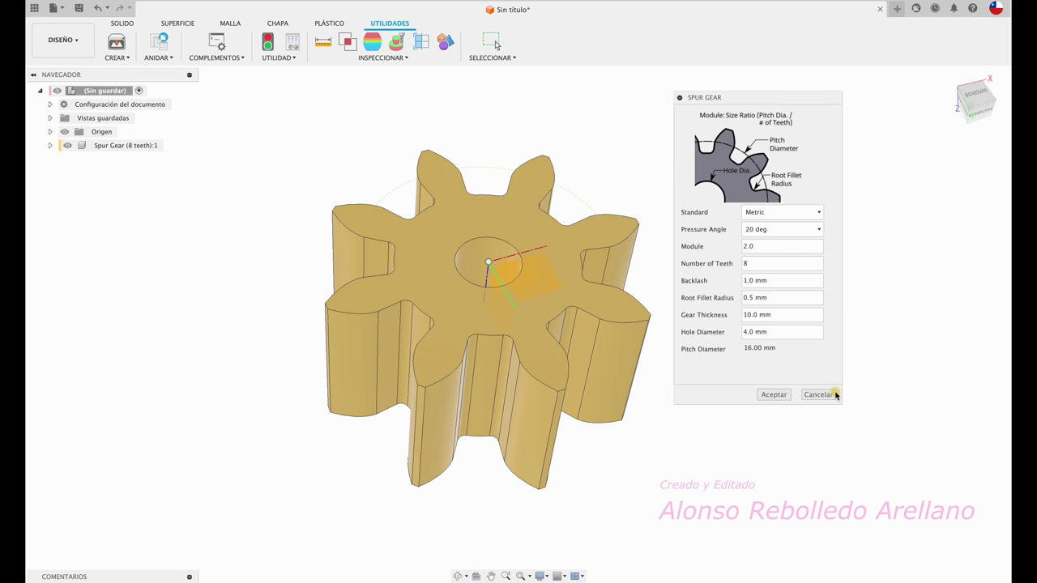
pyautogui.moveTo(782, 280)
pyautogui.write('23')
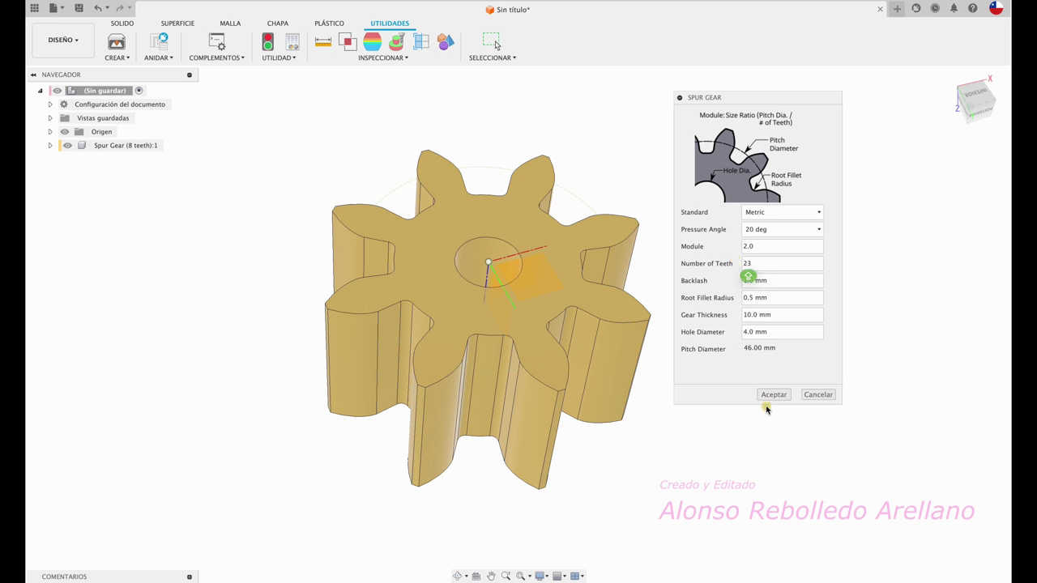
pyautogui.click(773, 395)
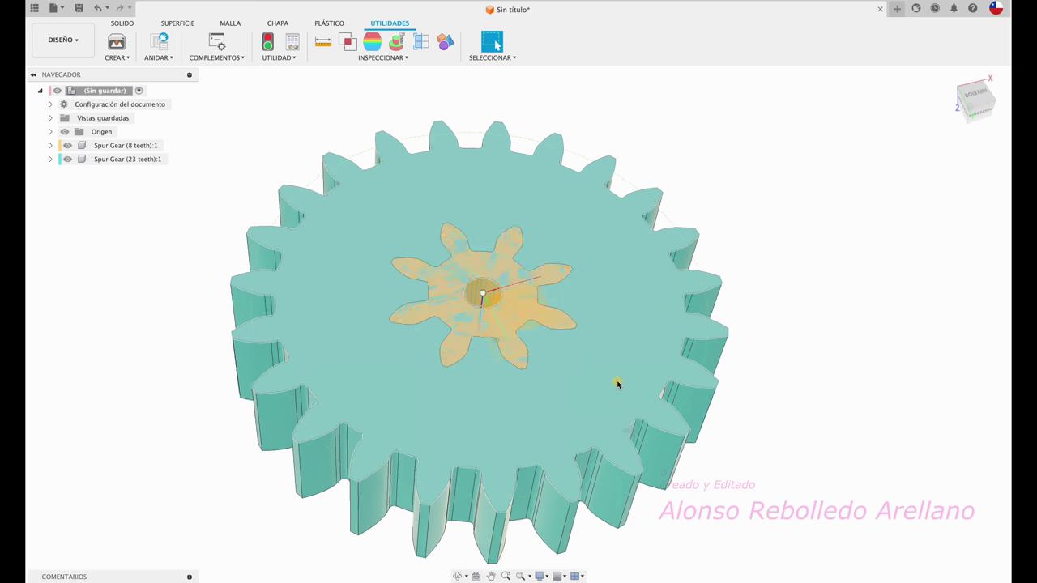
# Move the 23-tooth gear 37.7 mm along X beside the 8-tooth gear
pyautogui.click(131, 162)
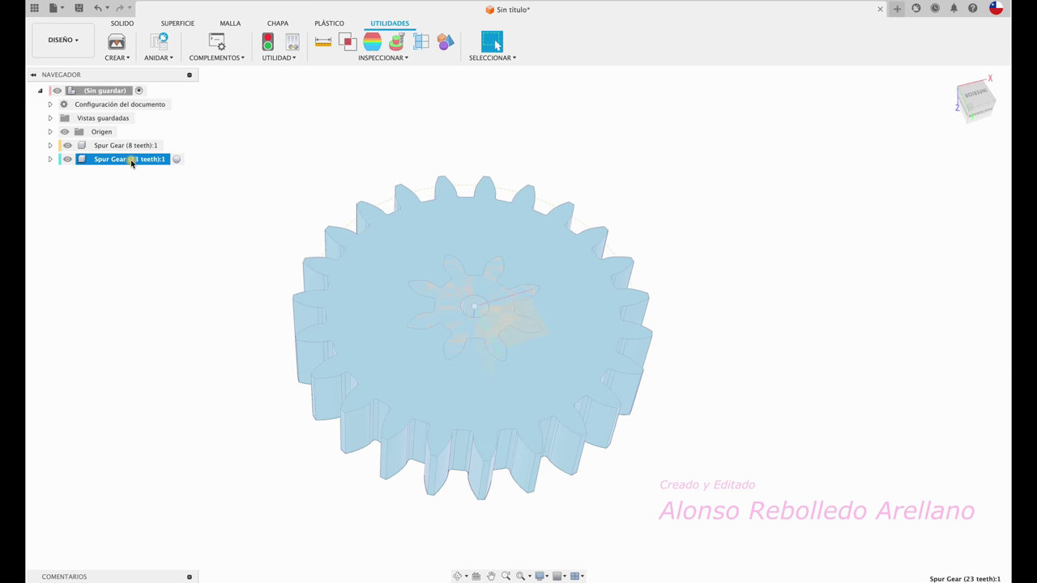
pyautogui.press('m')
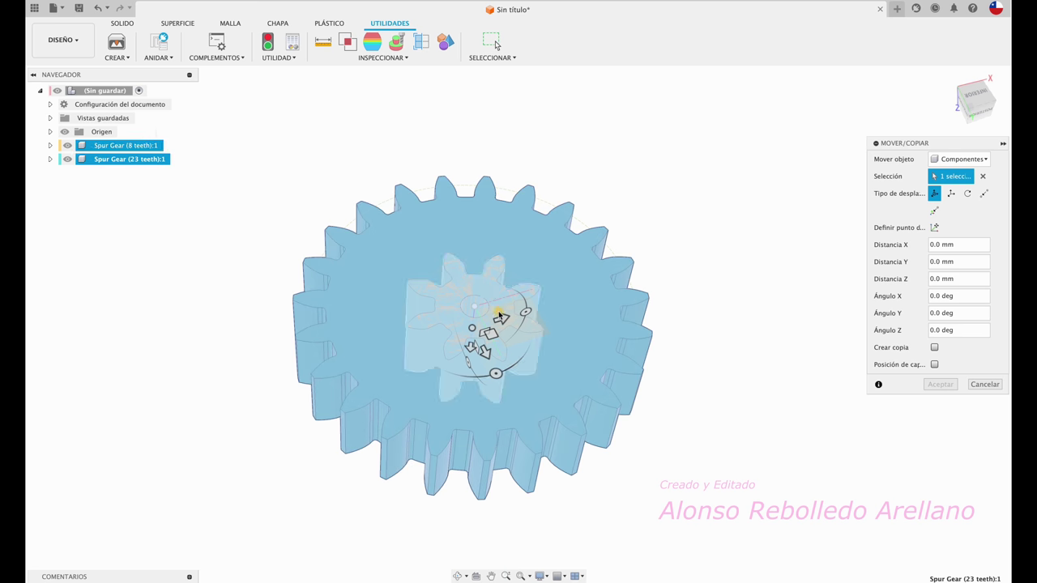
pyautogui.moveTo(501, 319); pyautogui.dragTo(729, 250)
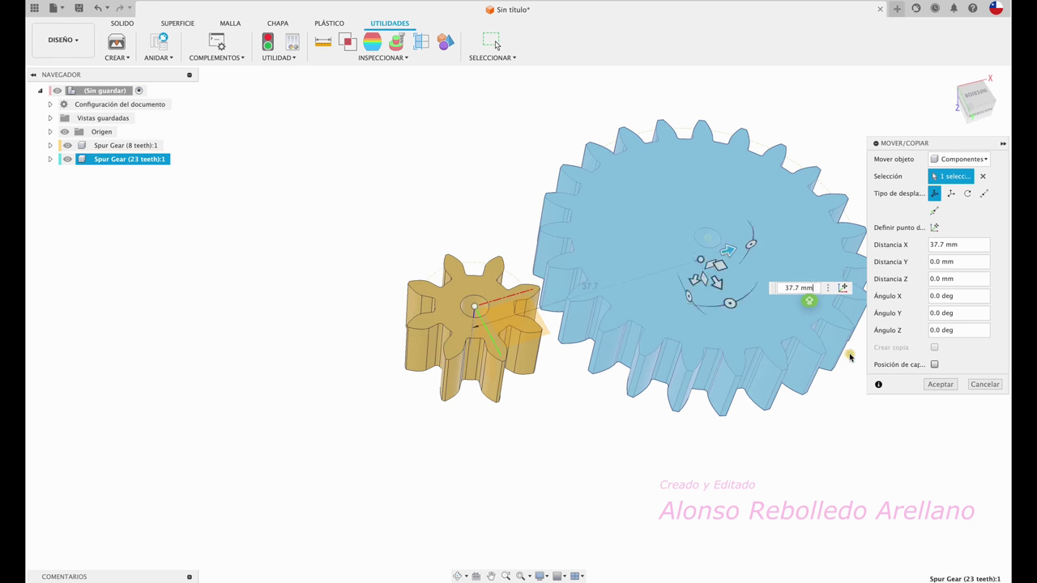
pyautogui.click(941, 385)
pyautogui.keyDown('shift'); pyautogui.moveTo(822, 202); pyautogui.dragTo(830, 187, button='middle'); pyautogui.keyUp('shift')
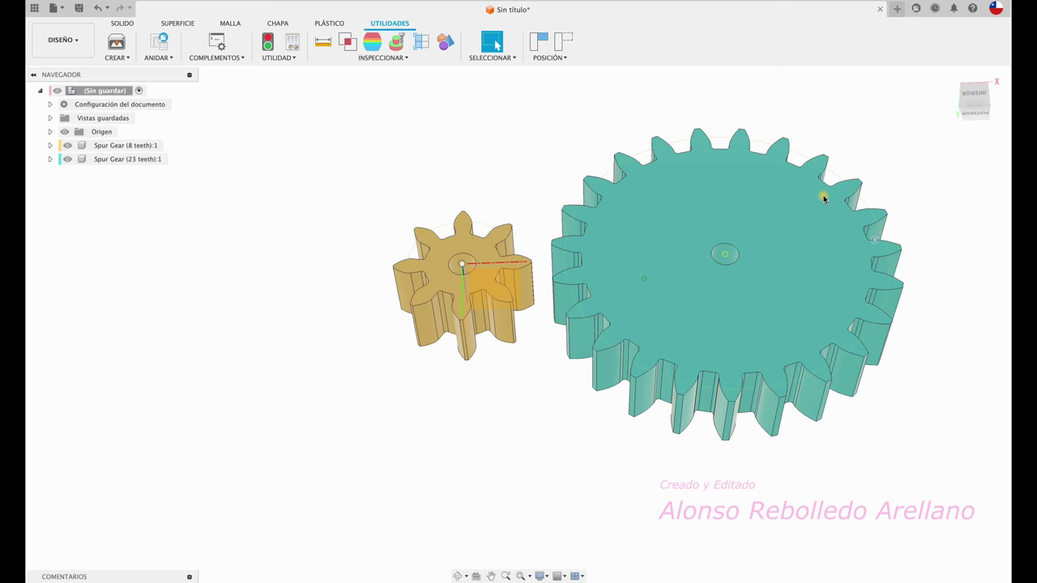
# From a top view, slide the large gear toward the small gear so the teeth mesh
pyautogui.click(972, 101)
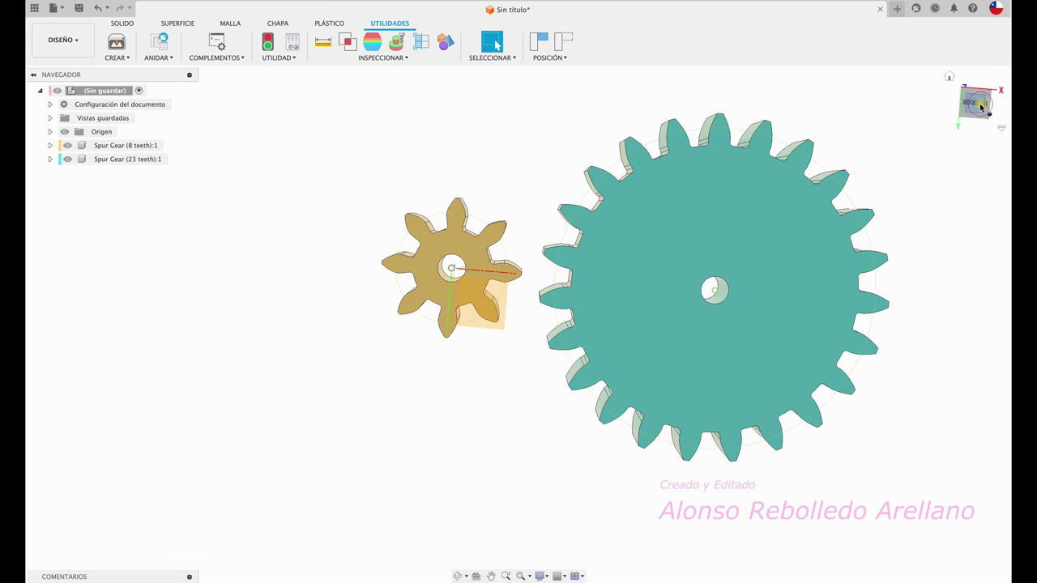
pyautogui.keyDown('shift'); pyautogui.moveTo(809, 219); pyautogui.dragTo(794, 233, button='middle'); pyautogui.keyUp('shift')
pyautogui.scroll(2, 527, 324)
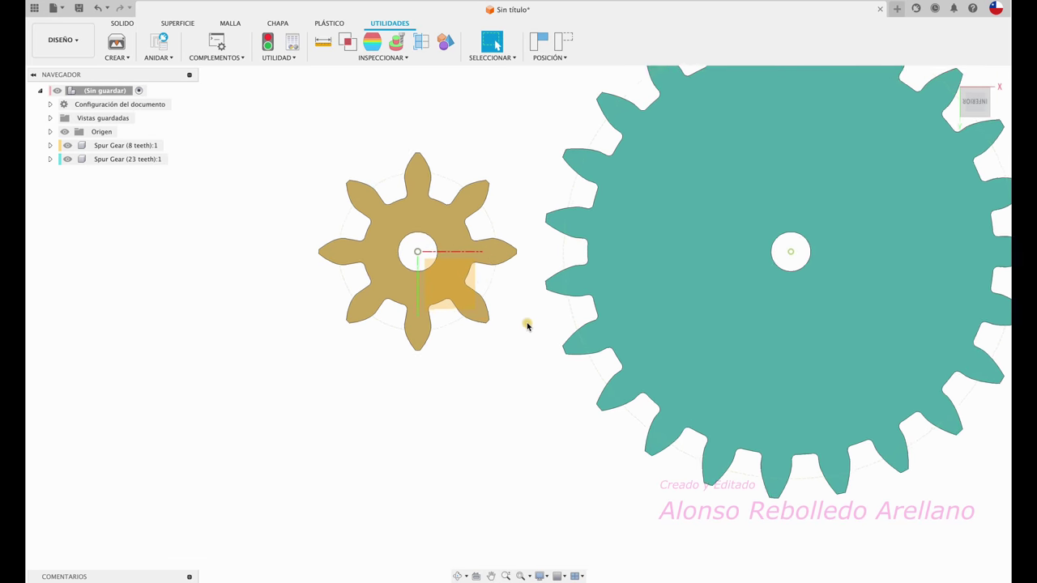
pyautogui.scroll(2, 528, 325)
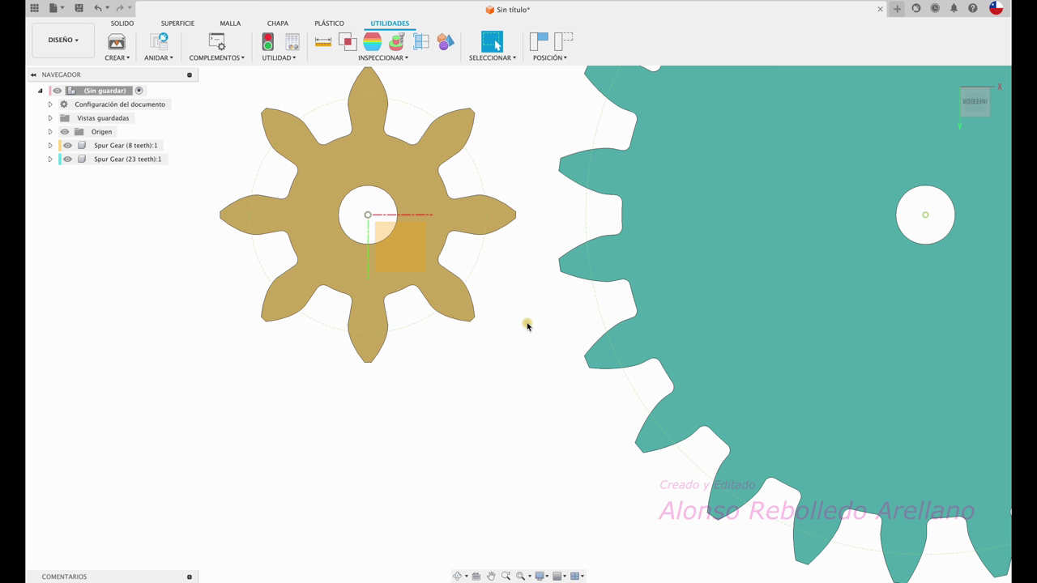
pyautogui.moveTo(705, 235); pyautogui.dragTo(600, 237)
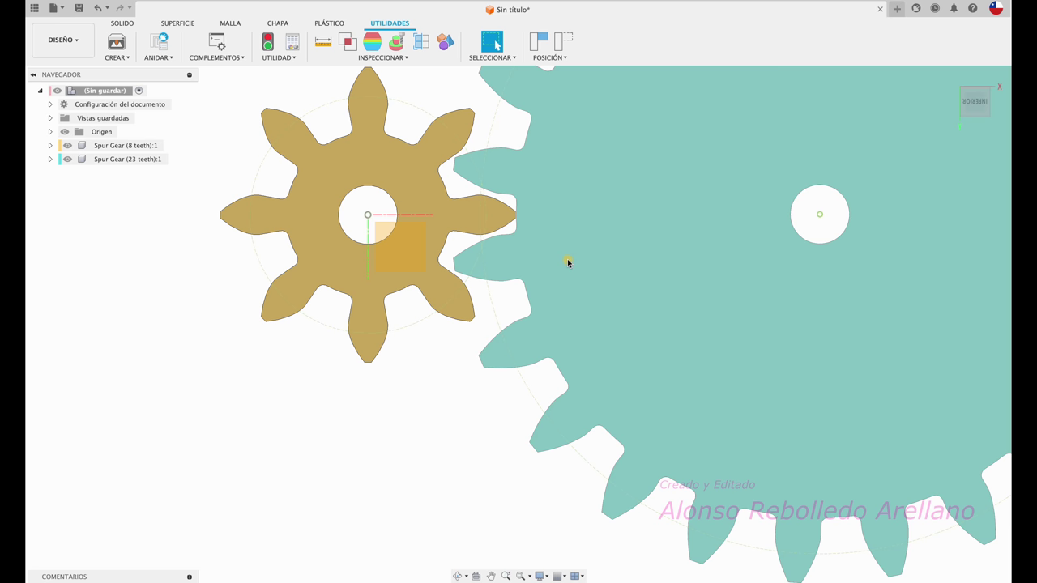
# Orbit around the meshed teeth and check the large gear's 46.0 mm pitch circle
pyautogui.press('F6')
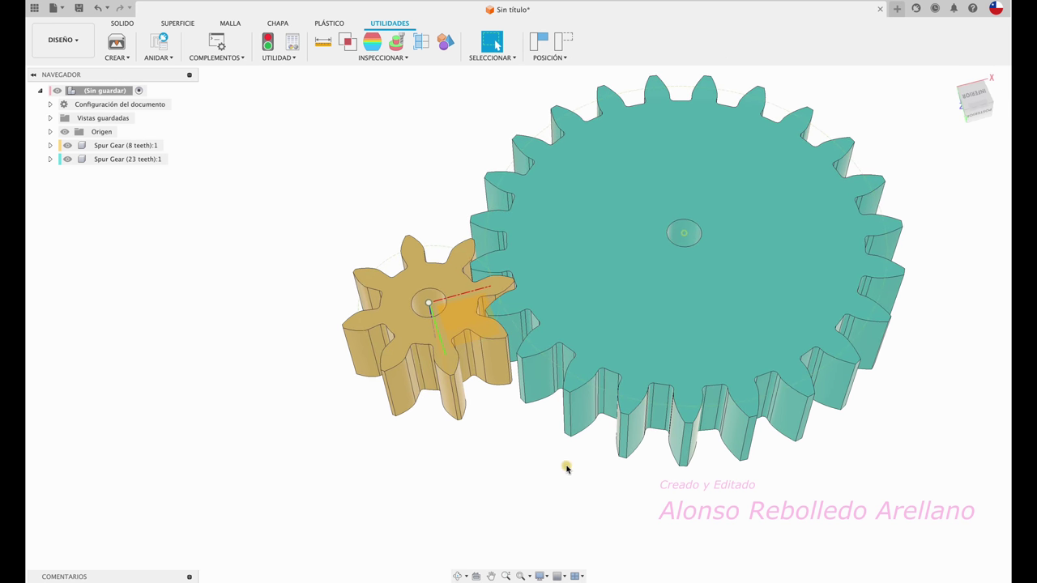
pyautogui.click(604, 369)
pyautogui.moveTo(602, 402)
pyautogui.keyDown('shift'); pyautogui.mouseDown(button='middle')
pyautogui.moveTo(596, 481)
pyautogui.moveTo(479, 430)
pyautogui.mouseUp(button='middle'); pyautogui.keyUp('shift')
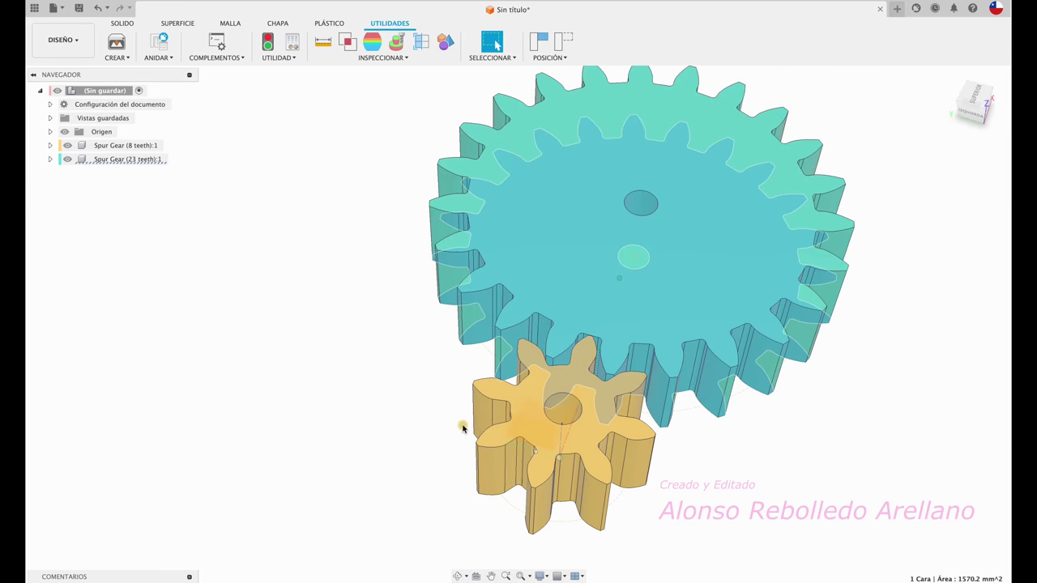
pyautogui.moveTo(419, 414)
pyautogui.keyDown('shift'); pyautogui.mouseDown(button='middle')
pyautogui.moveTo(650, 456)
pyautogui.moveTo(748, 418)
pyautogui.mouseUp(button='middle'); pyautogui.keyUp('shift')
pyautogui.scroll(3, 650, 456)
pyautogui.click(742, 422)
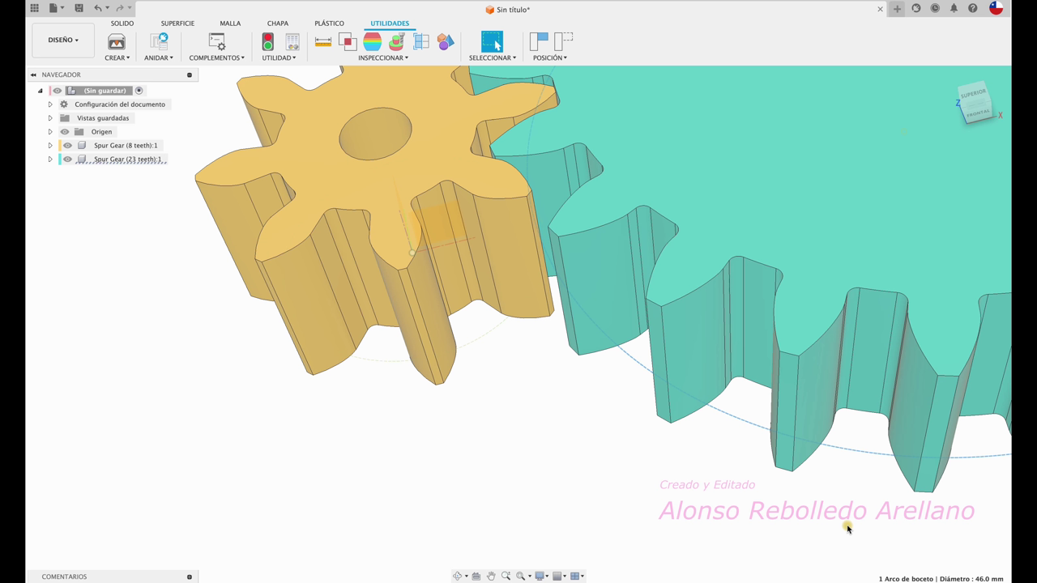
pyautogui.scroll(-5, 842, 531)
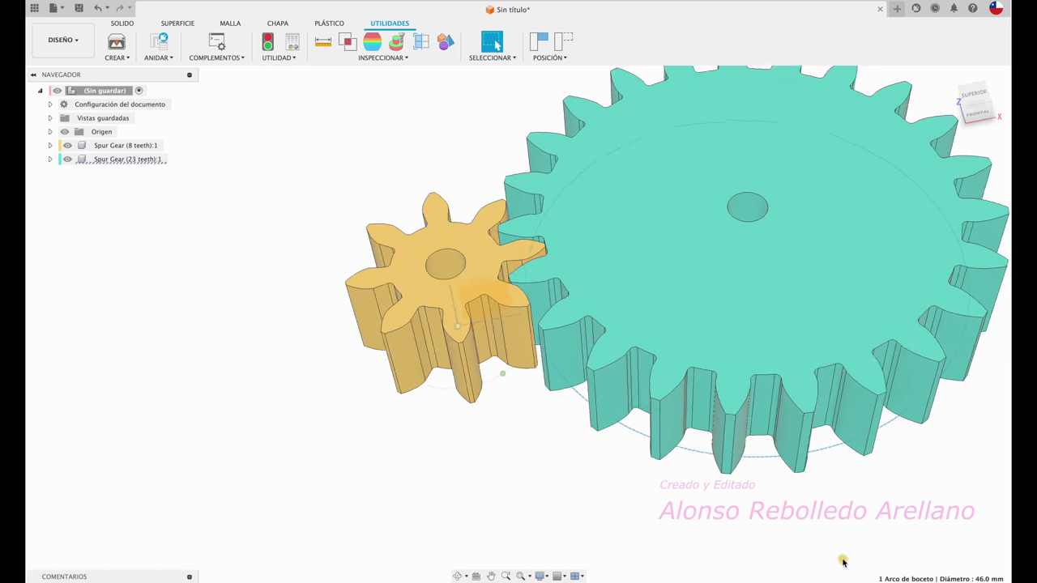
# Pull the large gear up-right and the small gear up-left, then begin a new component
pyautogui.moveTo(657, 300); pyautogui.dragTo(764, 219)
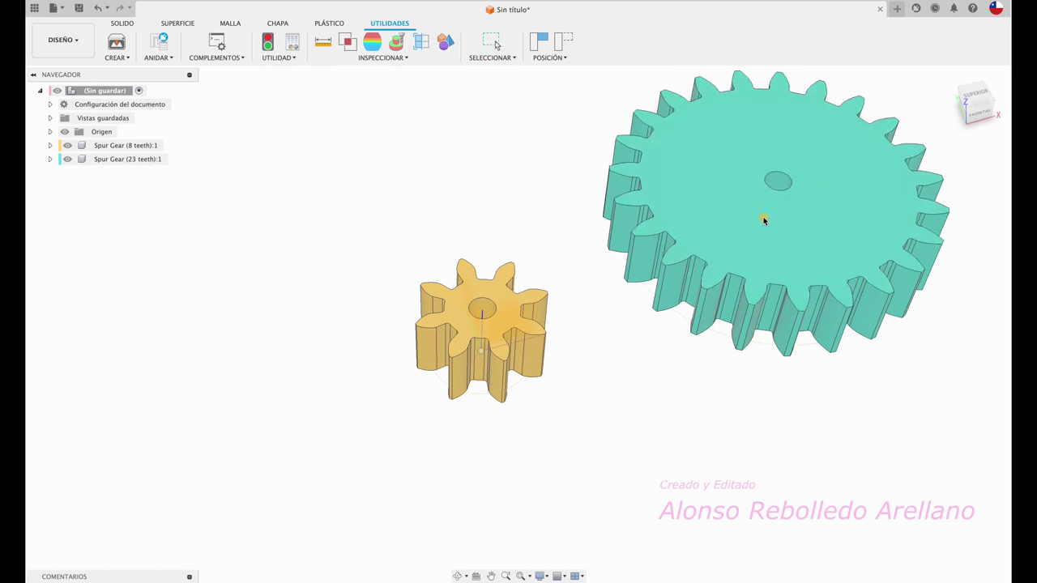
pyautogui.moveTo(486, 328)
pyautogui.mouseDown()
pyautogui.moveTo(411, 301)
pyautogui.moveTo(436, 173)
pyautogui.mouseUp()
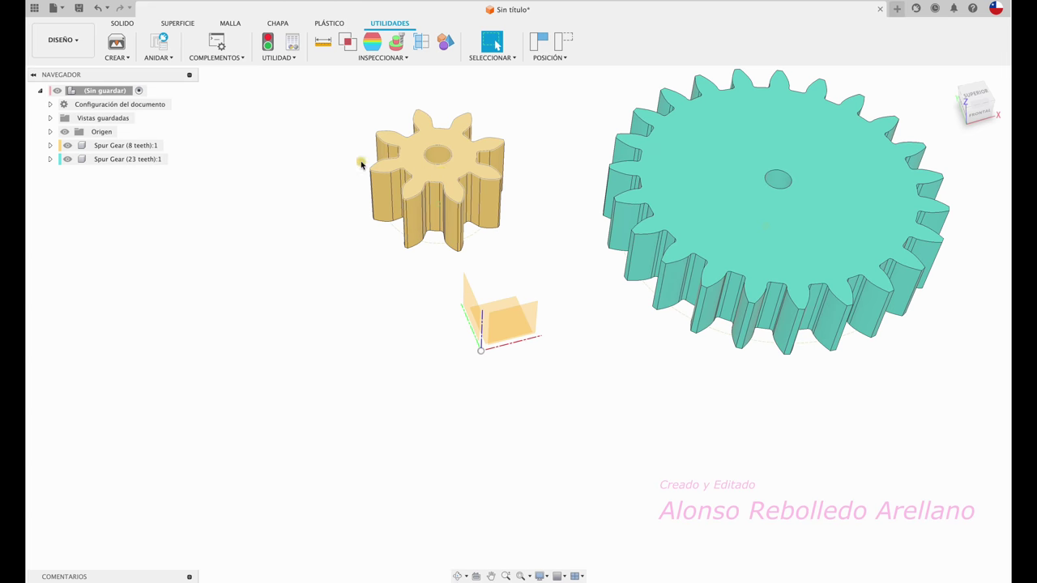
pyautogui.click(129, 24)
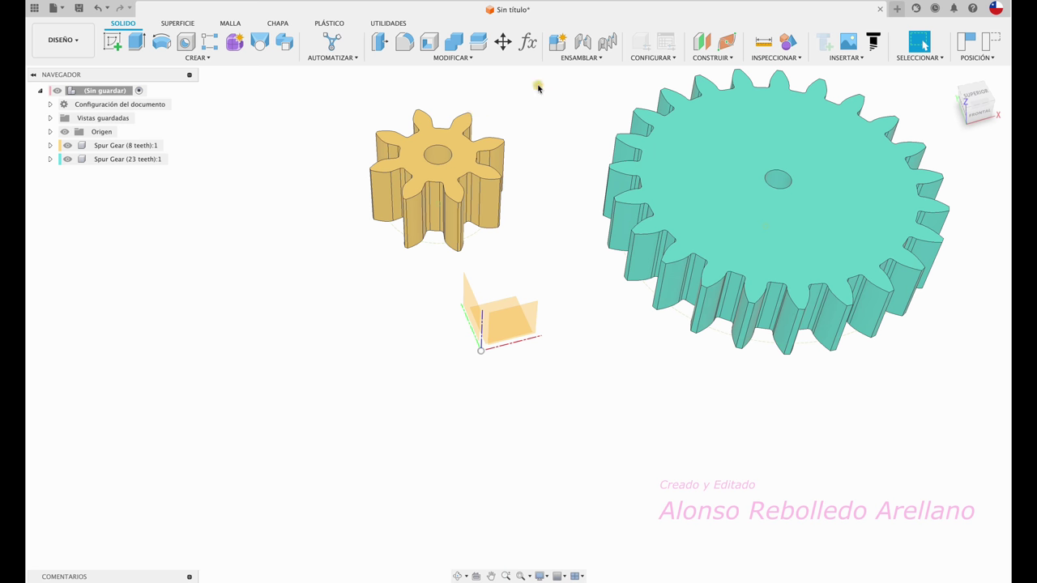
pyautogui.click(557, 41)
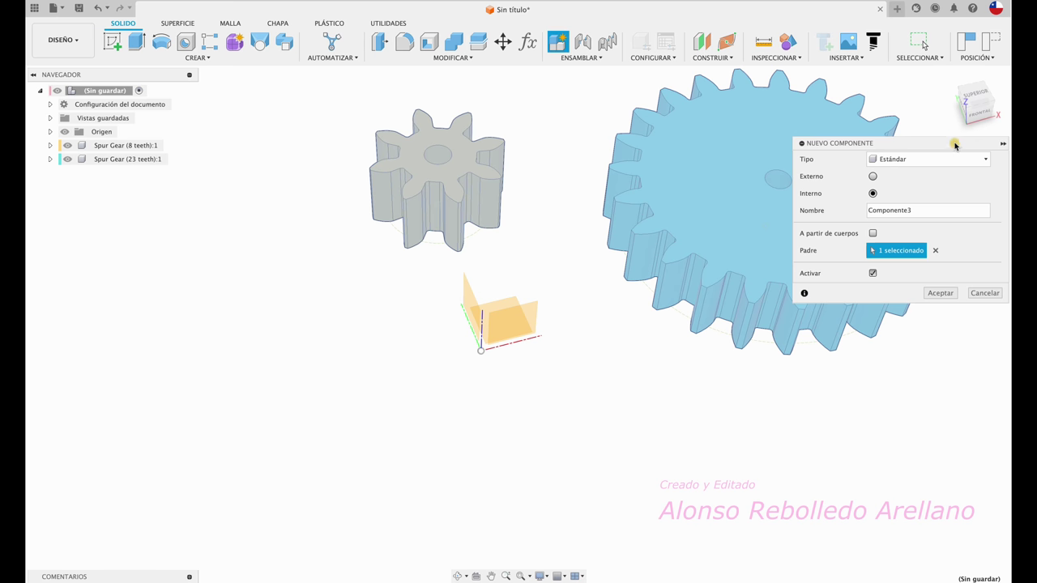
# Create the SOPORTE component, start a sketch and revert the gears to their original positions
pyautogui.moveTo(954, 142); pyautogui.dragTo(667, 337)
pyautogui.moveTo(633, 404); pyautogui.dragTo(561, 405)
pyautogui.write('SOPORTE')
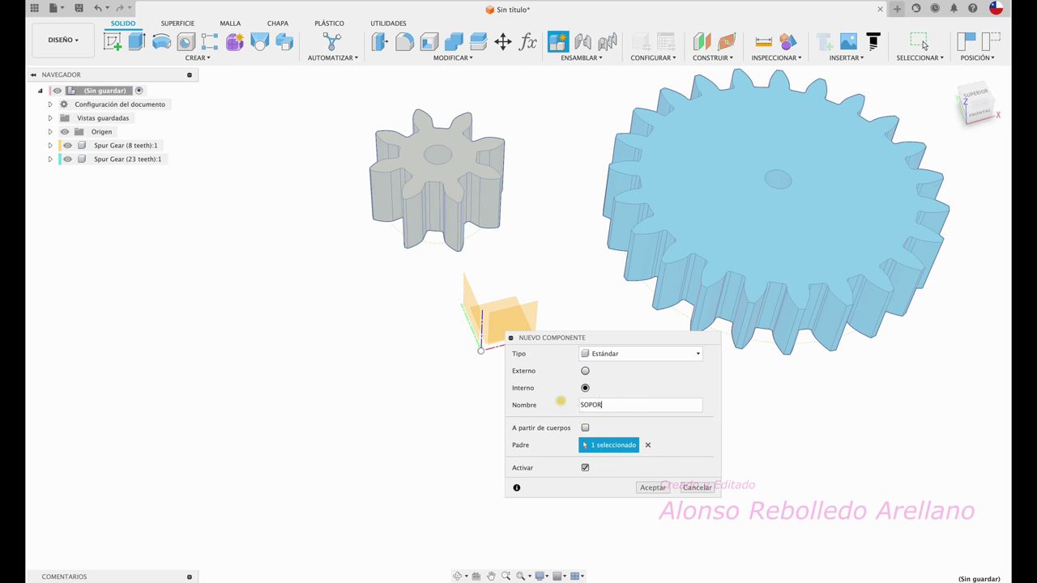
pyautogui.click(666, 492)
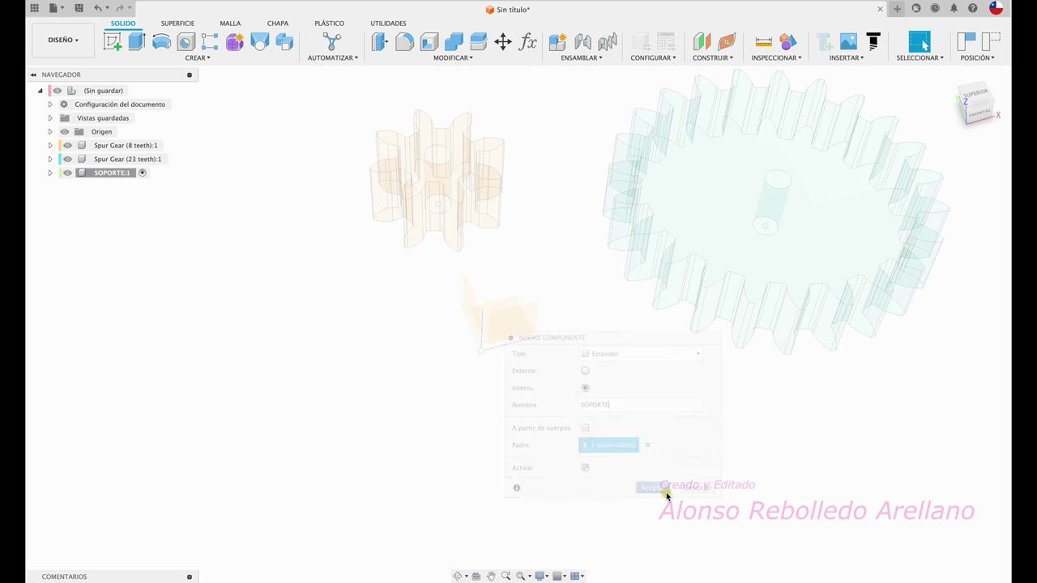
pyautogui.click(115, 42)
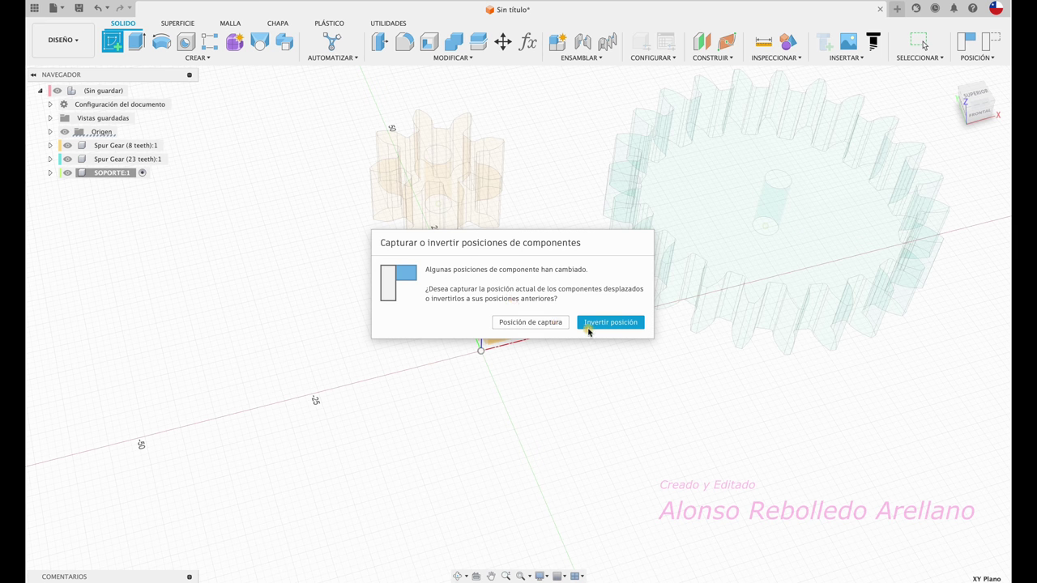
pyautogui.click(588, 326)
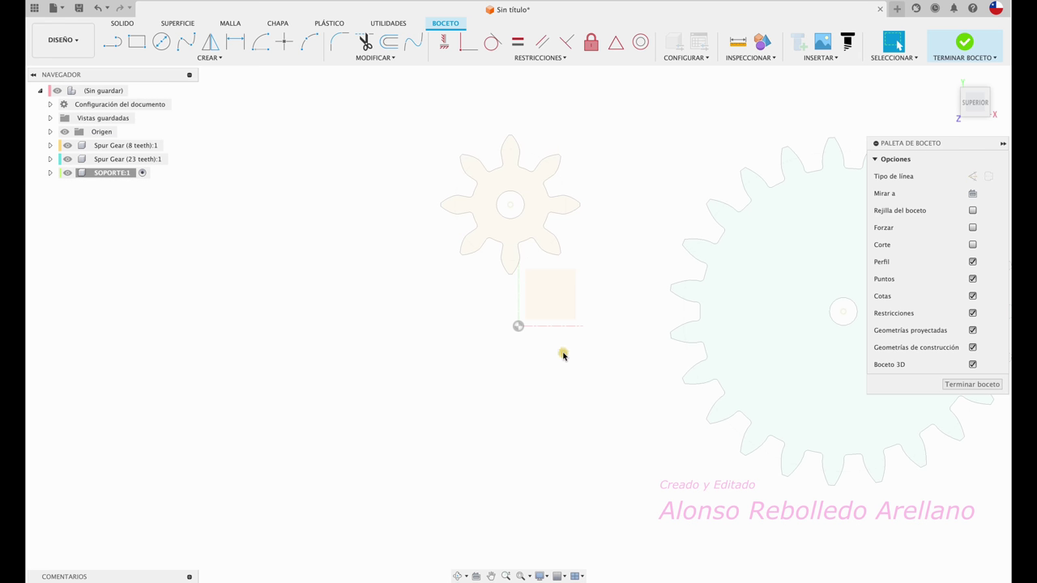
# Draw a centre-to-centre slot starting at the origin, its second centre near the large gear
pyautogui.click(209, 58)
pyautogui.moveTo(129, 94)
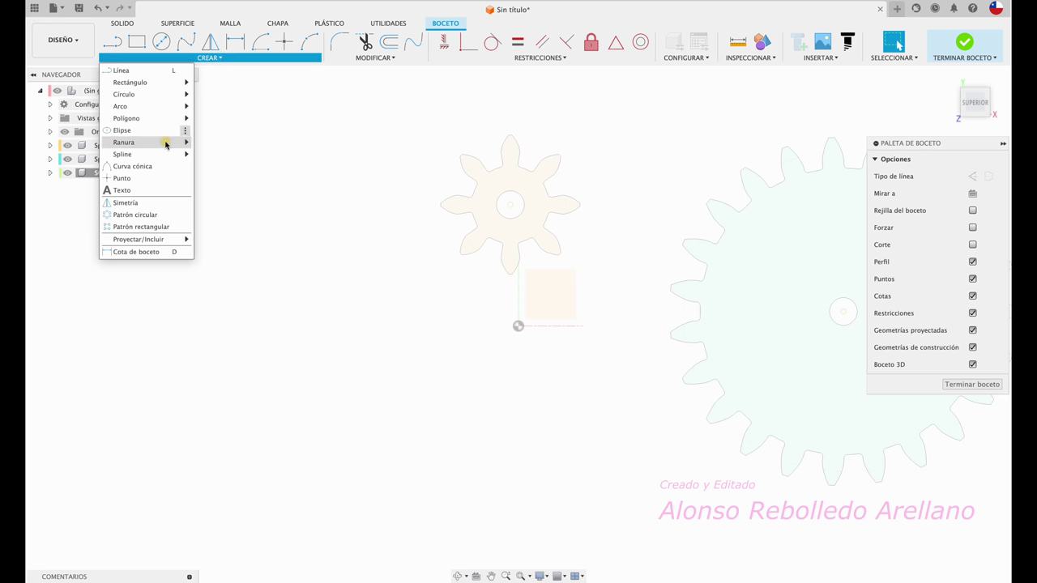
pyautogui.click(225, 143)
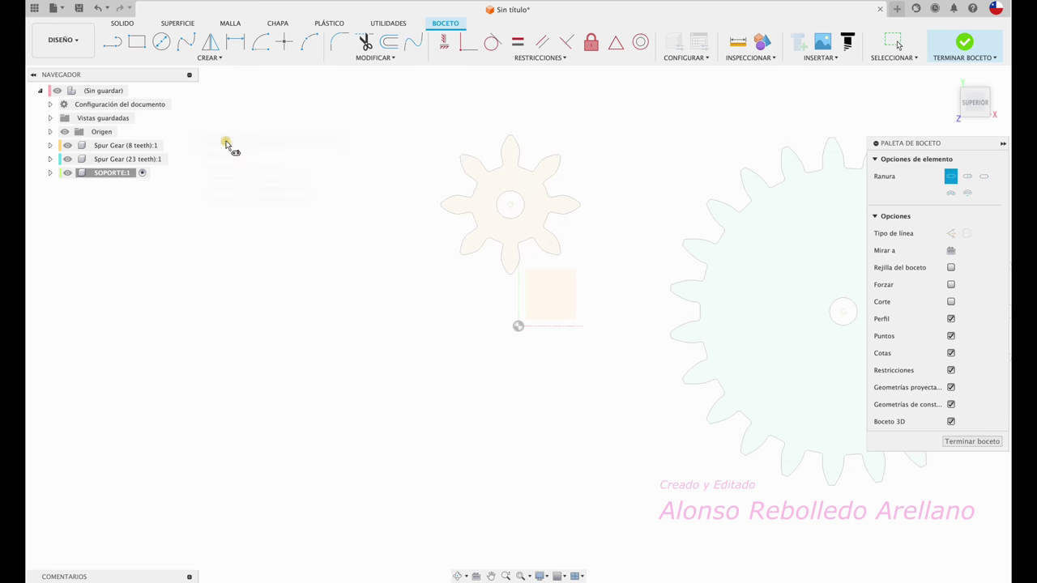
pyautogui.click(518, 327)
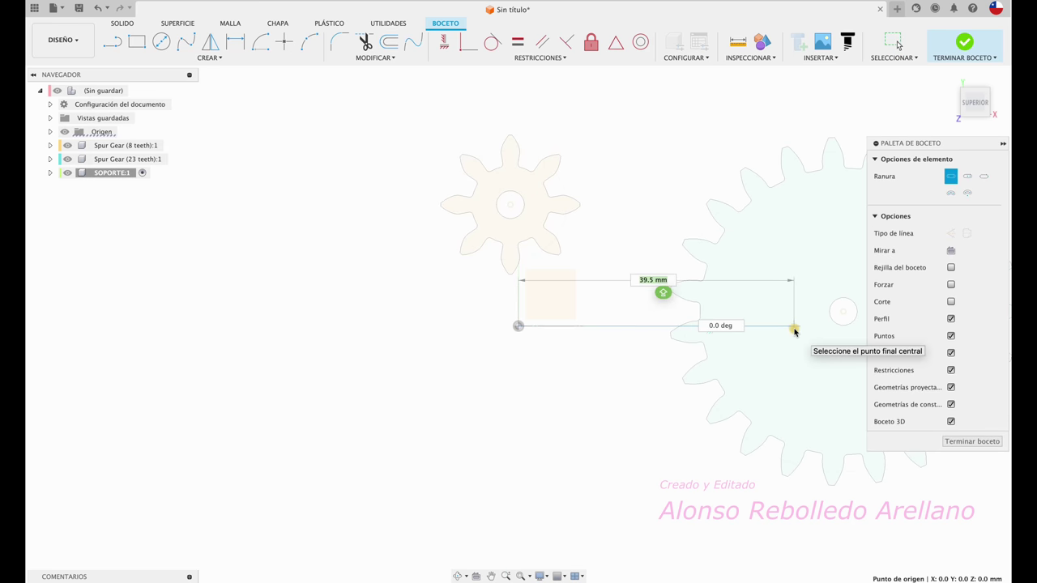
pyautogui.click(794, 325)
pyautogui.click(799, 374)
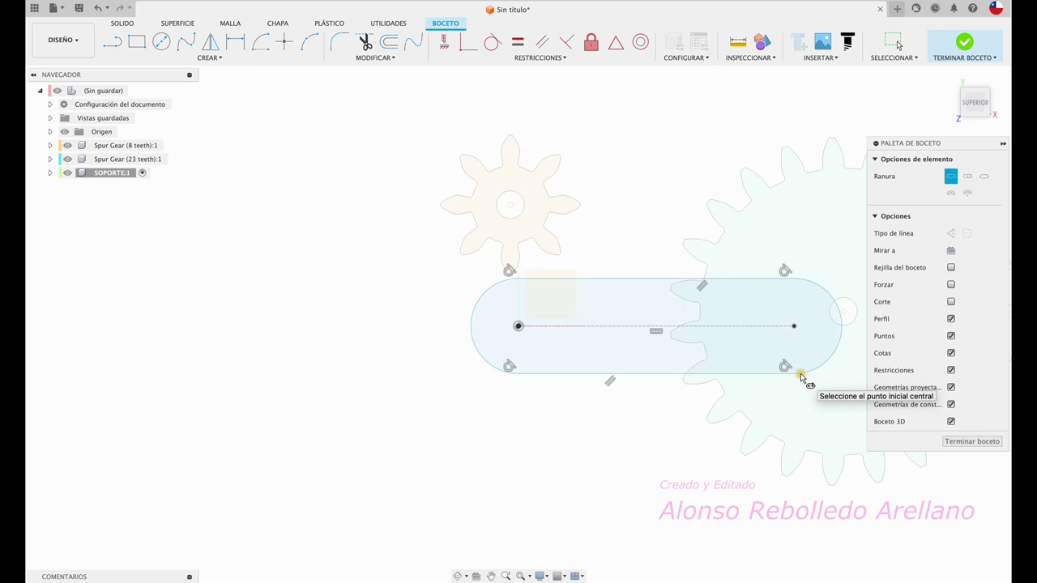
# Dimension the slot centres 31 mm apart and finish the sketch
pyautogui.press('d')
pyautogui.click(519, 326)
pyautogui.click(793, 326)
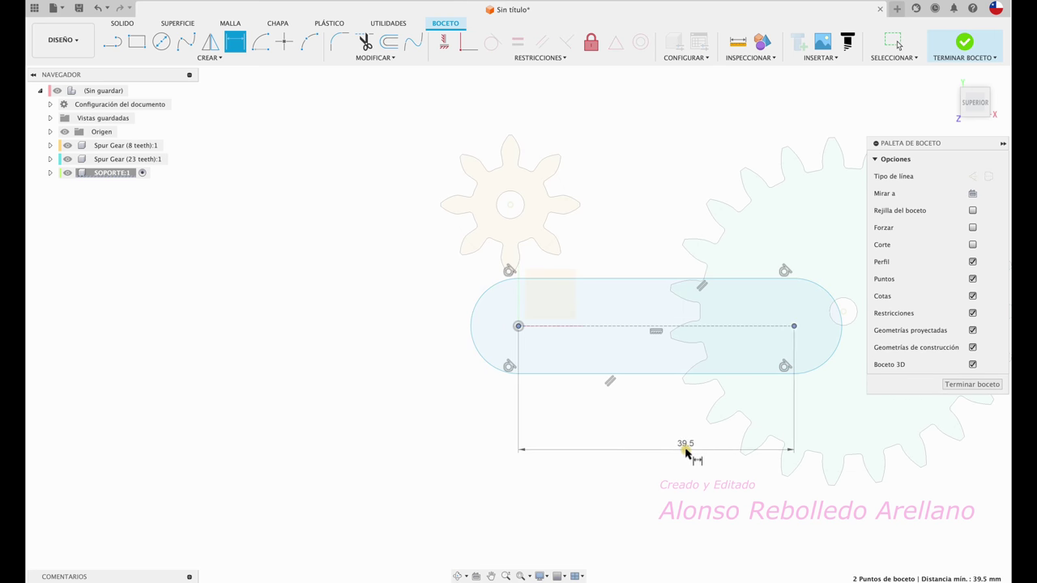
pyautogui.click(676, 451)
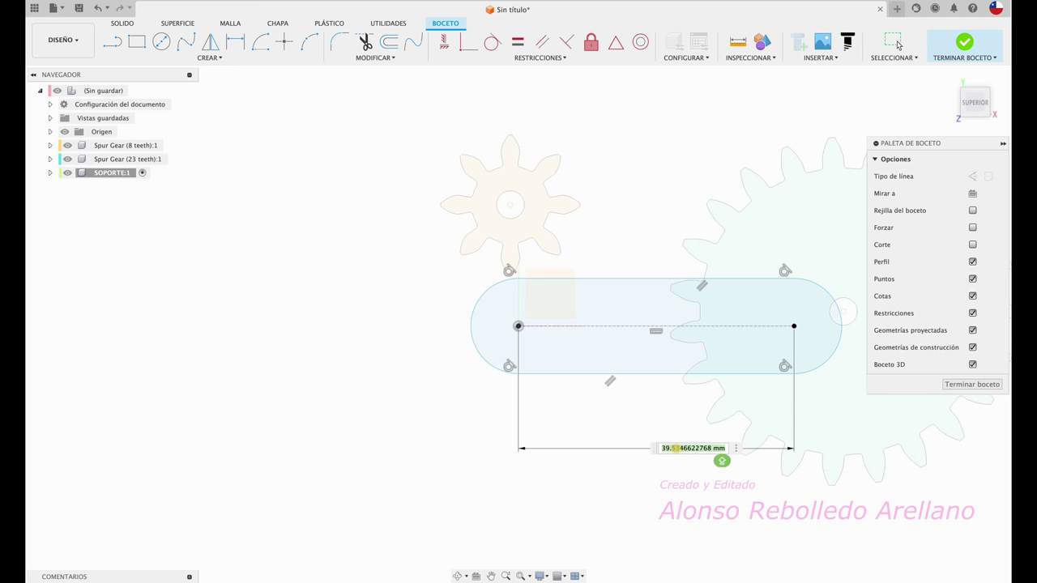
pyautogui.write('31')
pyautogui.press('Return')
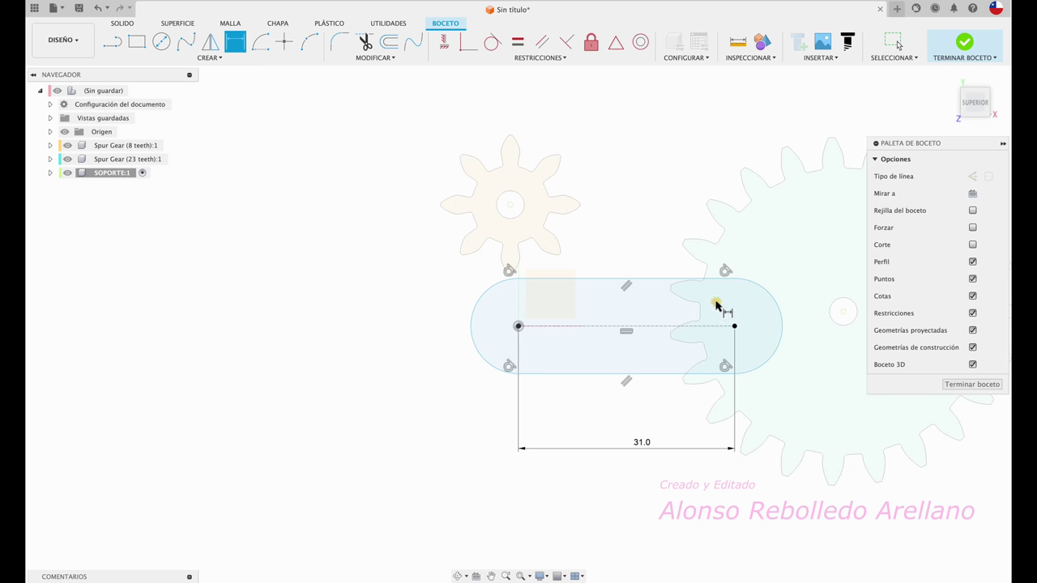
pyautogui.click(964, 43)
# Extrude the slot 10 mm into a support bar and start a sketch on its top face
pyautogui.press('e')
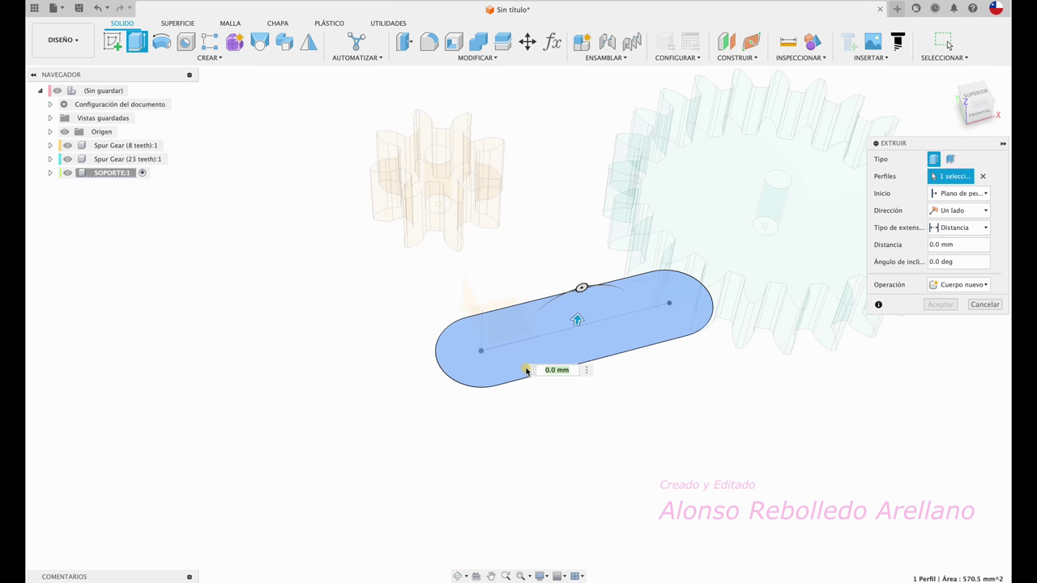
pyautogui.moveTo(573, 318); pyautogui.dragTo(581, 278)
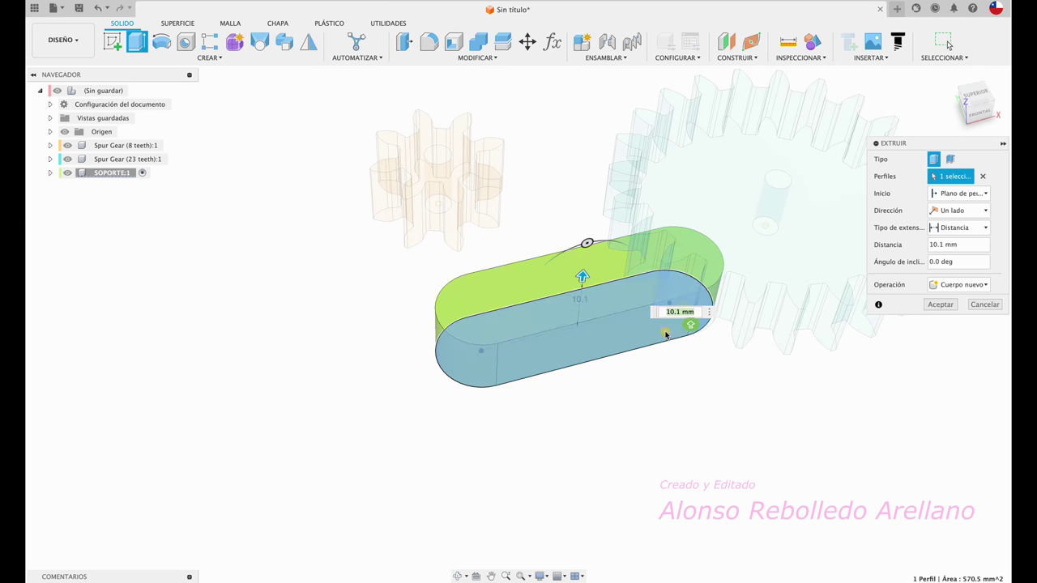
pyautogui.write('10')
pyautogui.press('Return')
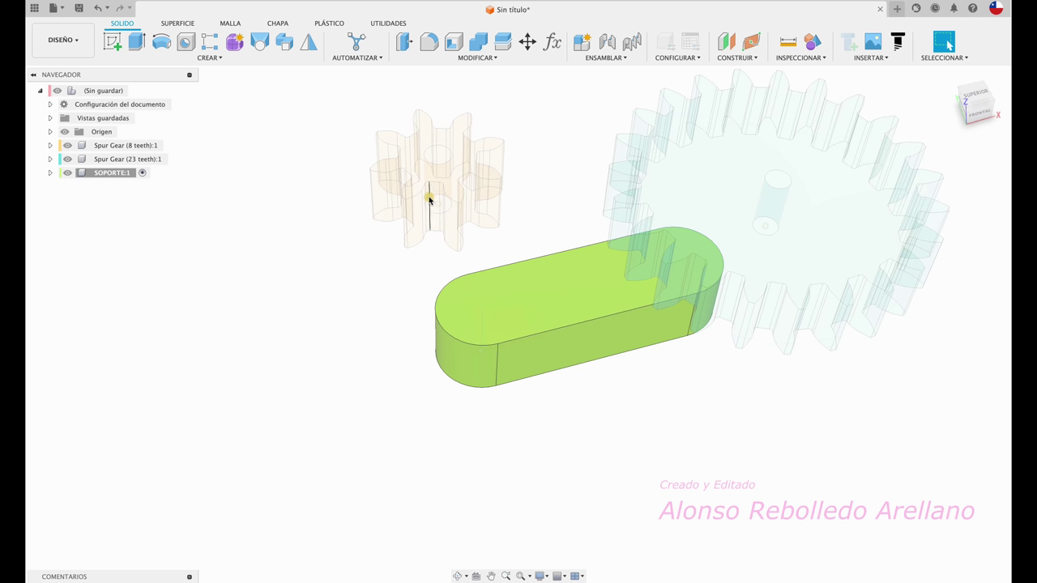
pyautogui.click(113, 41)
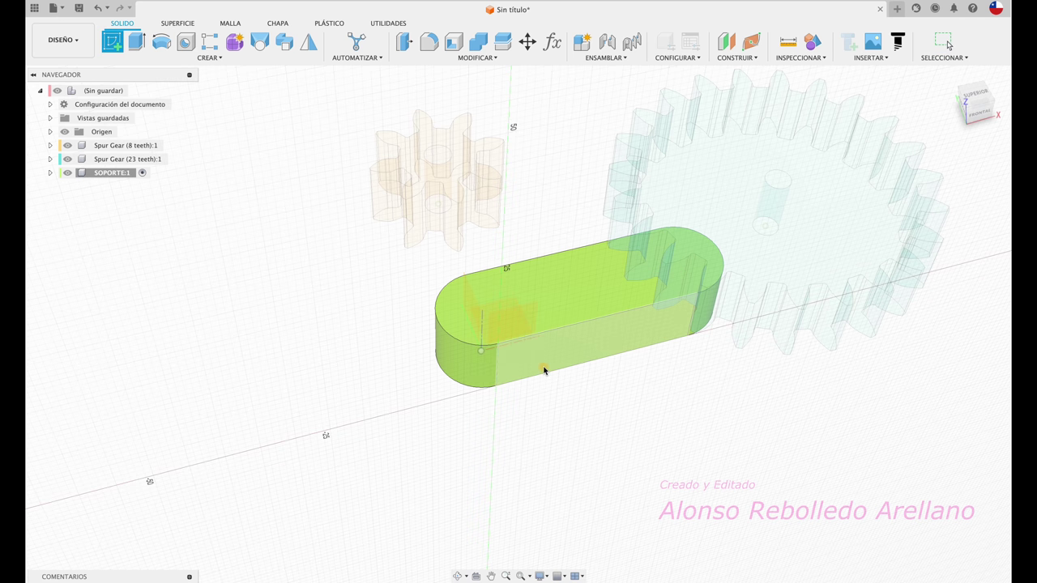
pyautogui.click(529, 308)
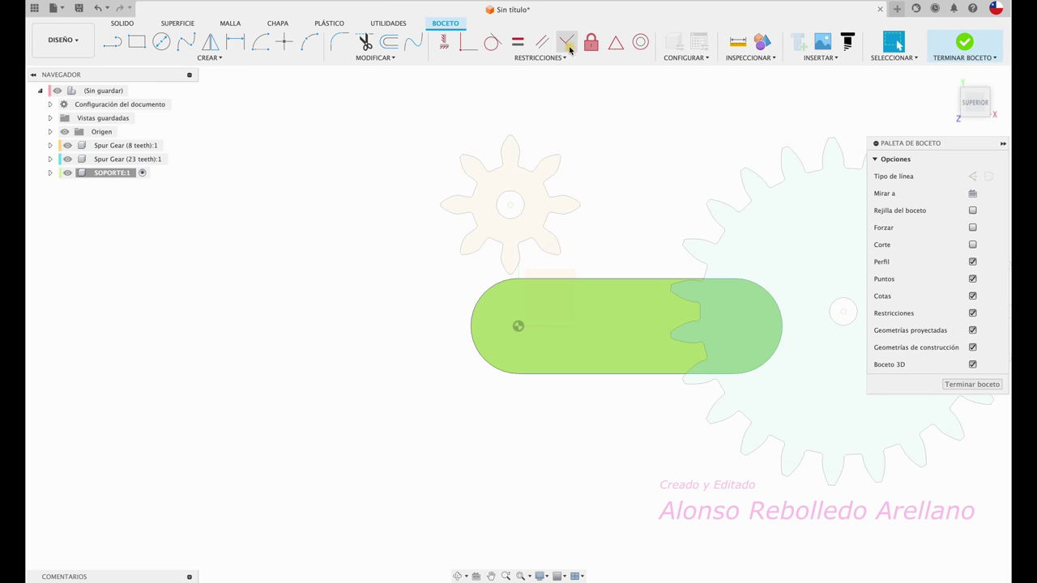
# Measure the small gear's bore diameter
pyautogui.click(738, 42)
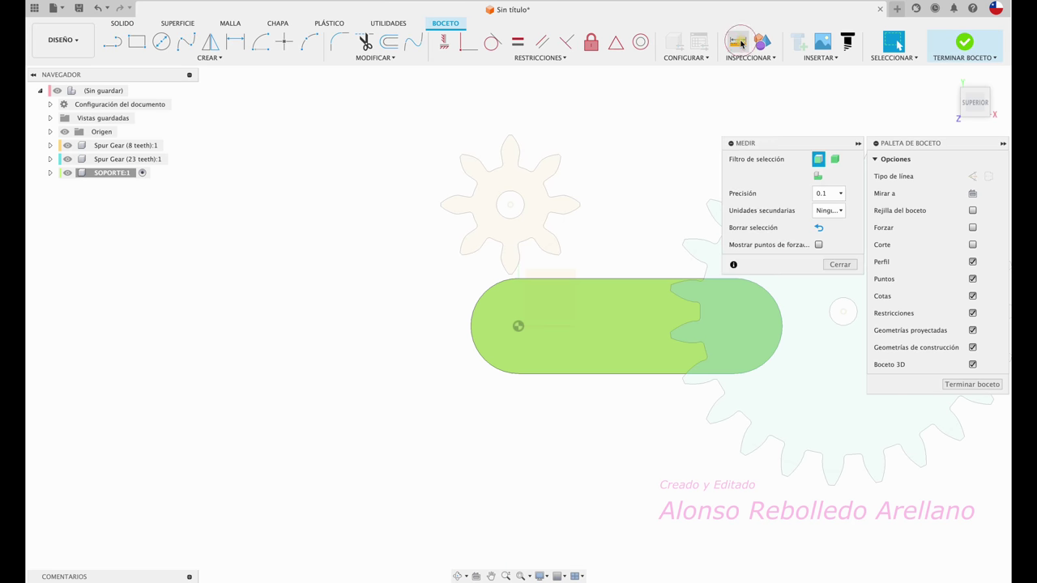
pyautogui.click(523, 214)
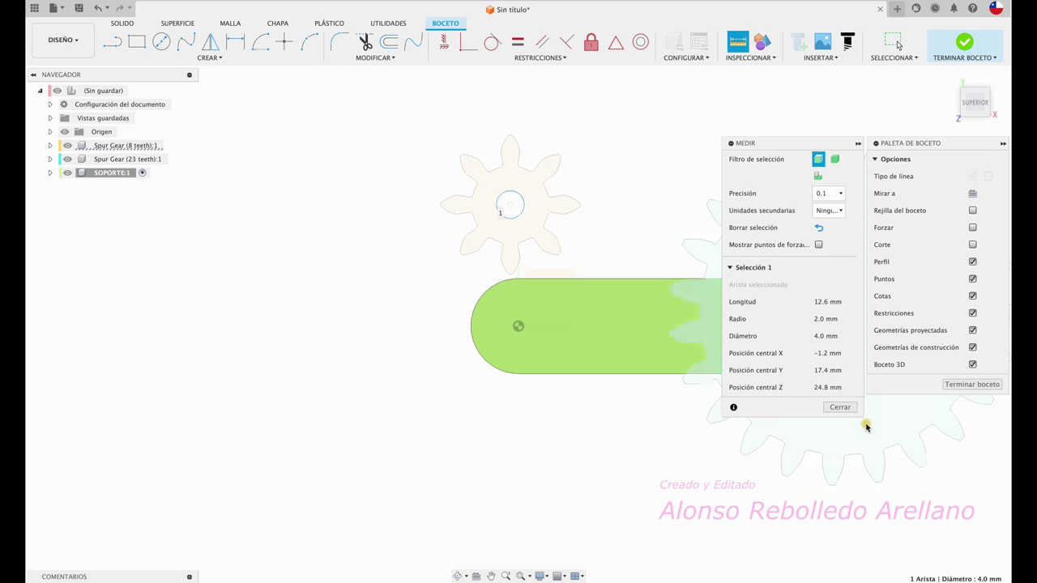
pyautogui.click(840, 406)
pyautogui.moveTo(641, 377); pyautogui.dragTo(601, 384, button='middle')
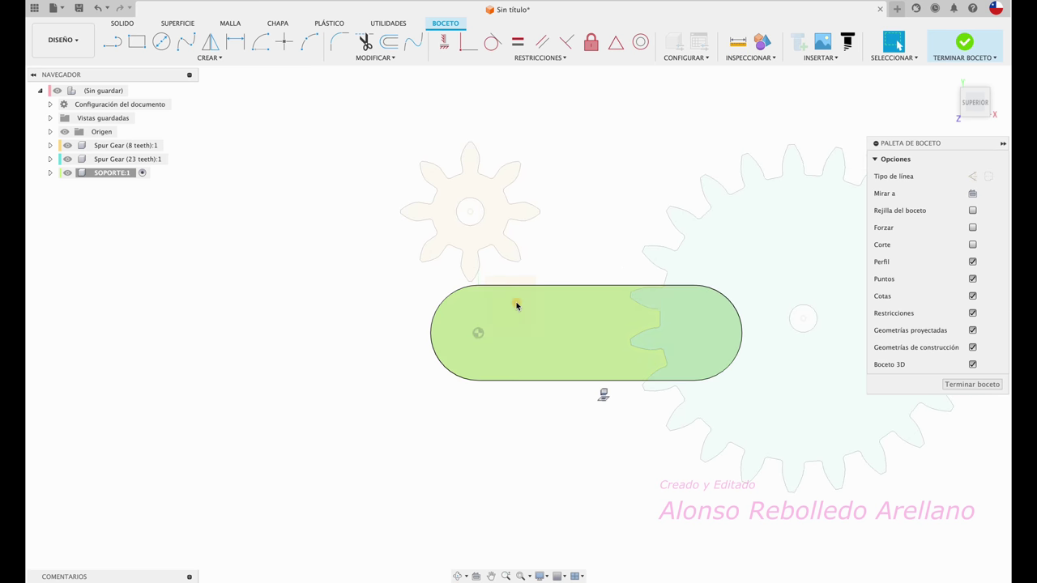
# Draw Ø4 mm circles at the left and right slot arc centres, then begin an extrusion
pyautogui.click(161, 41)
pyautogui.click(478, 333)
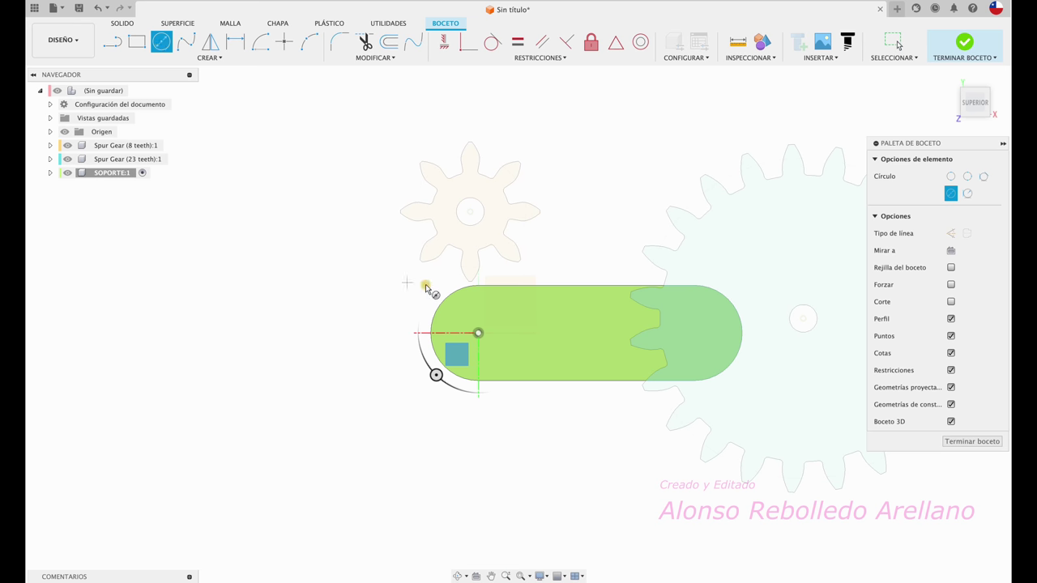
pyautogui.write('4')
pyautogui.press('Return')
pyautogui.press('Escape')
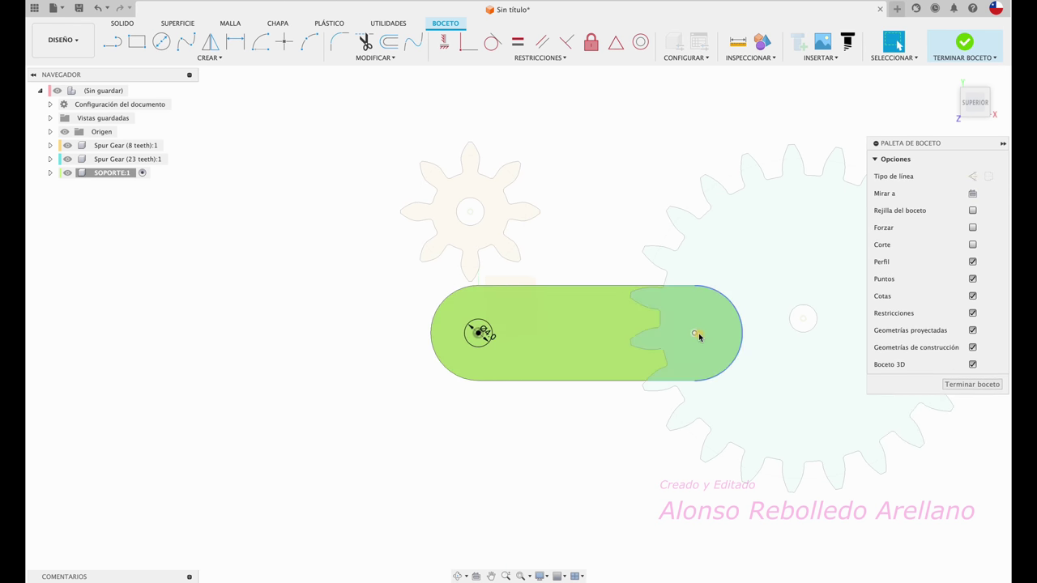
pyautogui.press('c')
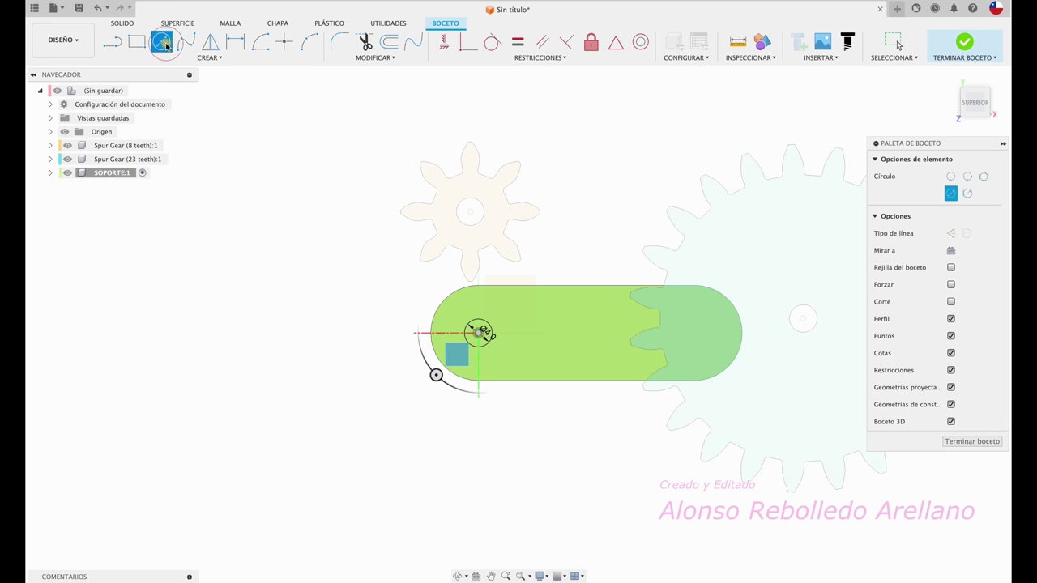
pyautogui.click(694, 333)
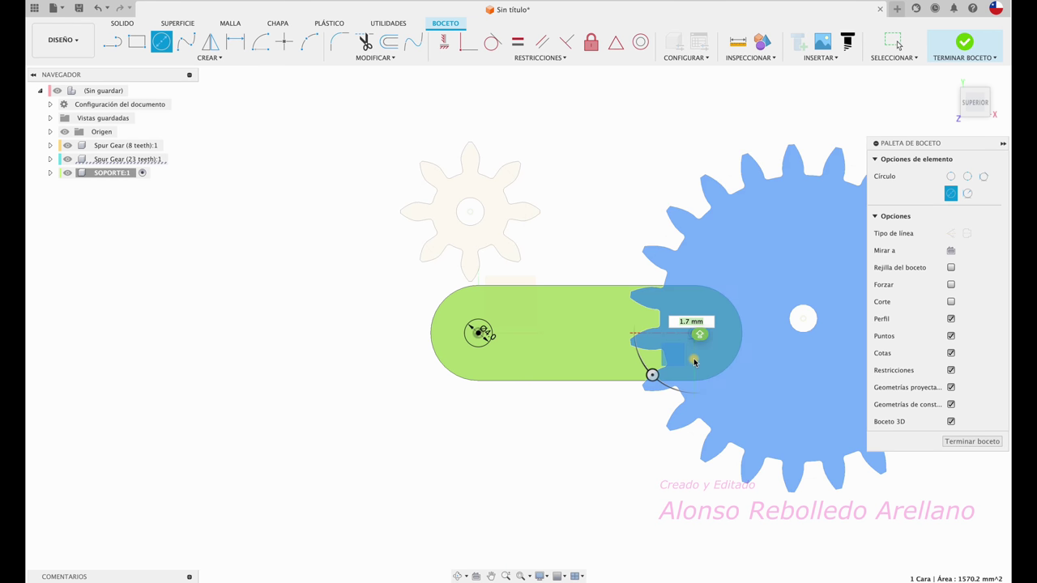
pyautogui.write('4')
pyautogui.press('Return')
pyautogui.press('Escape')
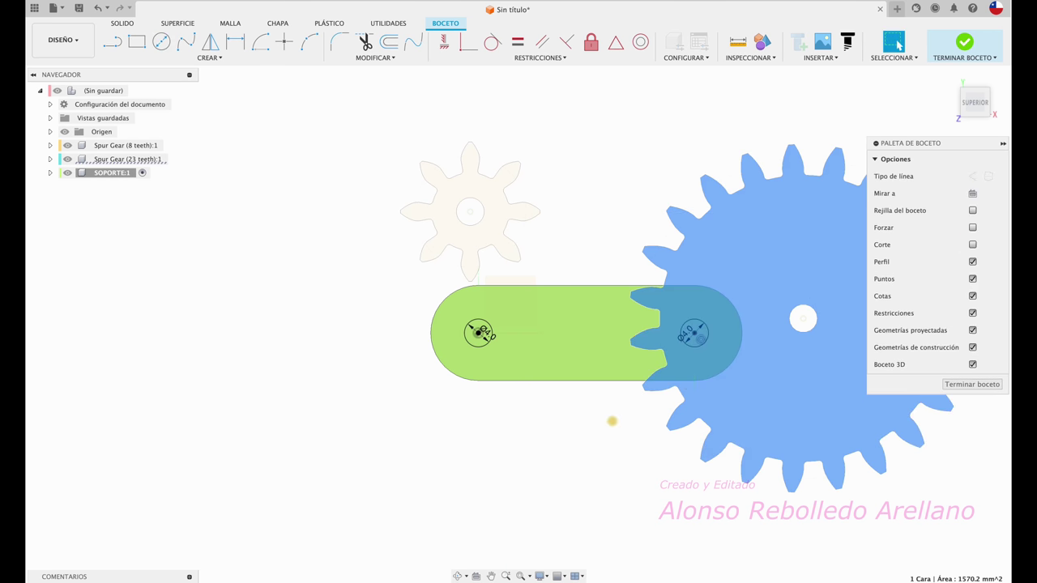
pyautogui.keyDown('shift'); pyautogui.moveTo(608, 420); pyautogui.dragTo(337, 95, button='middle'); pyautogui.keyUp('shift')
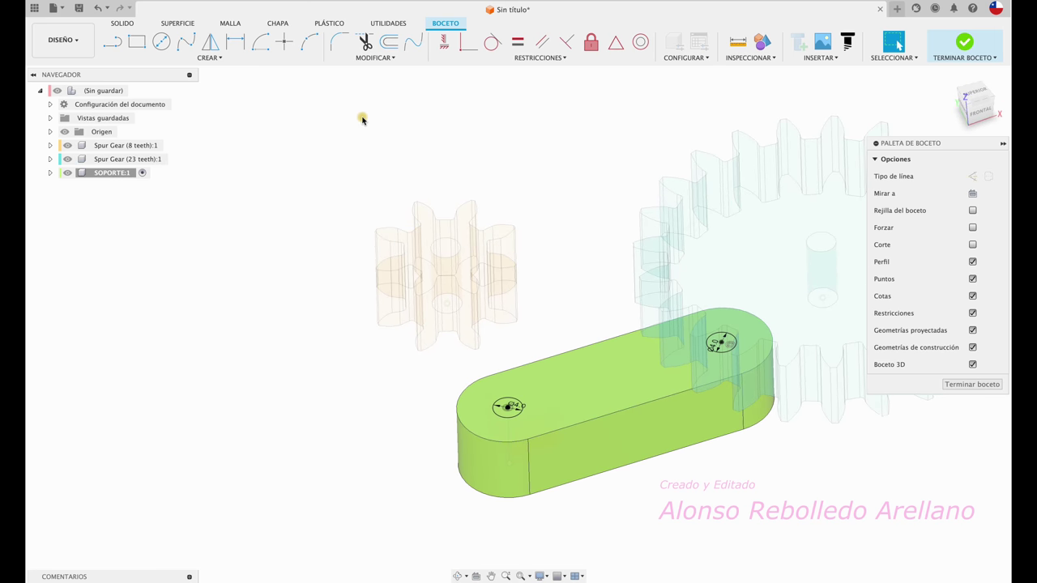
pyautogui.press('e')
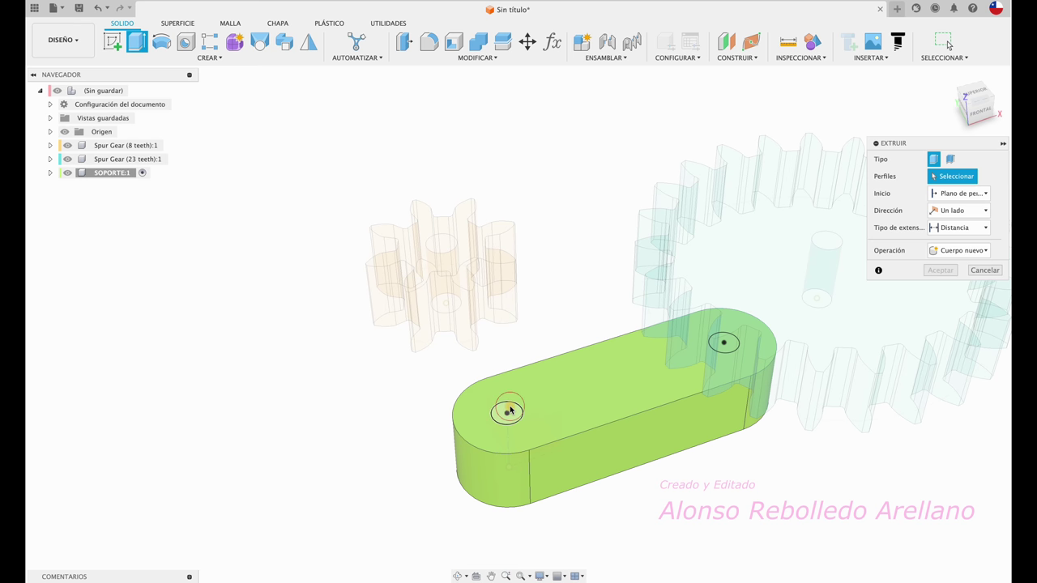
# Hide the 23-tooth gear and extrude both Ø4 circles 12 mm as pins joined to SOPORTE
pyautogui.click(509, 412)
pyautogui.moveTo(693, 364)
pyautogui.keyDown('shift'); pyautogui.mouseDown(button='middle')
pyautogui.moveTo(713, 359)
pyautogui.moveTo(672, 363)
pyautogui.moveTo(695, 301)
pyautogui.mouseUp(button='middle'); pyautogui.keyUp('shift')
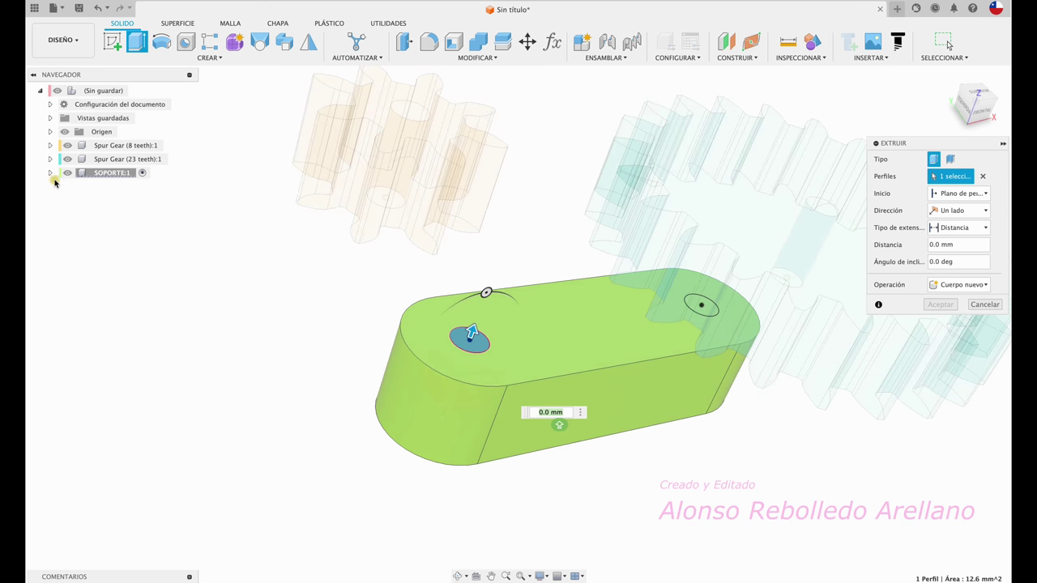
pyautogui.click(68, 159)
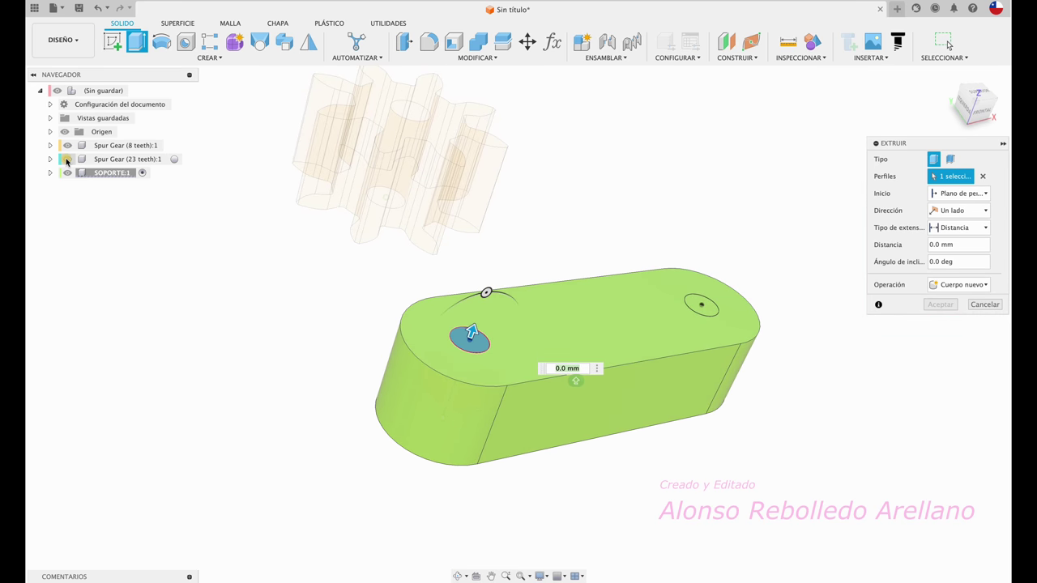
pyautogui.click(700, 301)
pyautogui.moveTo(700, 301); pyautogui.dragTo(743, 207)
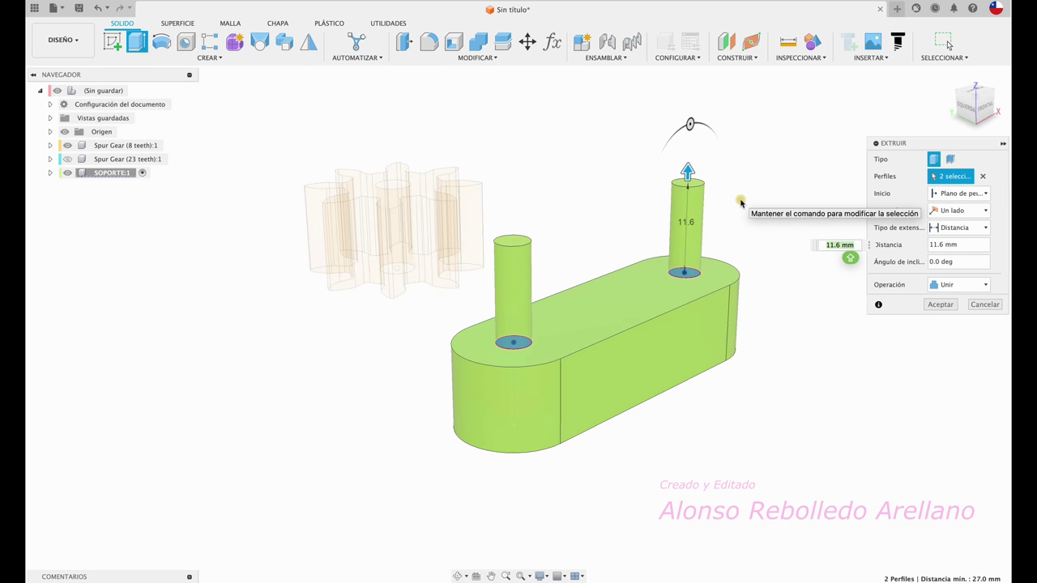
pyautogui.write('2')
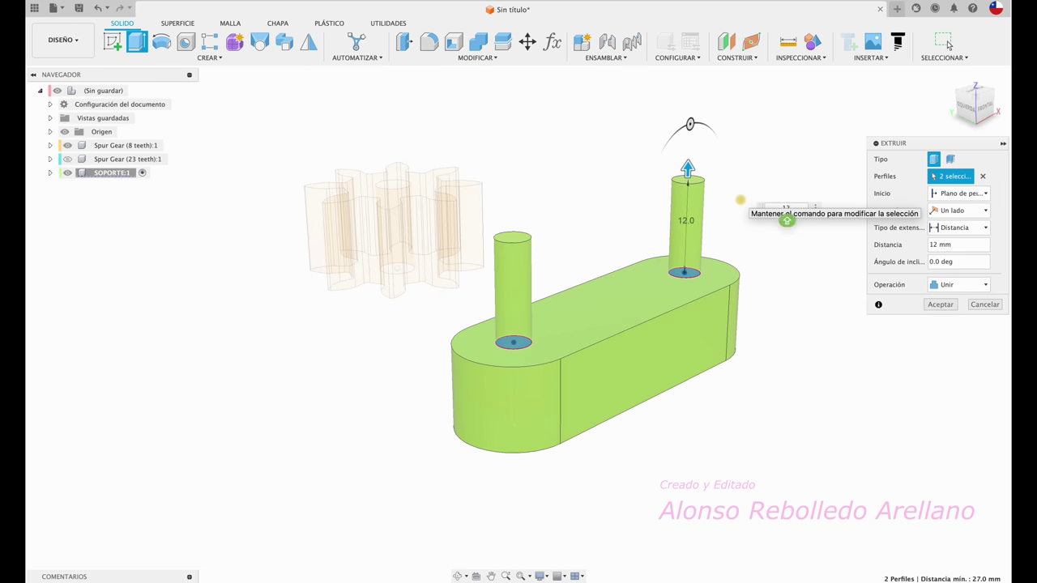
pyautogui.click(941, 305)
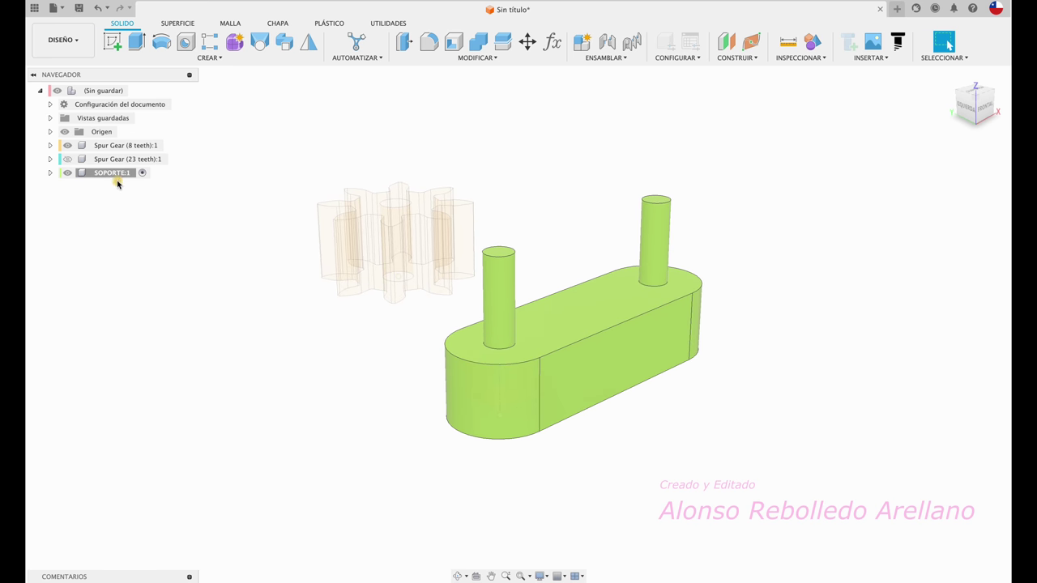
# Show the 23-tooth gear again, make SOPORTE:1 Fijo, and activate the top-level assembly
pyautogui.click(69, 159)
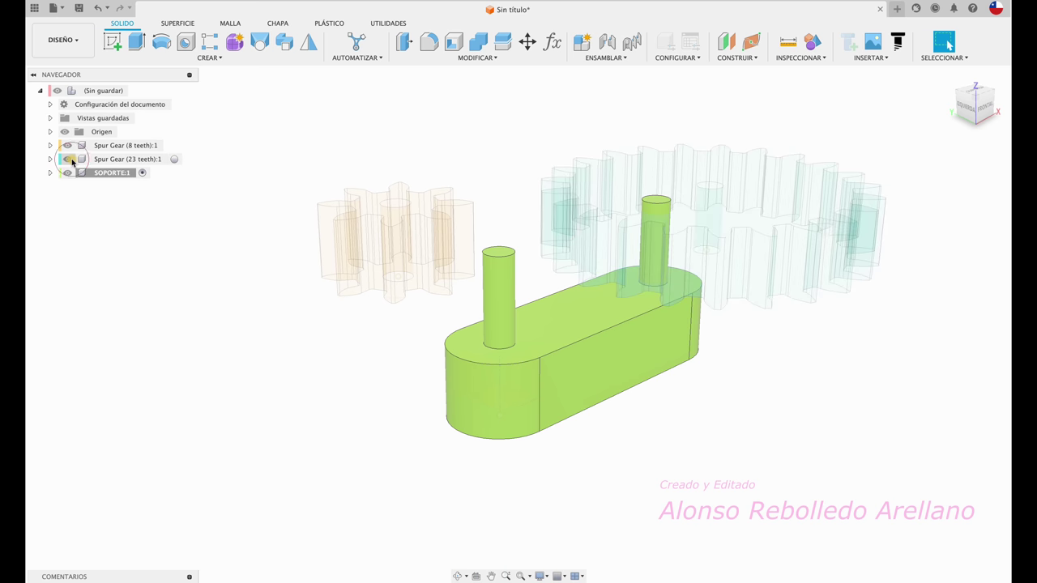
pyautogui.rightClick(120, 174)
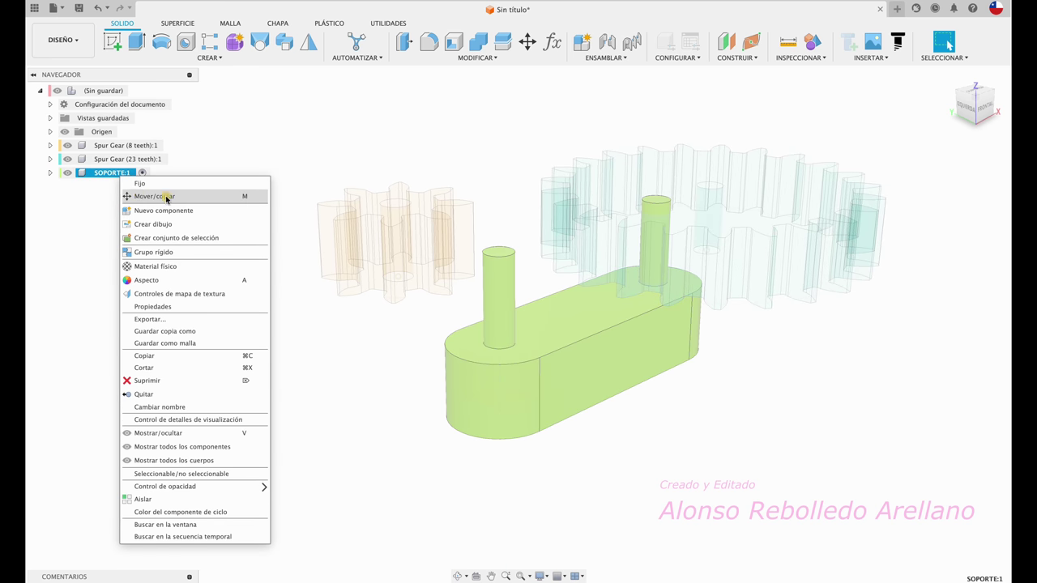
pyautogui.click(146, 184)
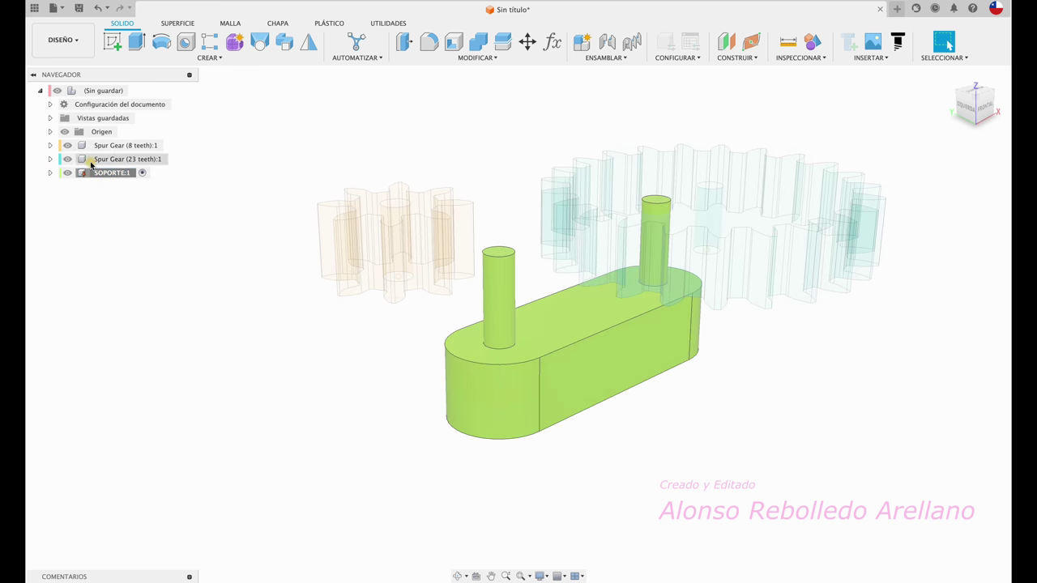
pyautogui.click(138, 91)
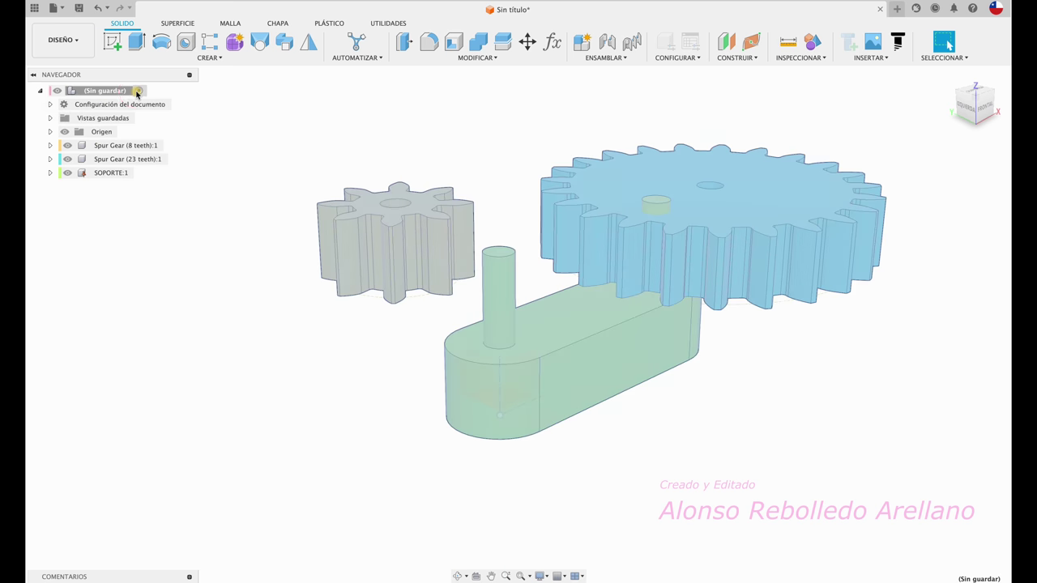
pyautogui.moveTo(259, 132)
pyautogui.keyDown('shift'); pyautogui.mouseDown(button='middle')
pyautogui.moveTo(354, 161)
pyautogui.moveTo(370, 279)
pyautogui.moveTo(407, 195)
pyautogui.mouseUp(button='middle'); pyautogui.keyUp('shift')
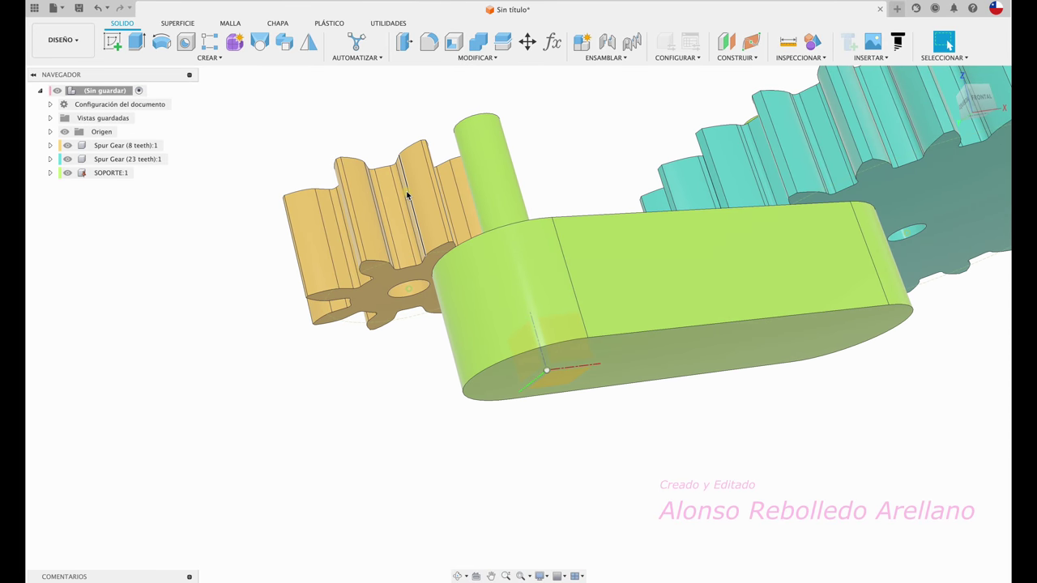
pyautogui.press('j')
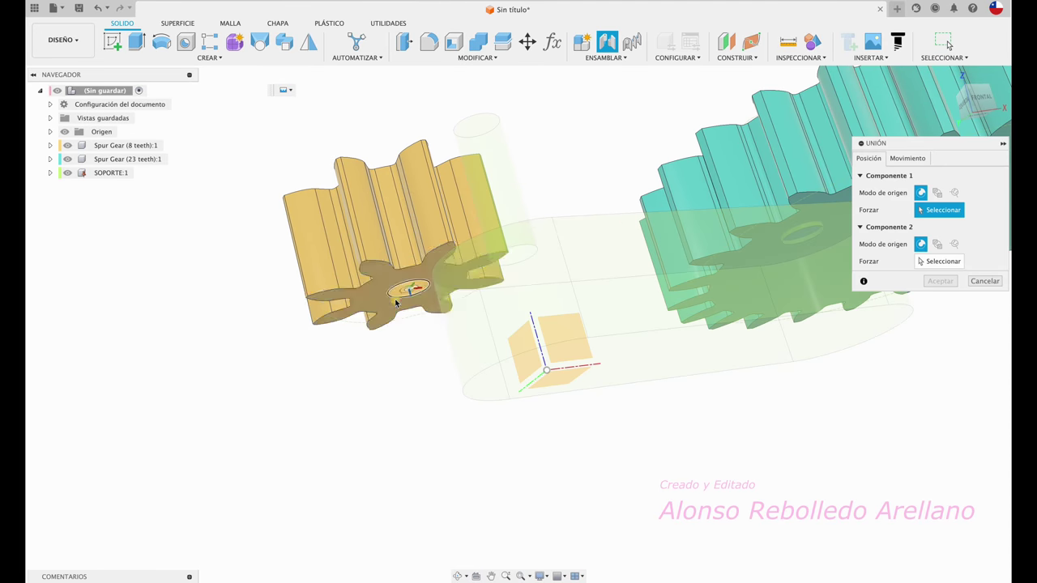
# Joint the 8-tooth gear's centre to SOPORTE's left pin with a -1 mm Z offset
pyautogui.click(397, 301)
pyautogui.keyDown('shift'); pyautogui.moveTo(397, 300); pyautogui.dragTo(520, 216, button='middle'); pyautogui.keyUp('shift')
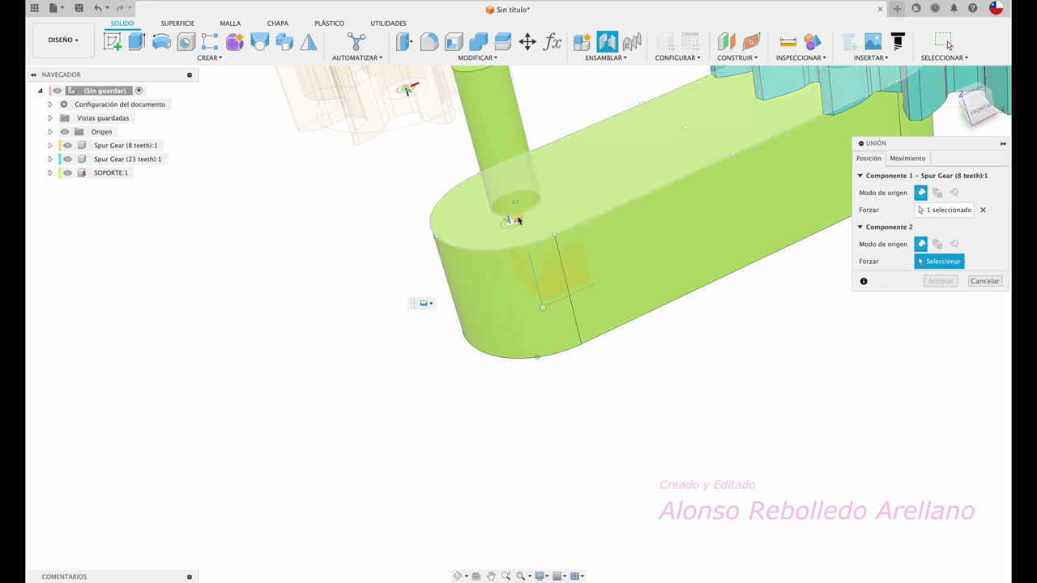
pyautogui.click(520, 216)
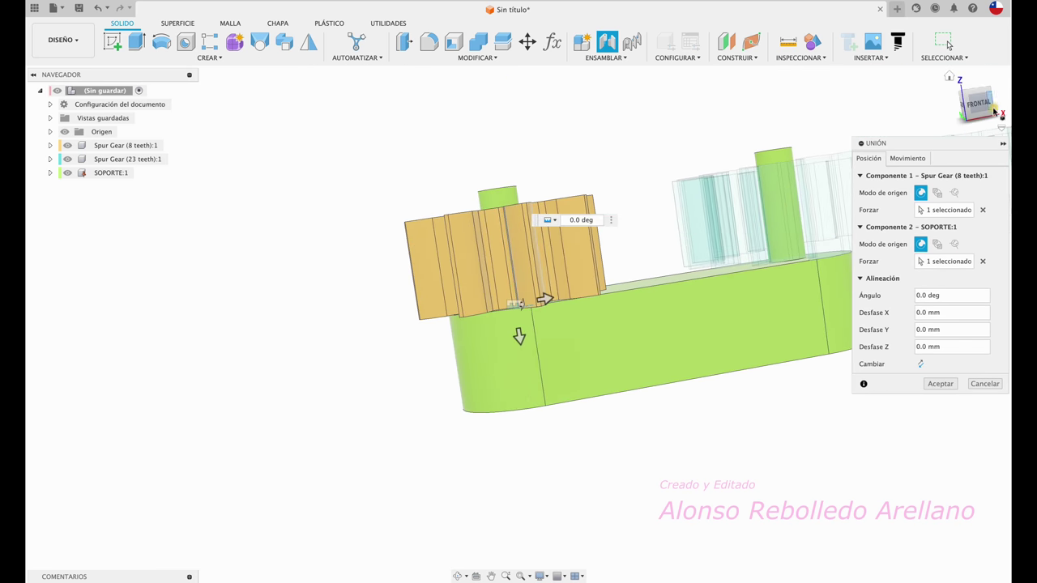
pyautogui.click(970, 106)
pyautogui.moveTo(474, 327); pyautogui.dragTo(475, 320)
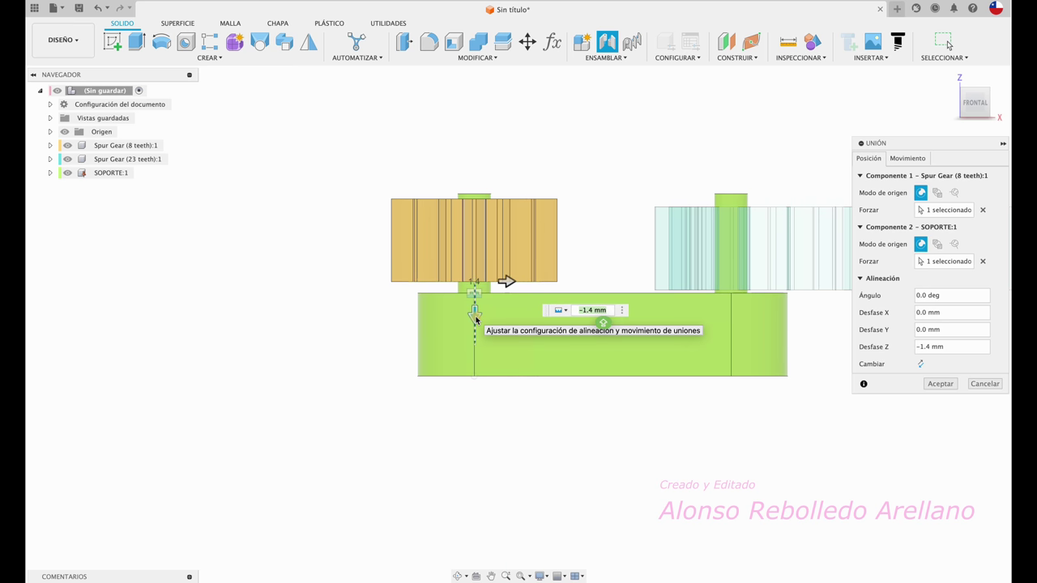
pyautogui.write('-1')
pyautogui.press('Return')
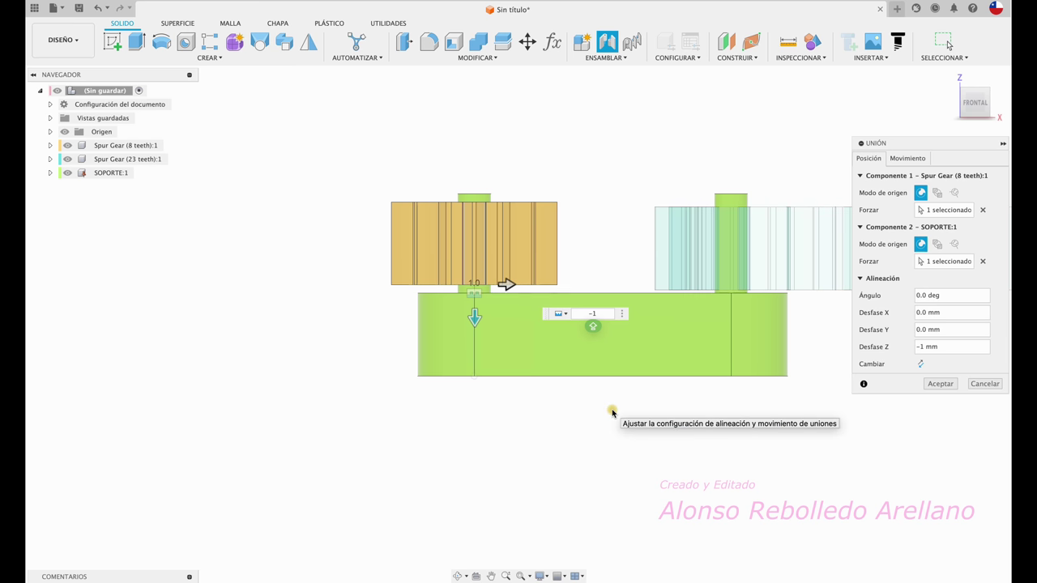
pyautogui.click(941, 384)
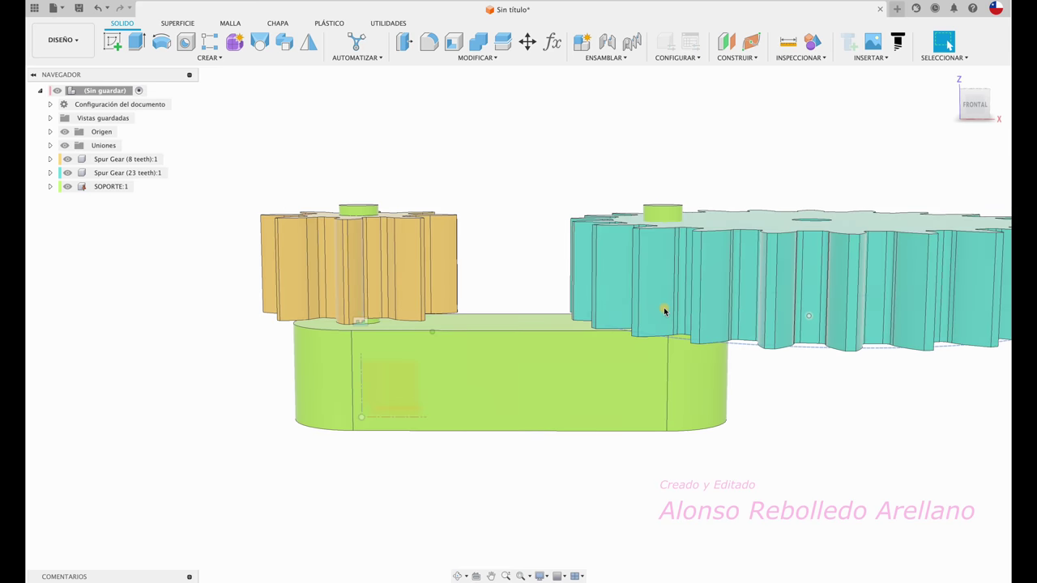
# Joint the 23-tooth gear's centre to SOPORTE's right pin with Desfase Z of -1 mm
pyautogui.press('j')
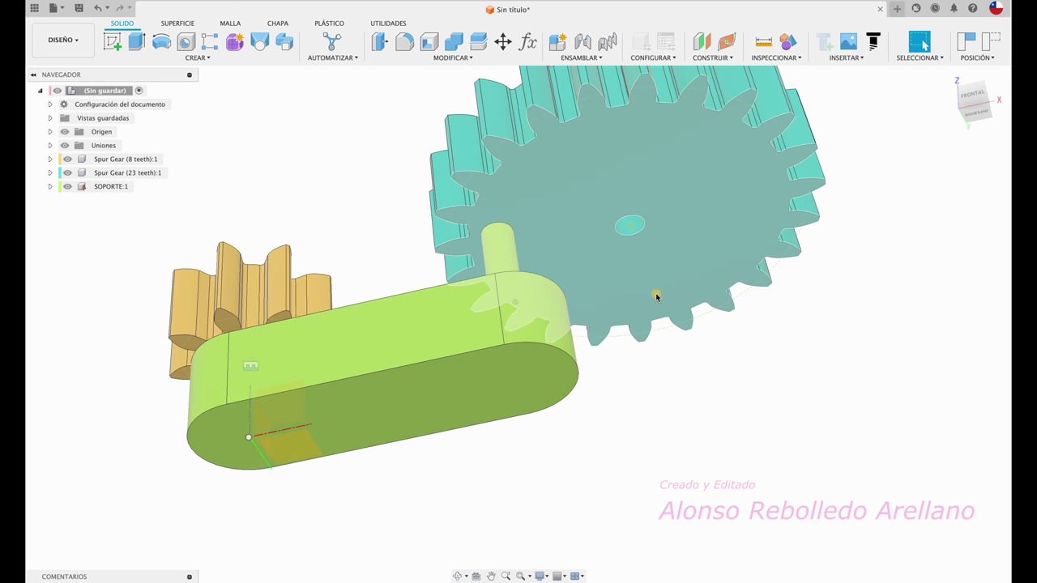
pyautogui.click(630, 224)
pyautogui.click(500, 397)
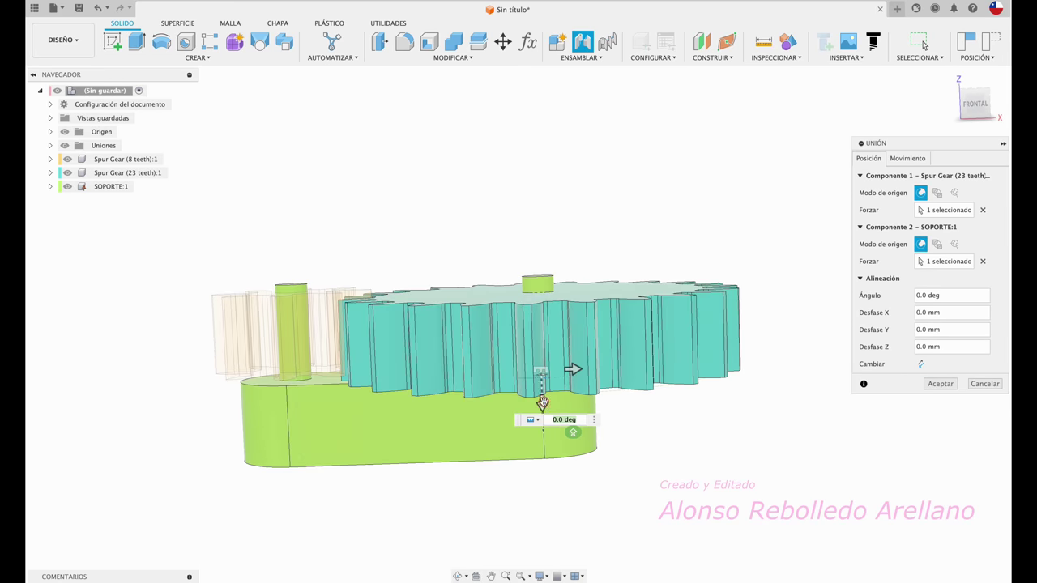
pyautogui.moveTo(540, 371); pyautogui.dragTo(544, 387)
pyautogui.write('-1')
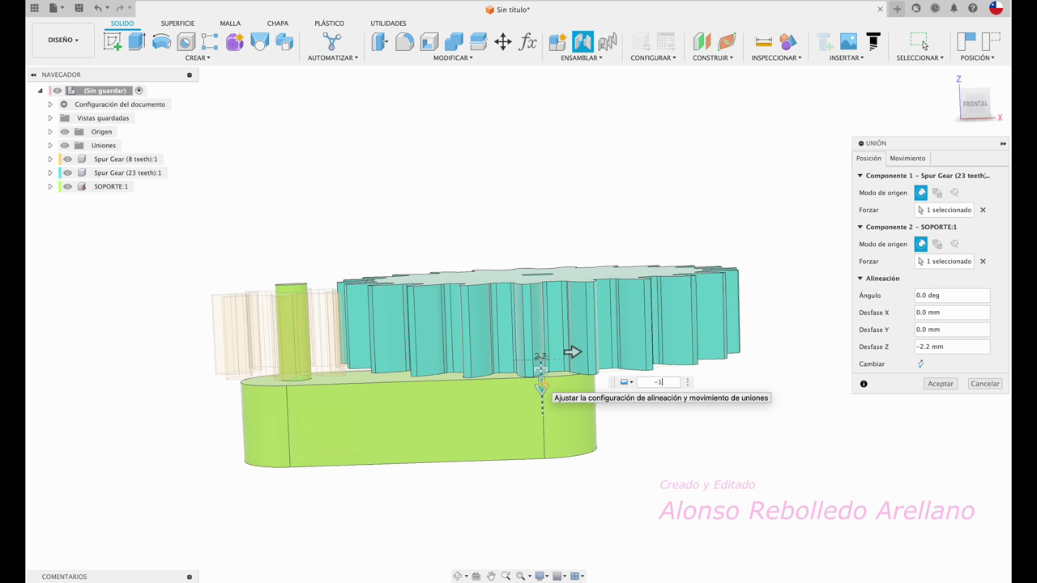
pyautogui.press('Return')
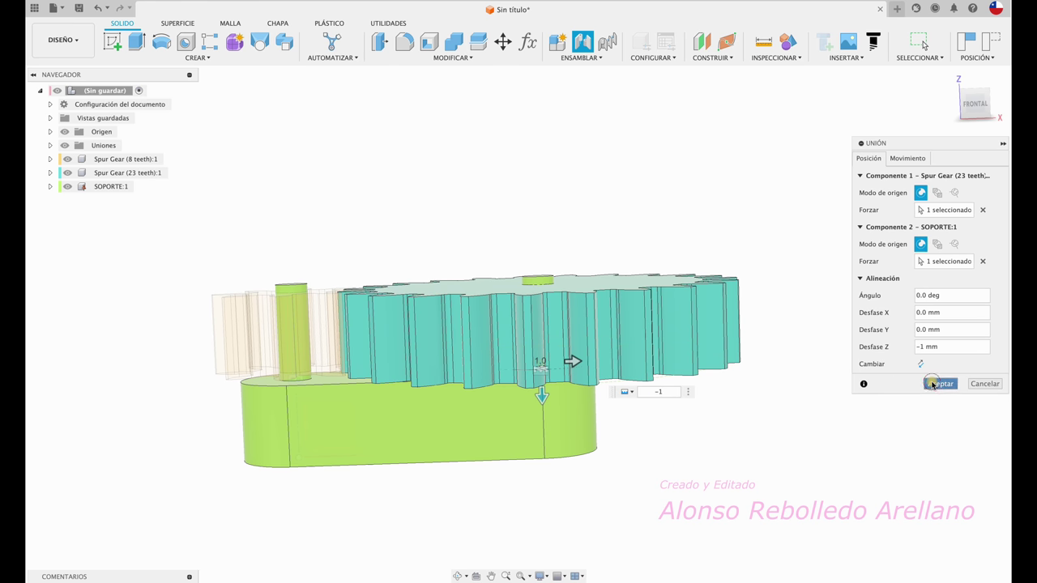
pyautogui.click(940, 384)
pyautogui.moveTo(963, 104); pyautogui.dragTo(978, 95)
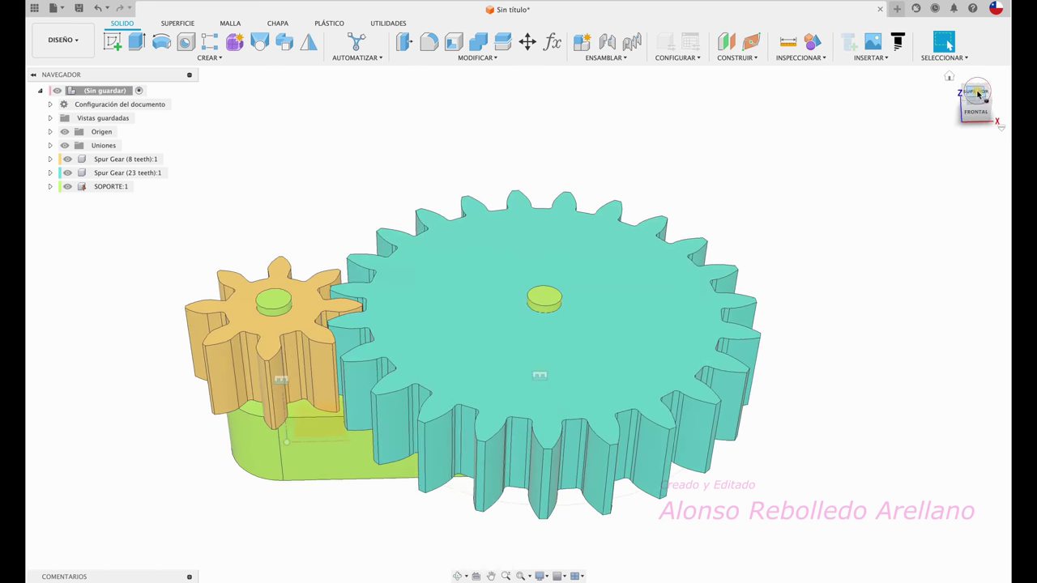
pyautogui.click(977, 95)
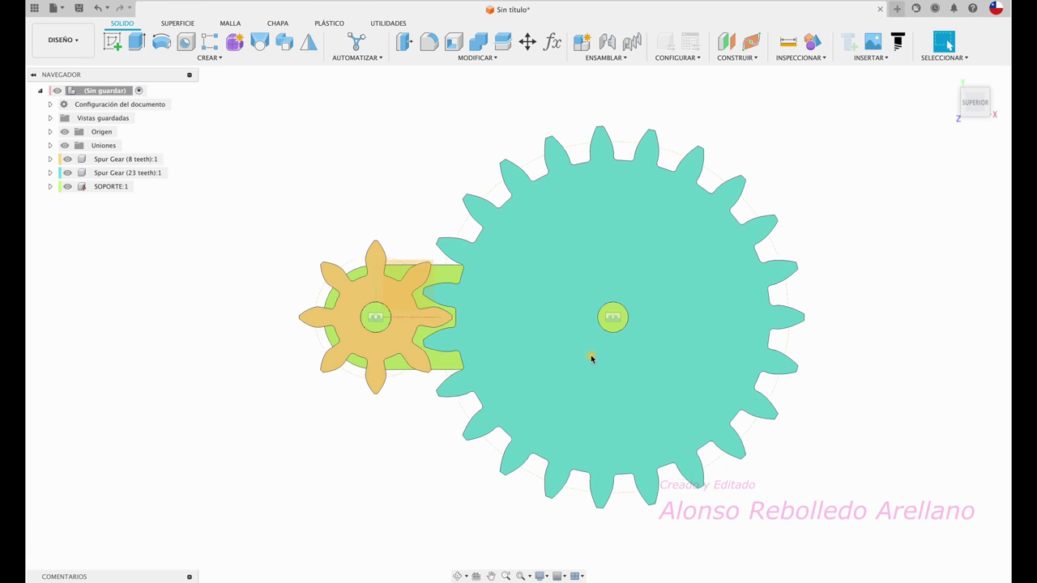
pyautogui.scroll(3, 429, 396)
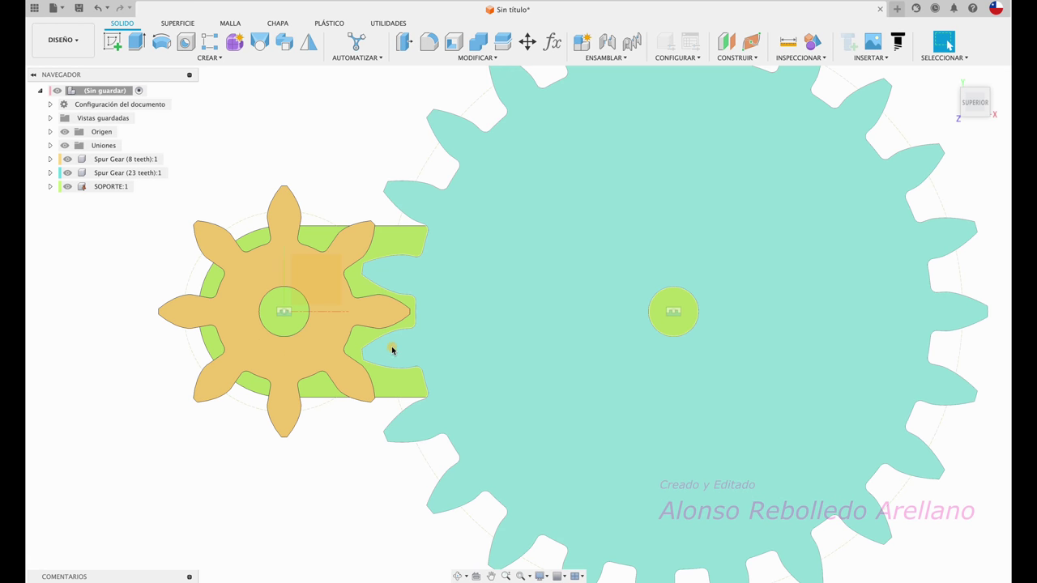
pyautogui.moveTo(392, 349); pyautogui.dragTo(430, 323, button='middle')
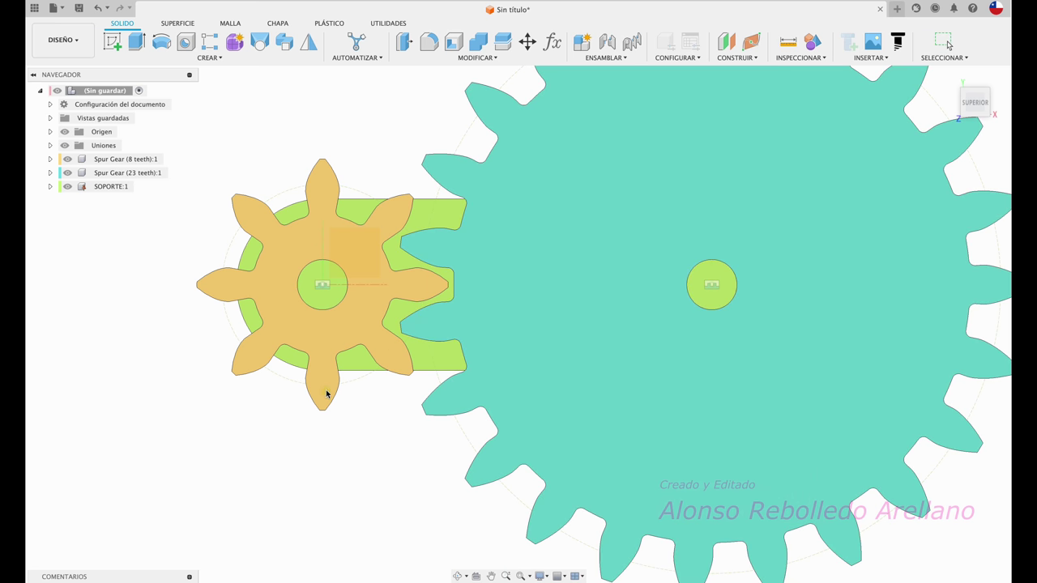
pyautogui.moveTo(338, 346)
pyautogui.keyDown('shift'); pyautogui.mouseDown(button='middle')
pyautogui.moveTo(352, 359)
pyautogui.moveTo(333, 307)
pyautogui.mouseUp(button='middle'); pyautogui.keyUp('shift')
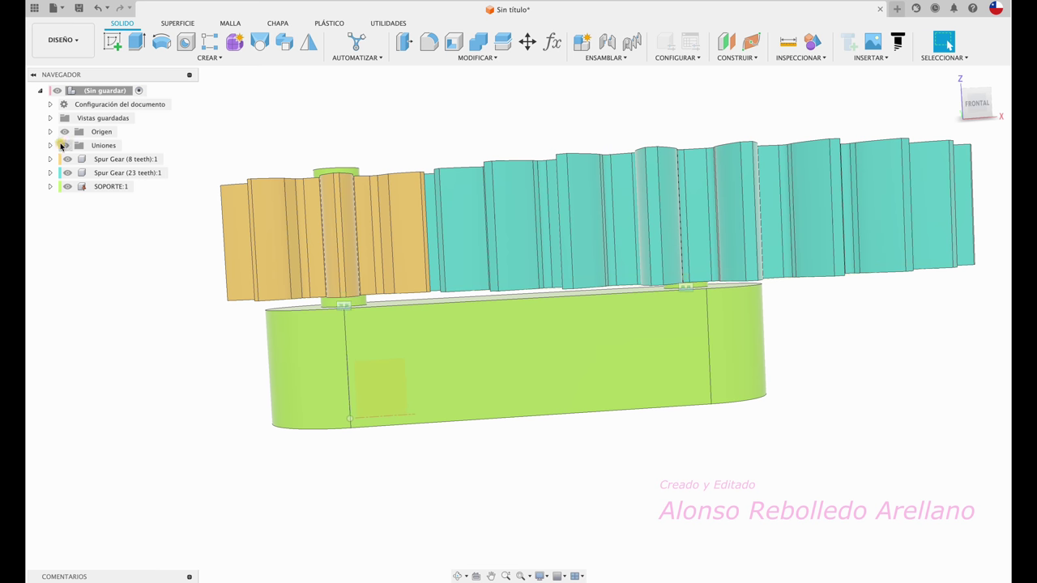
pyautogui.click(50, 145)
# Change Rígida 1's motion type to Revolución so the 8-tooth gear can spin
pyautogui.click(114, 159)
pyautogui.rightClick(120, 161)
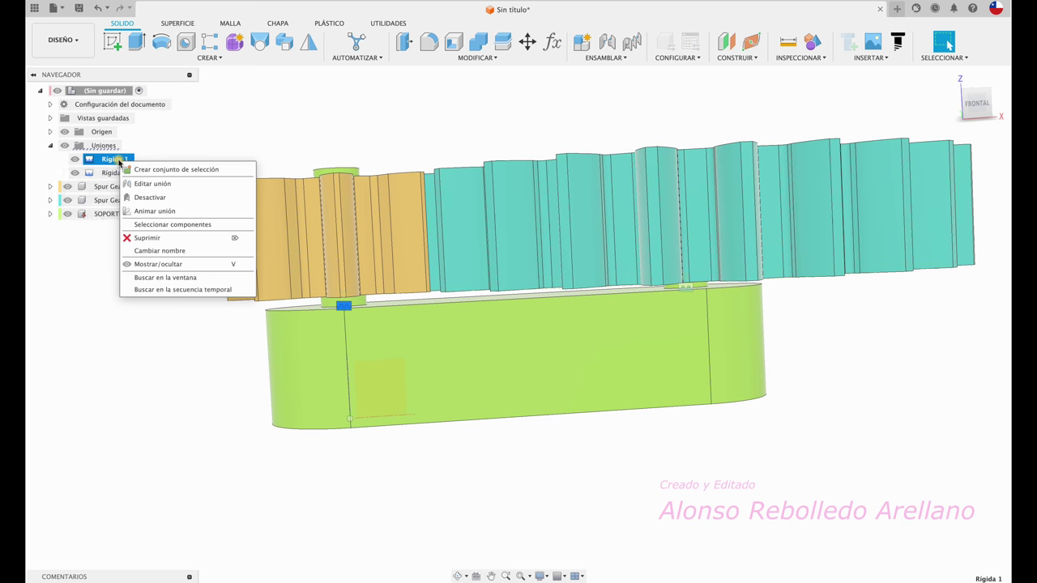
pyautogui.click(136, 185)
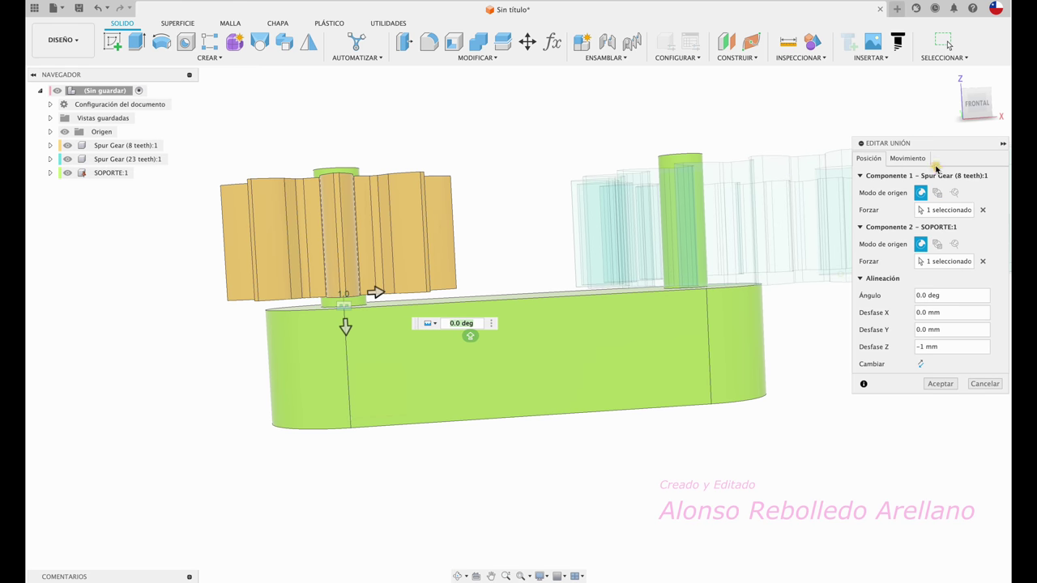
pyautogui.click(907, 158)
pyautogui.click(970, 176)
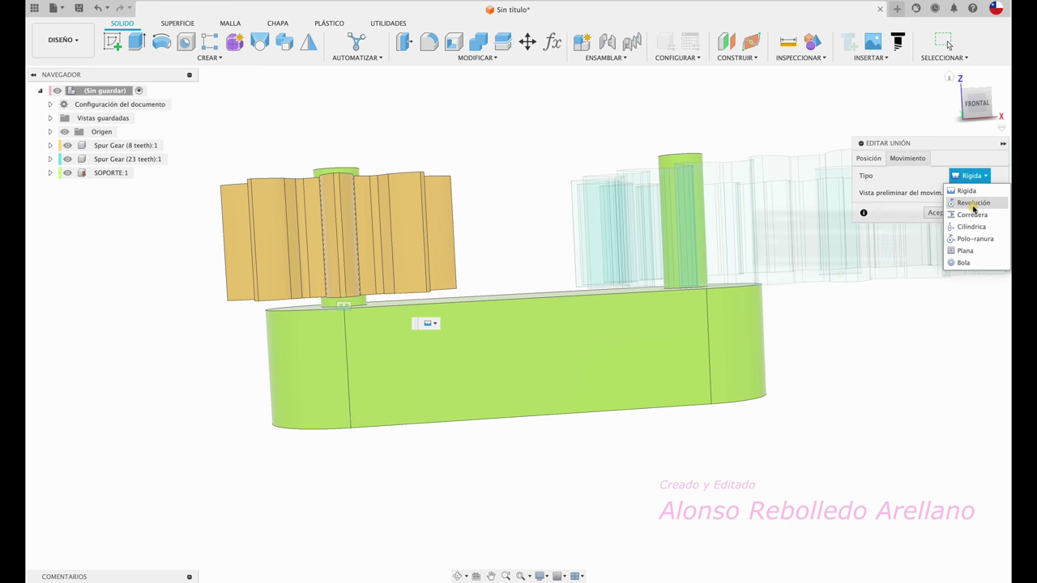
pyautogui.click(973, 203)
pyautogui.click(941, 299)
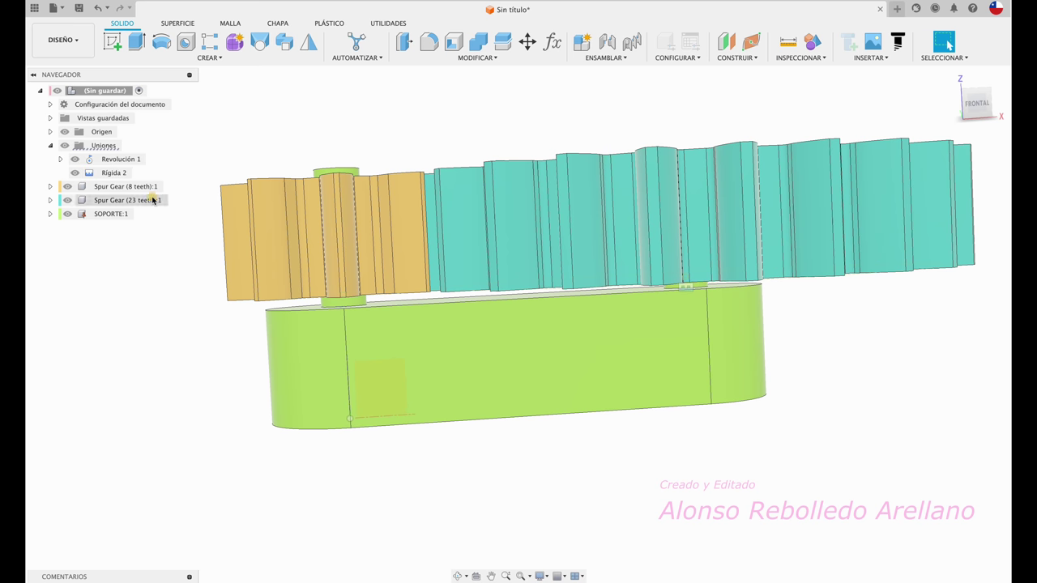
# Change Rígida 2's motion type to Revolución so the 23-tooth gear can spin
pyautogui.rightClick(117, 174)
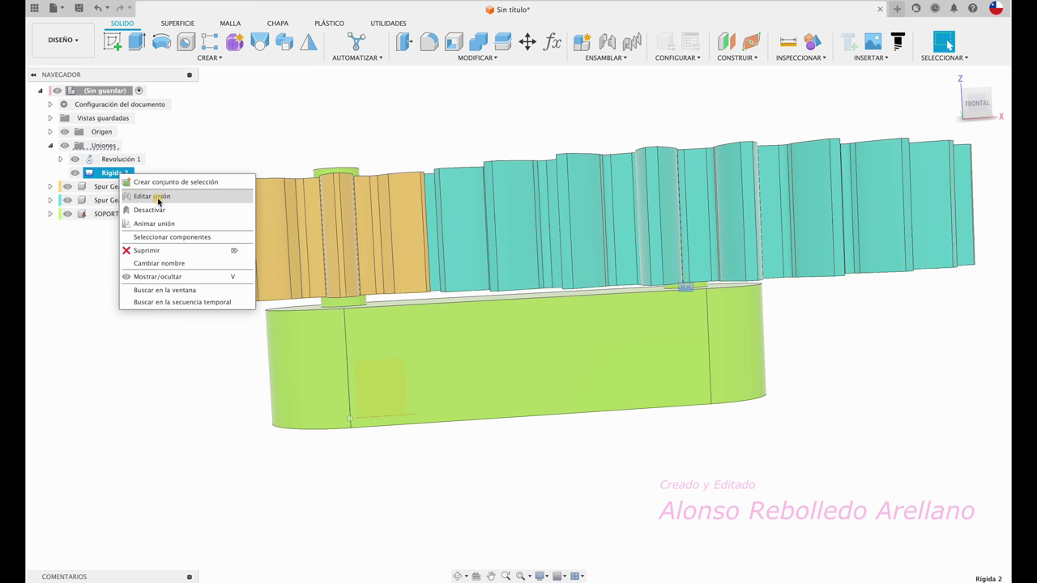
pyautogui.click(161, 199)
pyautogui.click(907, 158)
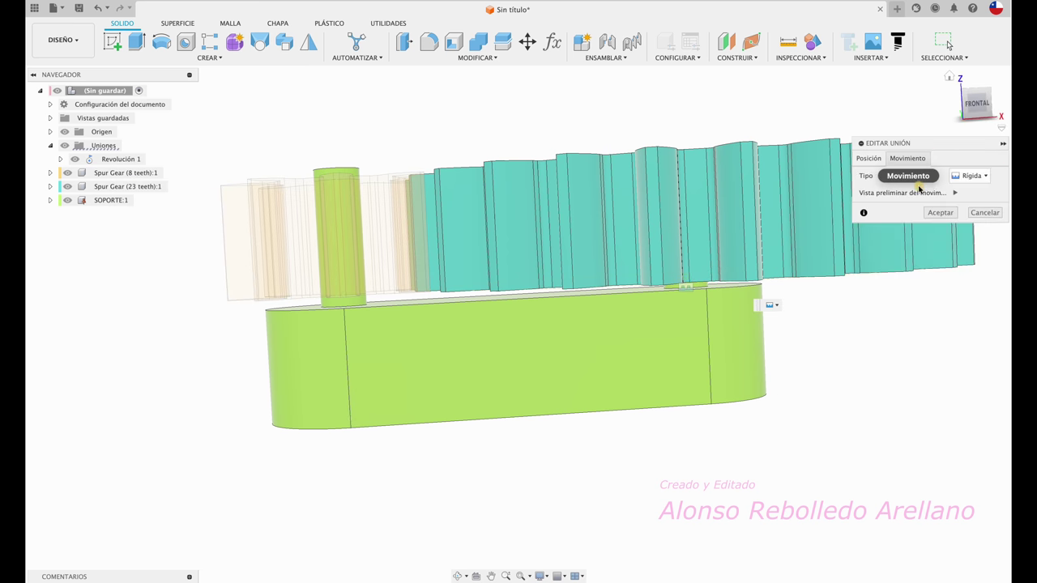
pyautogui.click(976, 176)
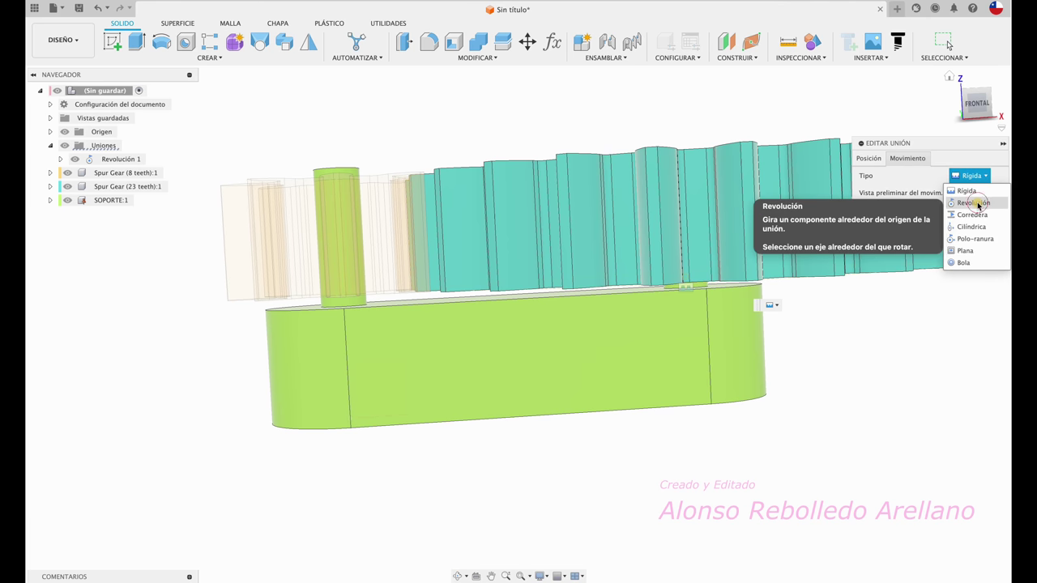
pyautogui.click(970, 201)
pyautogui.click(939, 298)
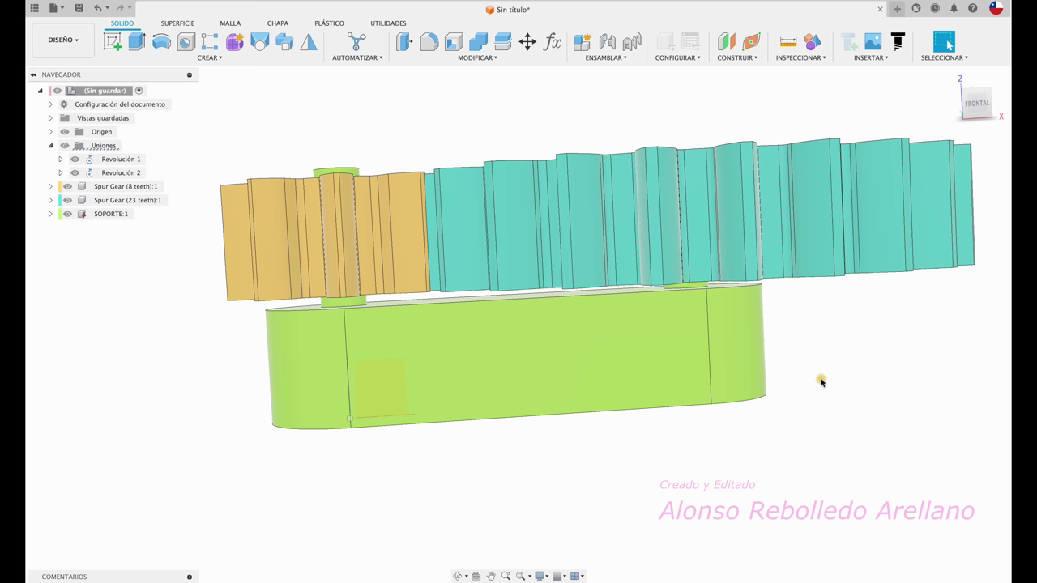
pyautogui.click(978, 99)
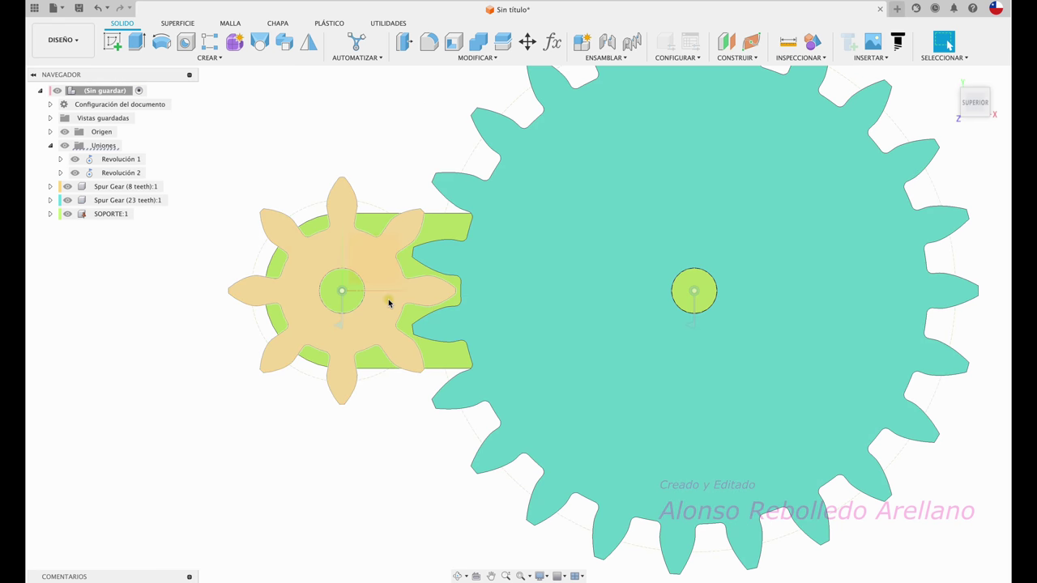
# Rotate the 8-tooth gear about 44° by hand and nudge the 23-tooth gear to test their joints
pyautogui.moveTo(389, 300); pyautogui.dragTo(389, 330)
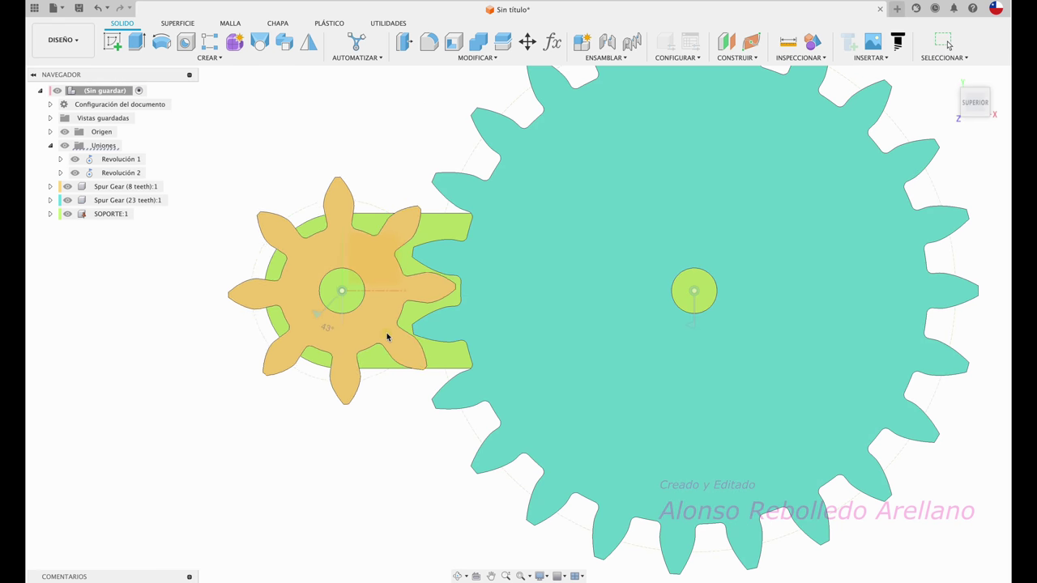
pyautogui.scroll(5, 387, 337)
pyautogui.moveTo(486, 287); pyautogui.dragTo(485, 312)
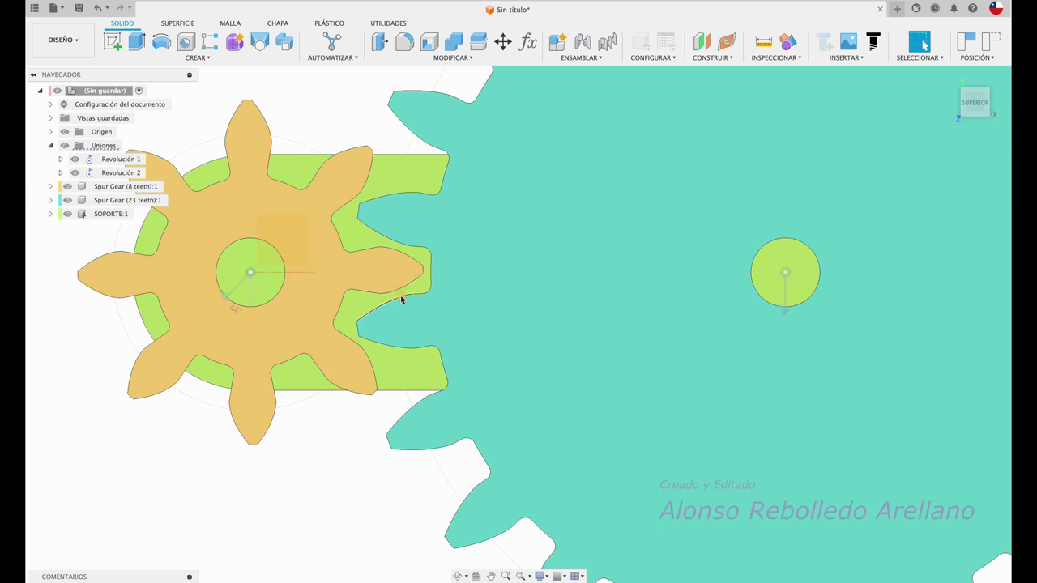
pyautogui.click(476, 240)
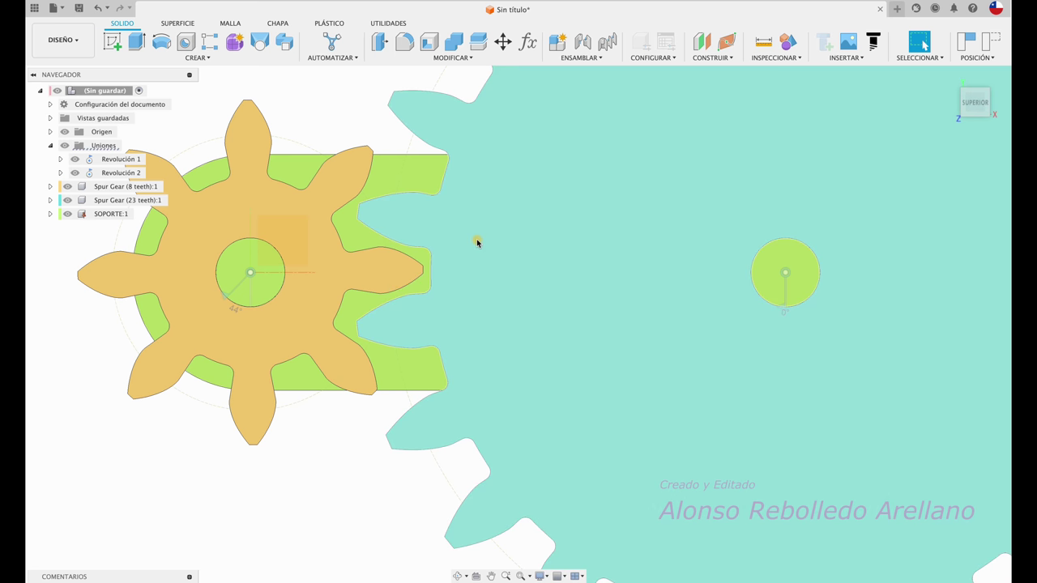
# Return Revolución 1 to its start position, resetting the 8-tooth gear's rotation
pyautogui.moveTo(476, 241); pyautogui.dragTo(472, 248)
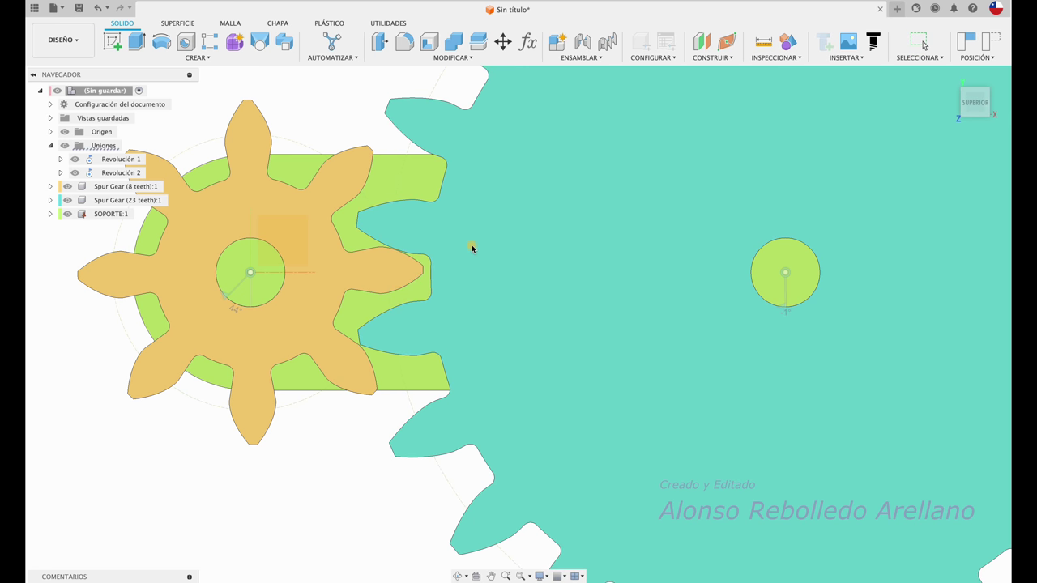
pyautogui.scroll(2, 473, 249)
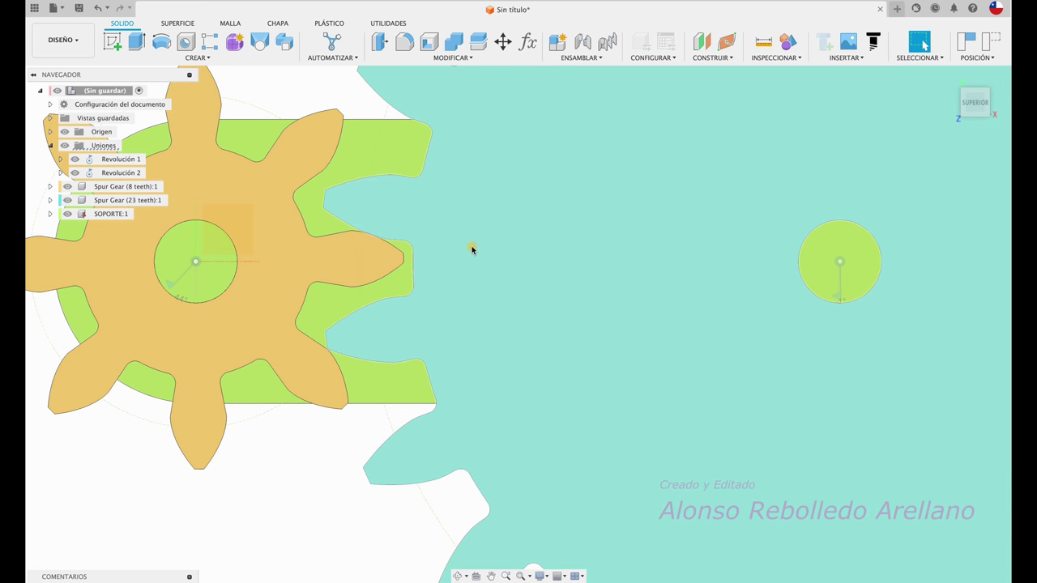
pyautogui.click(222, 262)
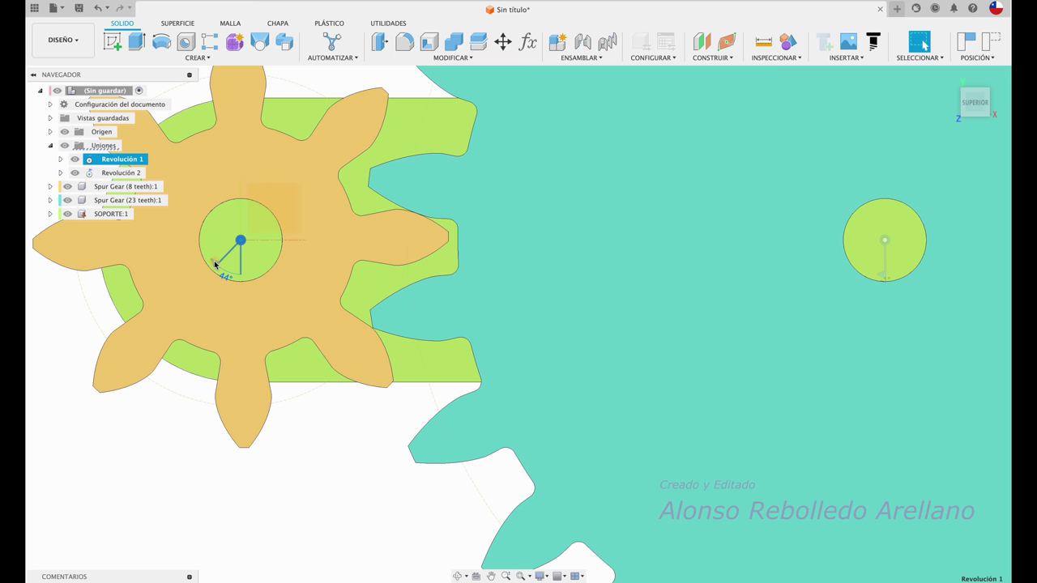
pyautogui.rightClick(214, 264)
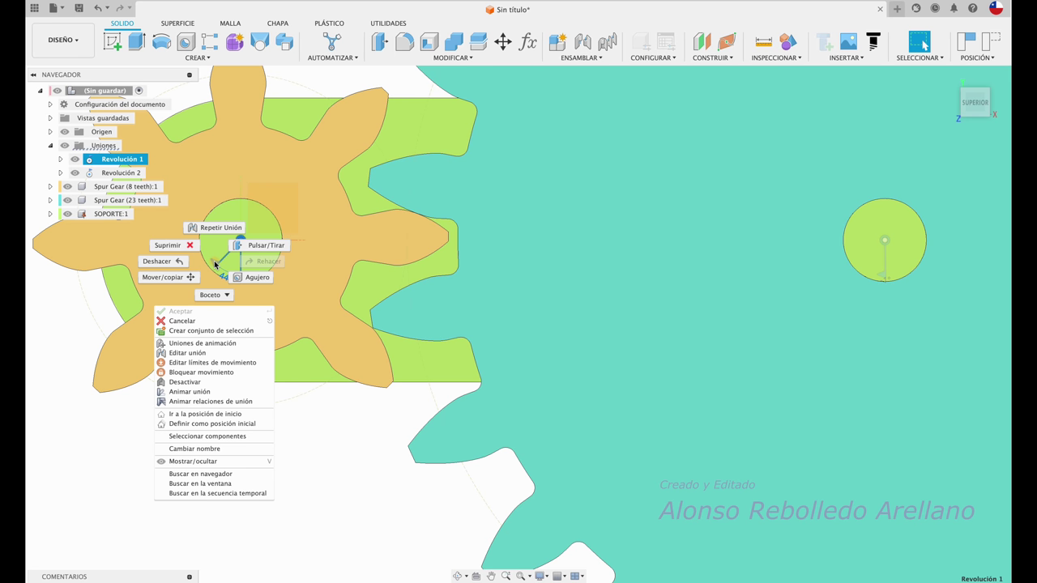
pyautogui.click(231, 414)
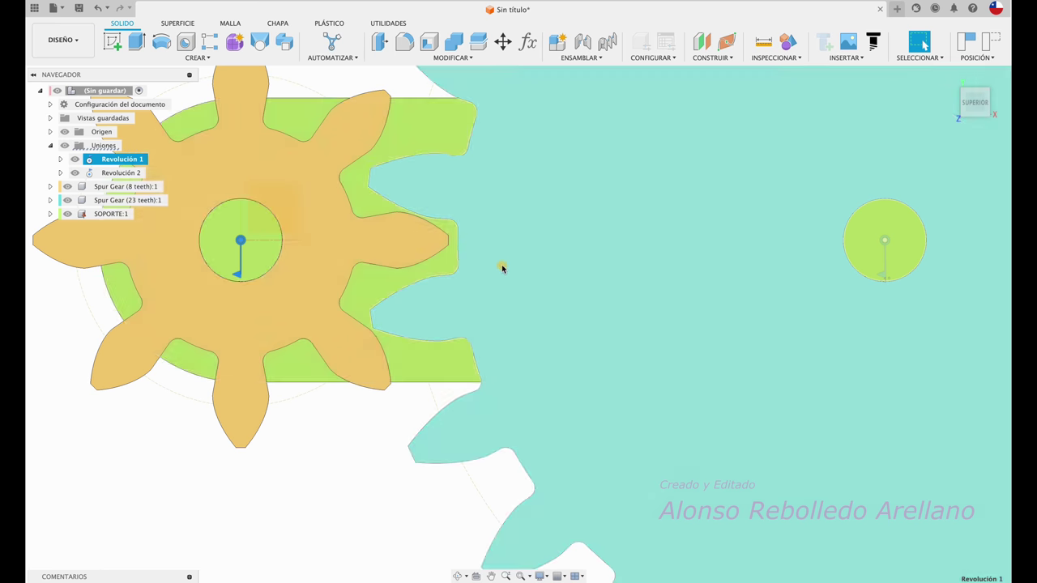
# Preview the 23-tooth gear spinning with Animar unión on Revolución 2, then stop it
pyautogui.moveTo(501, 268); pyautogui.dragTo(499, 269)
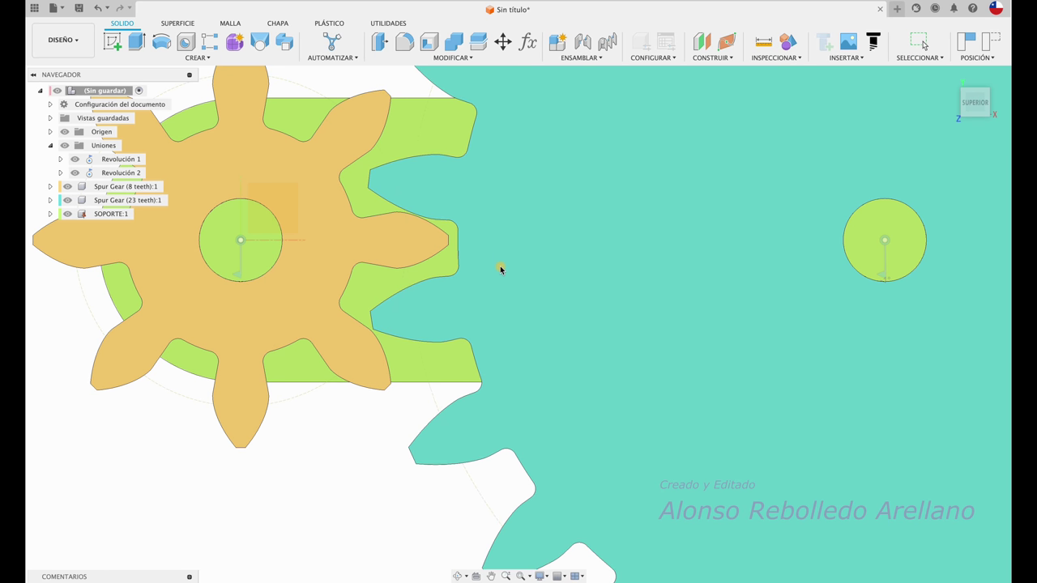
pyautogui.moveTo(500, 269); pyautogui.dragTo(499, 269)
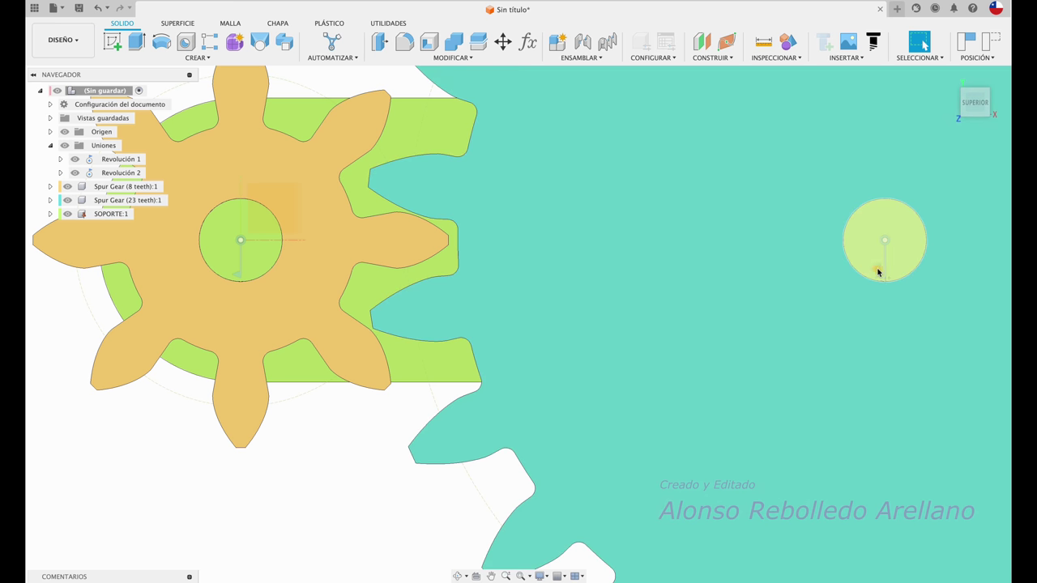
pyautogui.click(883, 276)
pyautogui.rightClick(882, 276)
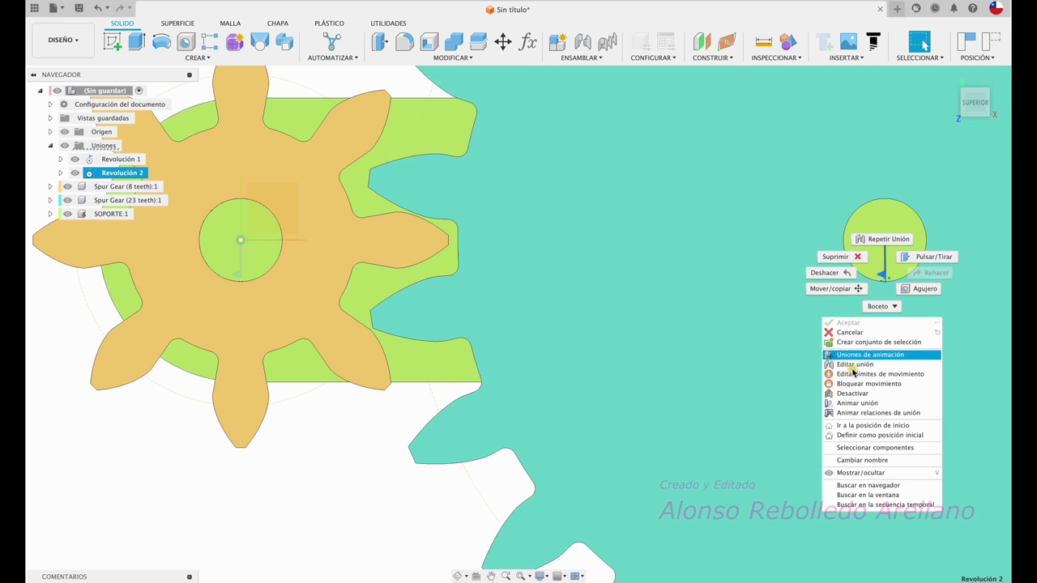
pyautogui.click(864, 427)
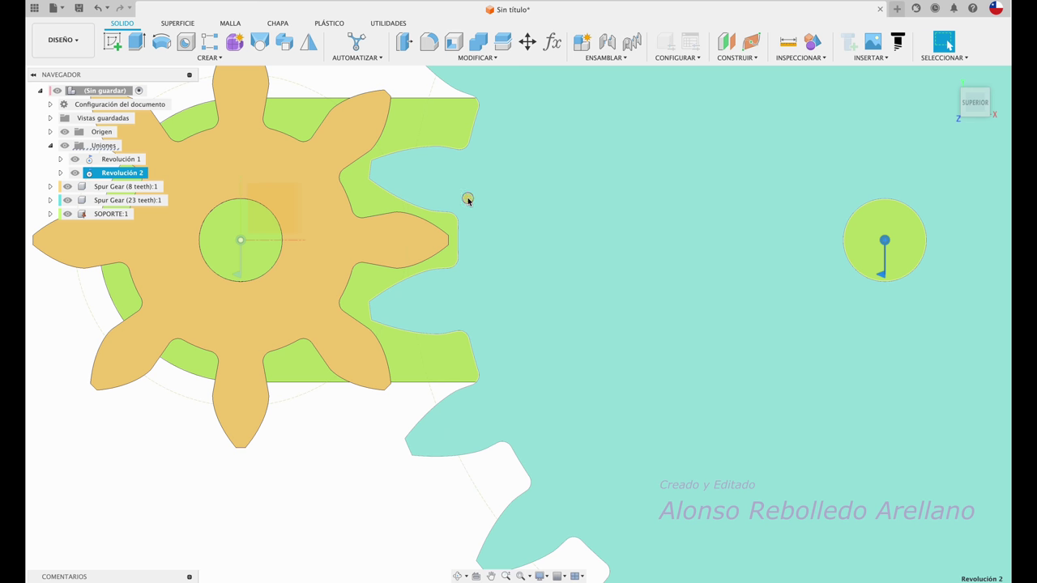
pyautogui.press('Escape')
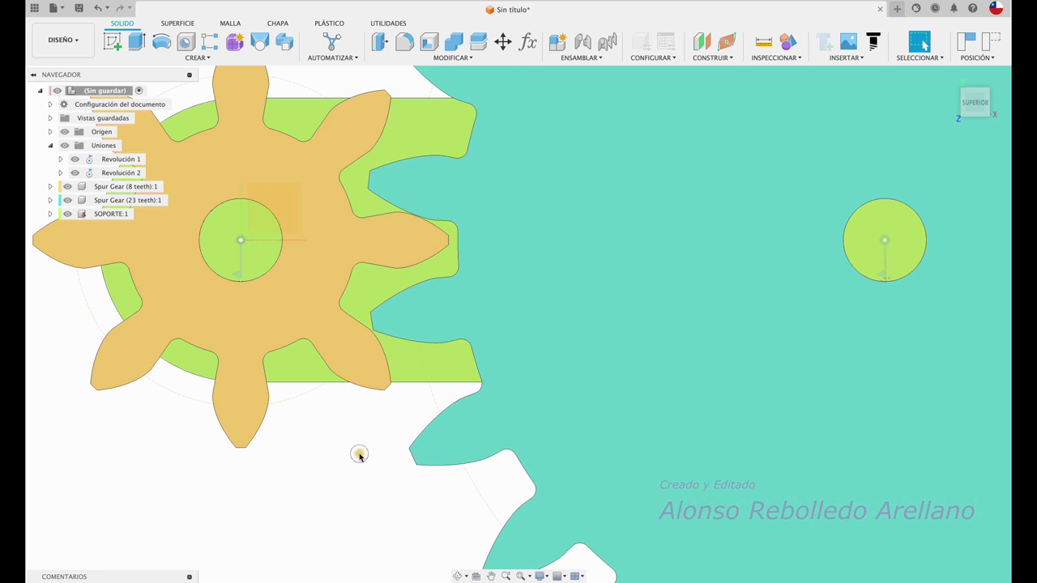
pyautogui.press('F6')
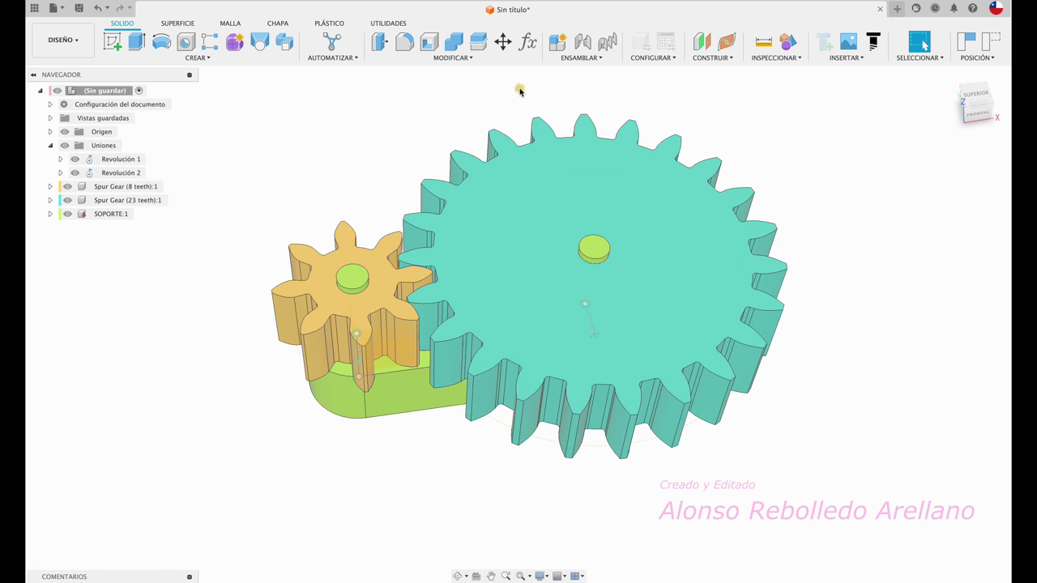
# Launch Vínculo de movimiento from the ENSAMBLAR menu
pyautogui.click(590, 60)
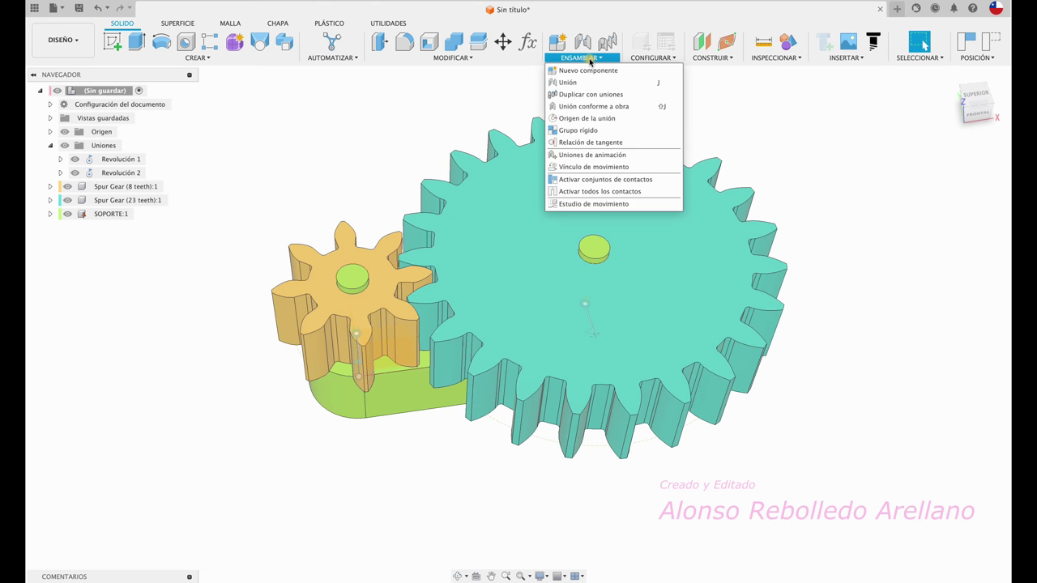
pyautogui.click(620, 168)
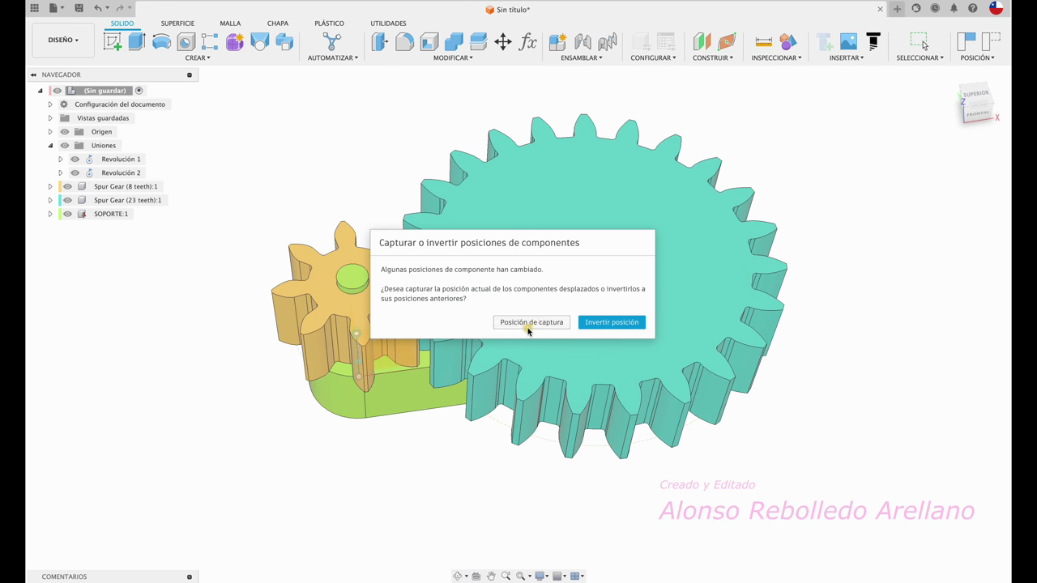
# Capture the gears' current positions and link Revolución 1 with Revolución 2, viewed from above
pyautogui.click(528, 327)
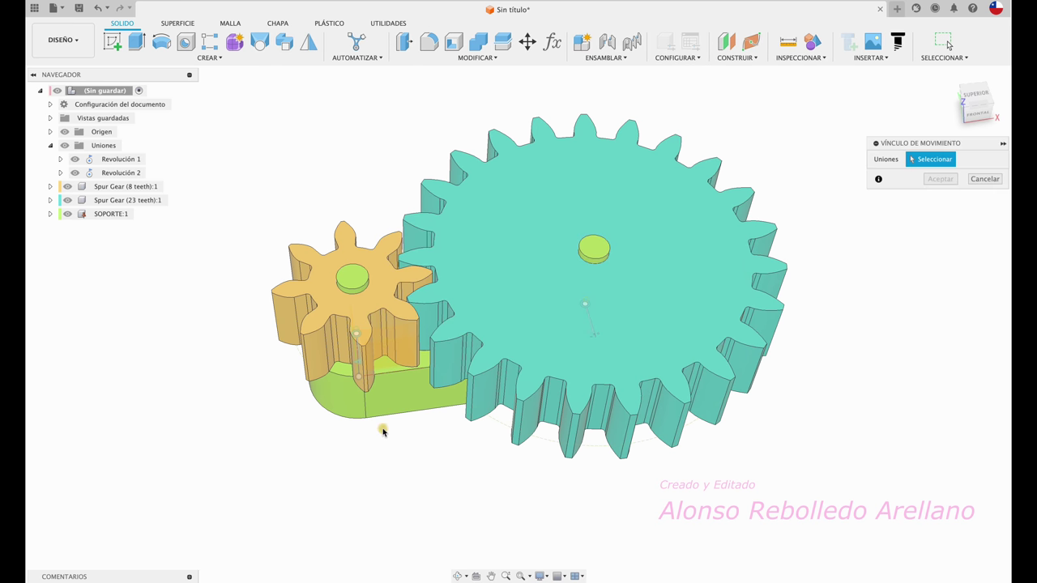
pyautogui.scroll(5, 340, 445)
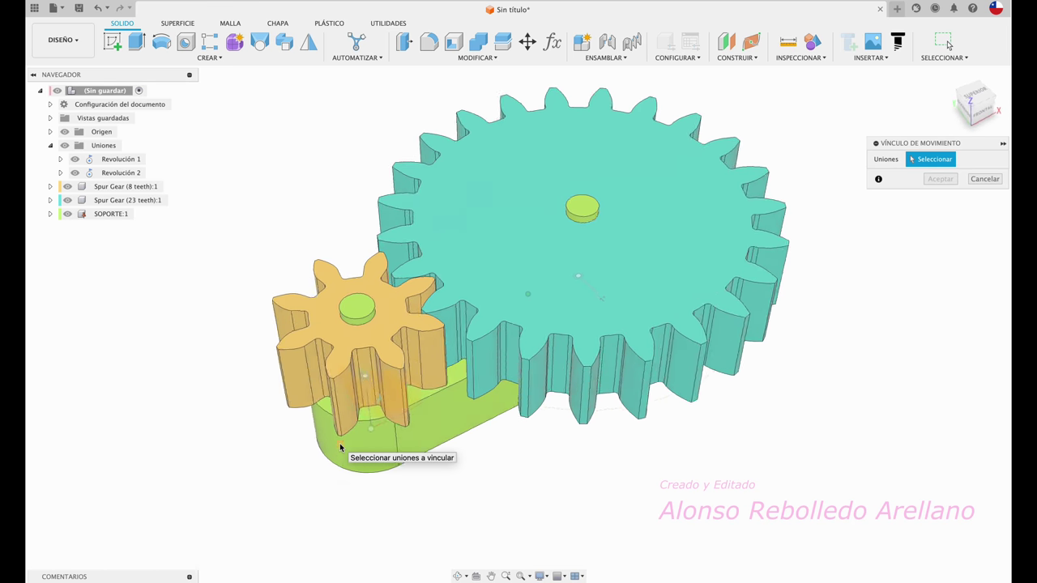
pyautogui.scroll(-3, 331, 437)
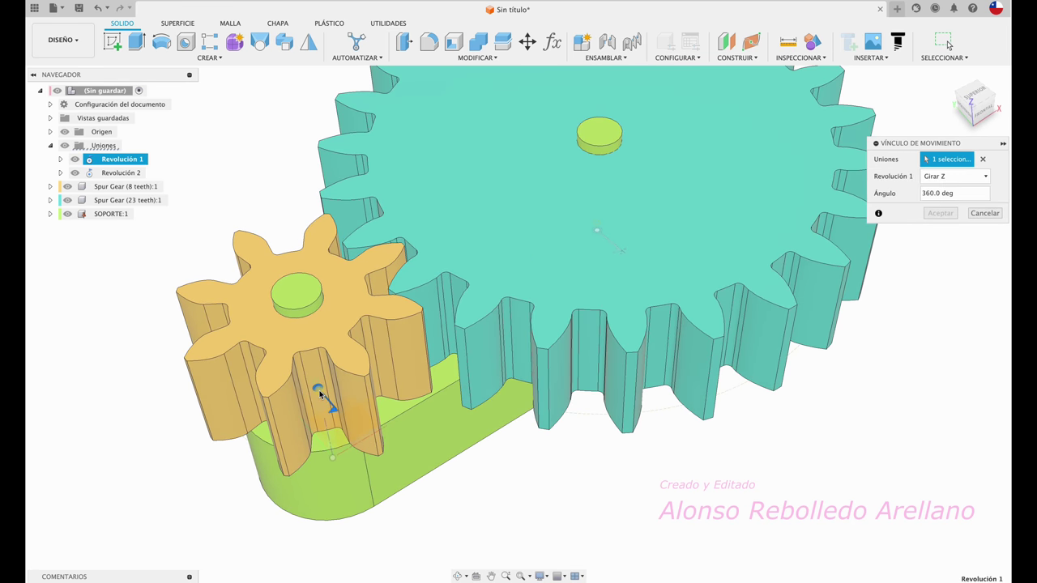
pyautogui.click(320, 394)
pyautogui.scroll(2, 556, 267)
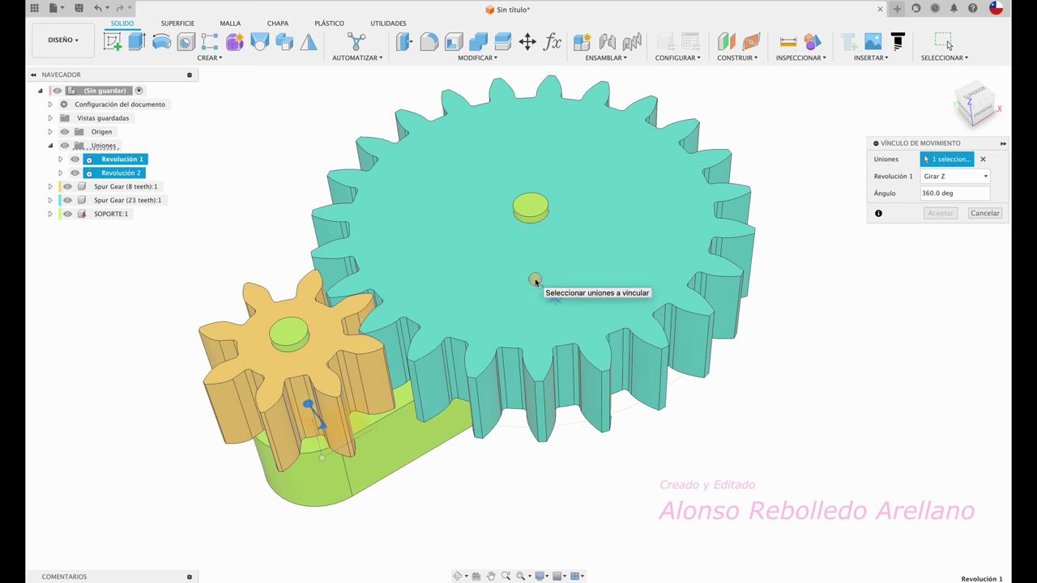
pyautogui.click(535, 281)
pyautogui.keyDown('shift'); pyautogui.moveTo(536, 281); pyautogui.dragTo(615, 400, button='middle'); pyautogui.keyUp('shift')
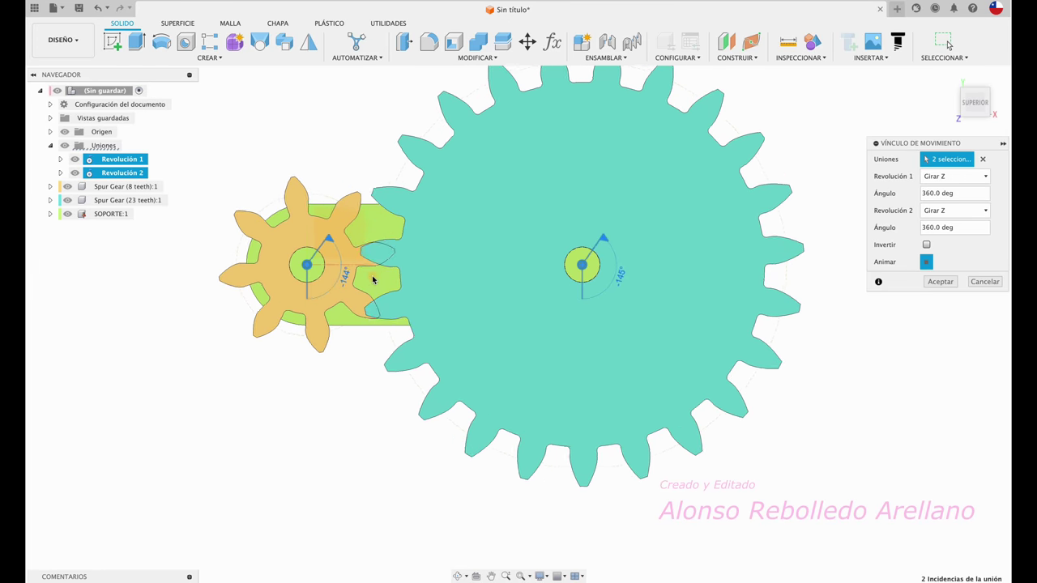
# Invert the link and set the 23-tooth gear's angle to 360*8/23, creating Vínculo de movimiento 3
pyautogui.click(927, 244)
pyautogui.write('360*8/23')
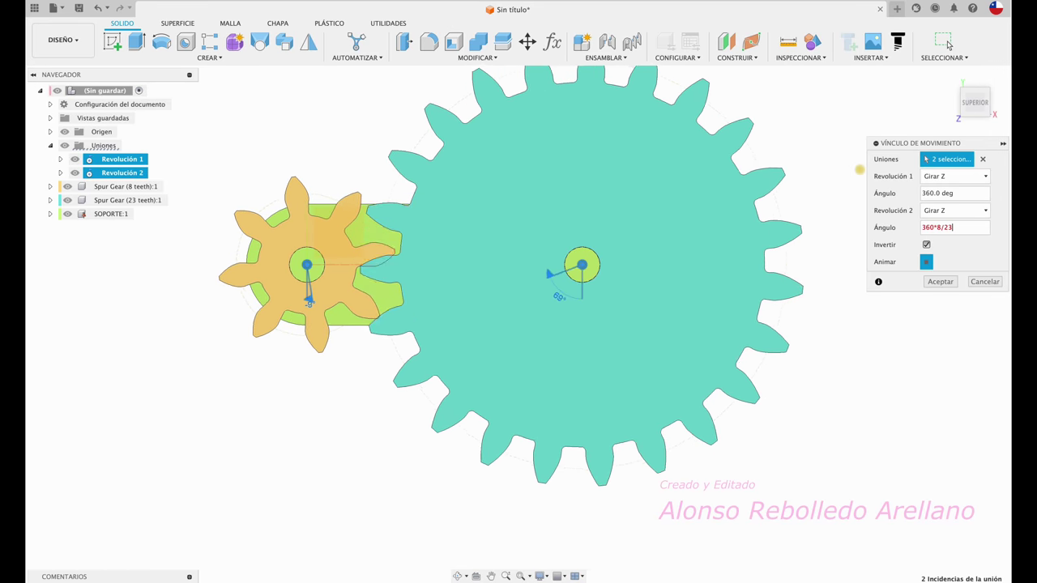
pyautogui.press('Return')
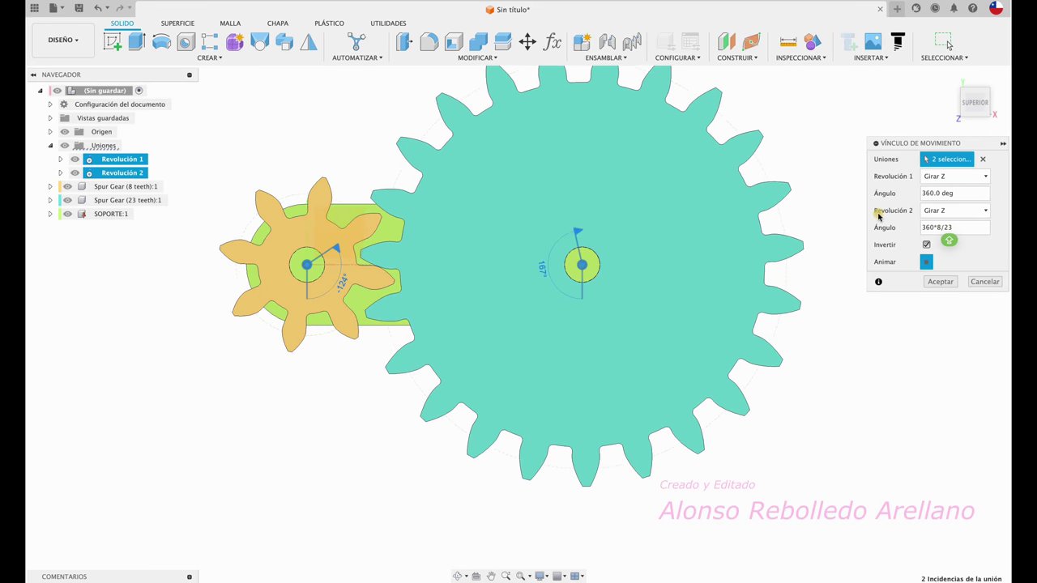
pyautogui.click(940, 281)
pyautogui.keyDown('shift'); pyautogui.moveTo(341, 459); pyautogui.dragTo(403, 290, button='middle'); pyautogui.keyUp('shift')
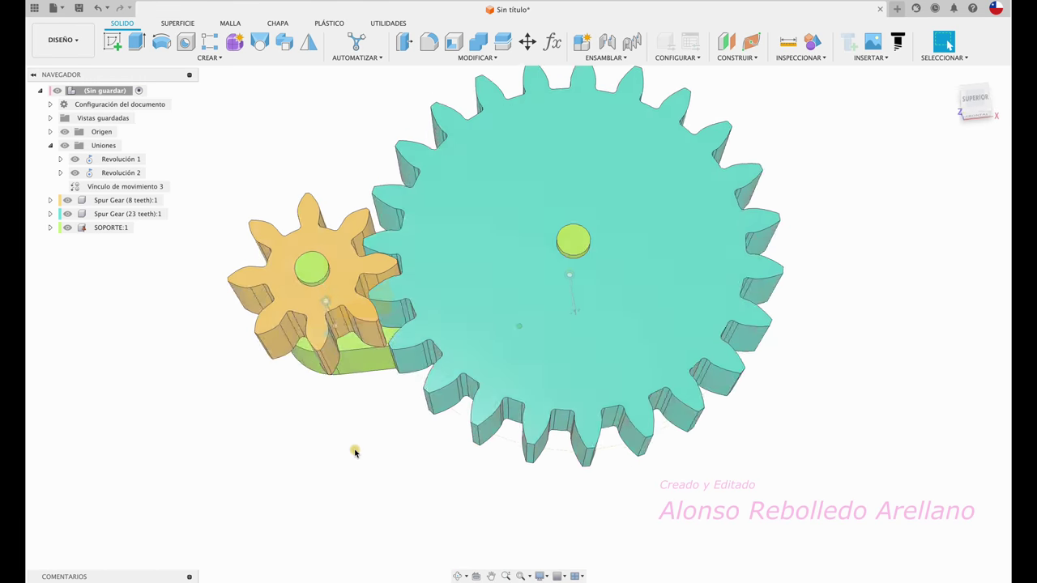
# Rotate the small gear by hand to check the large gear turns with it
pyautogui.moveTo(416, 233); pyautogui.dragTo(371, 163)
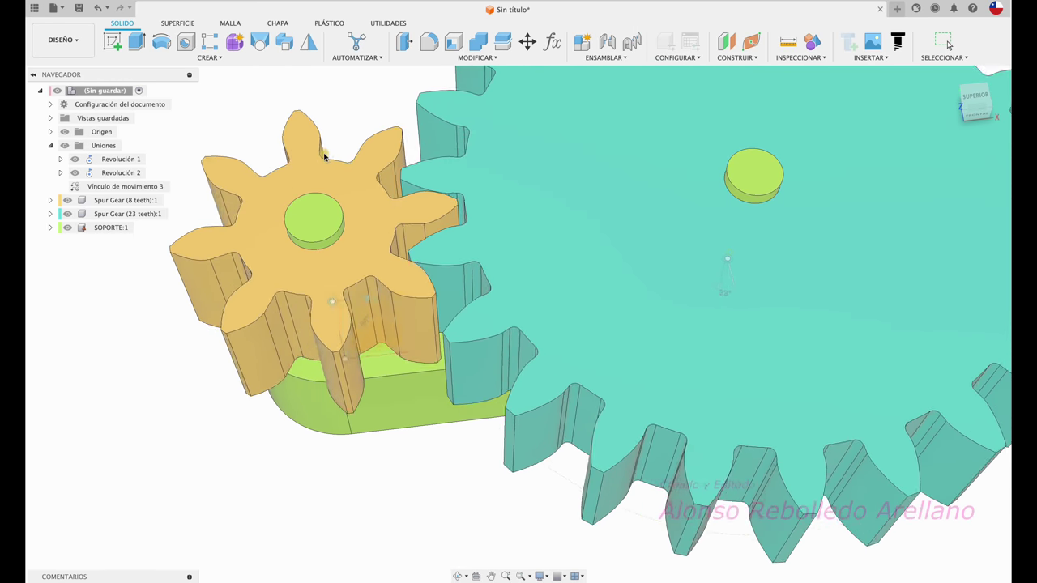
pyautogui.moveTo(371, 163); pyautogui.dragTo(303, 197)
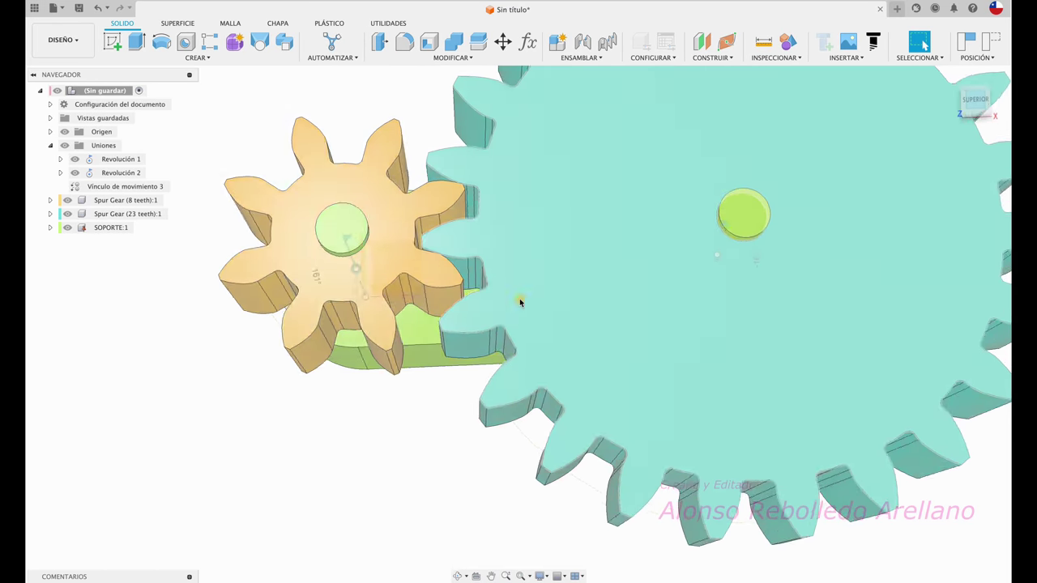
pyautogui.moveTo(520, 302)
pyautogui.mouseDown()
pyautogui.moveTo(405, 287)
pyautogui.moveTo(405, 229)
pyautogui.moveTo(349, 187)
pyautogui.moveTo(319, 243)
pyautogui.moveTo(396, 203)
pyautogui.moveTo(319, 266)
pyautogui.moveTo(326, 197)
pyautogui.moveTo(400, 250)
pyautogui.moveTo(349, 283)
pyautogui.moveTo(391, 193)
pyautogui.mouseUp()
pyautogui.moveTo(392, 193)
pyautogui.keyDown('shift'); pyautogui.mouseDown(button='middle')
pyautogui.moveTo(537, 189)
pyautogui.moveTo(246, 162)
pyautogui.moveTo(208, 172)
pyautogui.mouseUp(button='middle'); pyautogui.keyUp('shift')
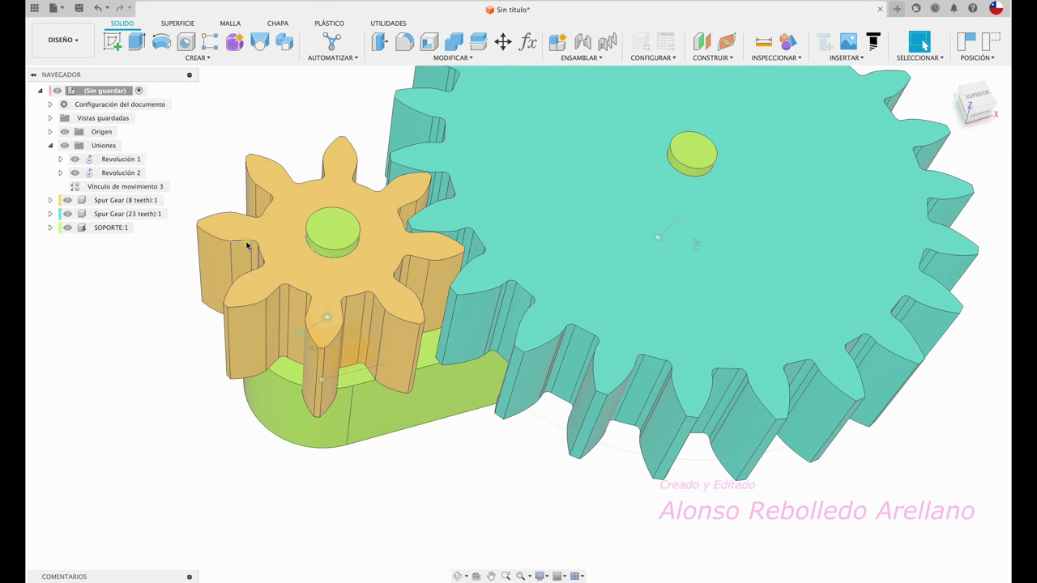
# Play Animar relaciones de unión on Revolución 1 to watch both gears turn, then stop it
pyautogui.click(297, 337)
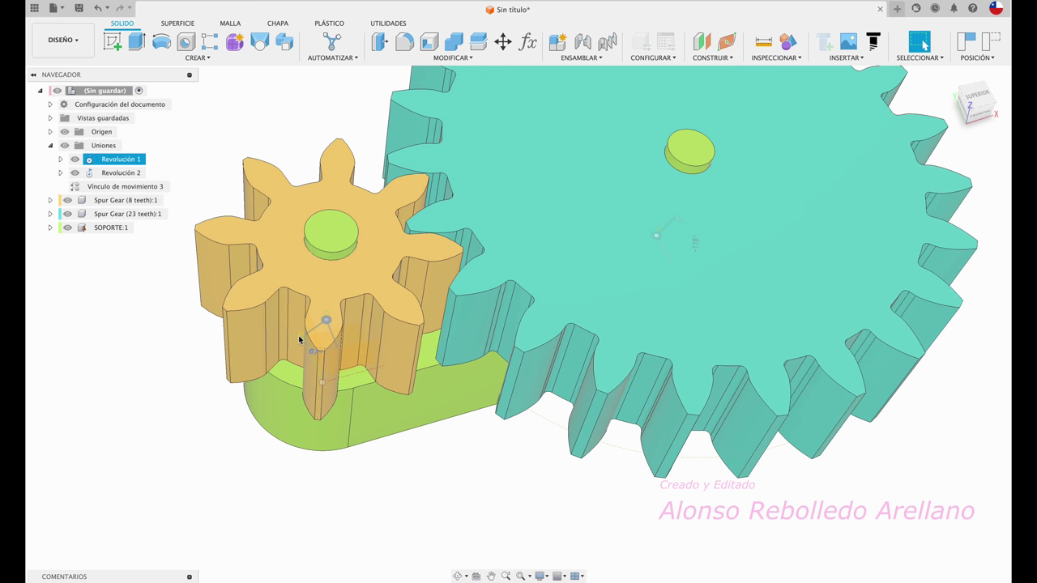
pyautogui.rightClick(299, 339)
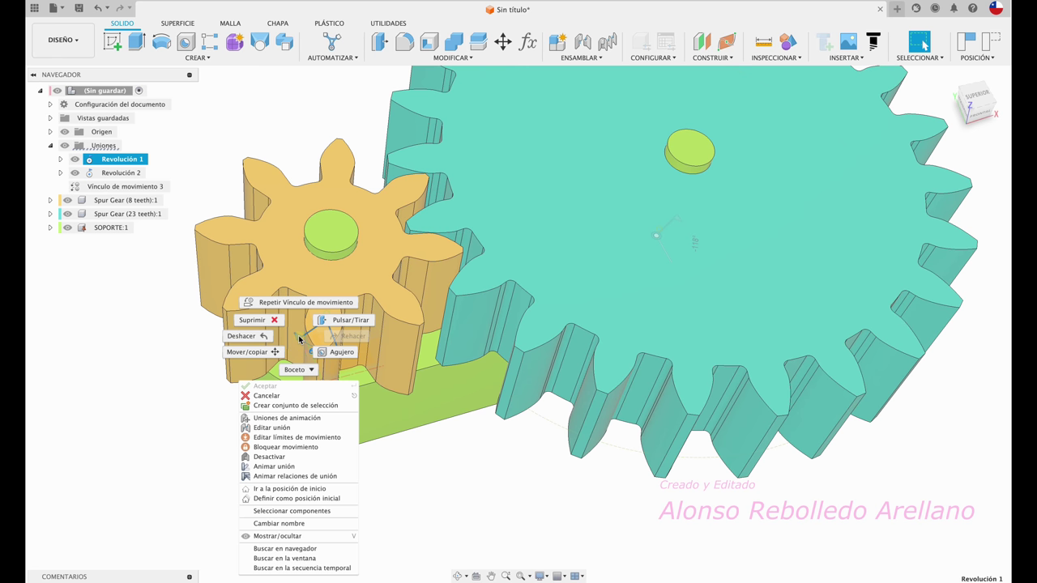
pyautogui.click(320, 479)
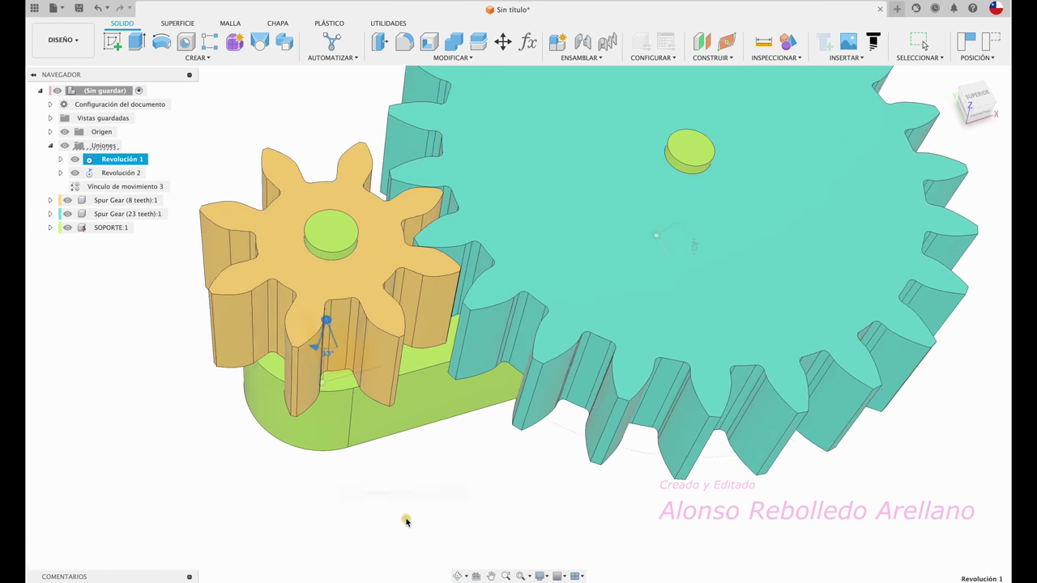
pyautogui.scroll(-5, 405, 521)
pyautogui.scroll(3, 405, 521)
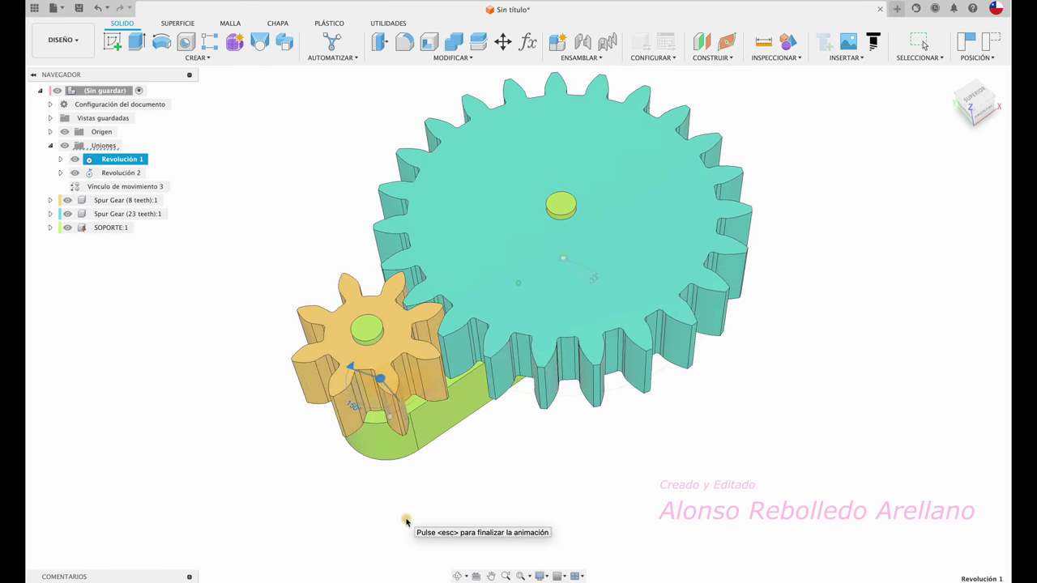
pyautogui.scroll(2, 406, 521)
pyautogui.scroll(2, 405, 521)
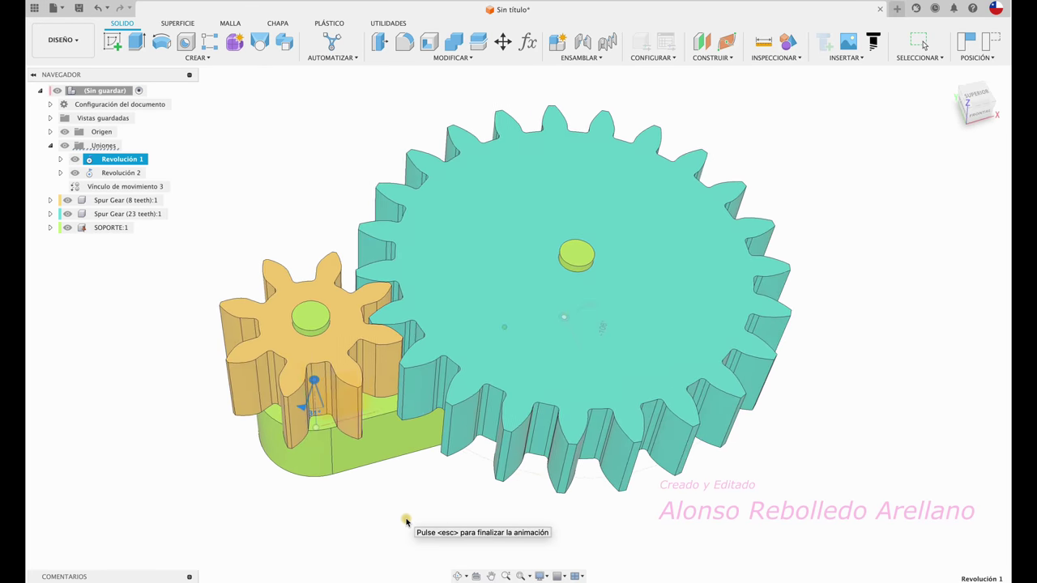
pyautogui.keyDown('shift'); pyautogui.scroll(-2, 406, 521); pyautogui.keyUp('shift')
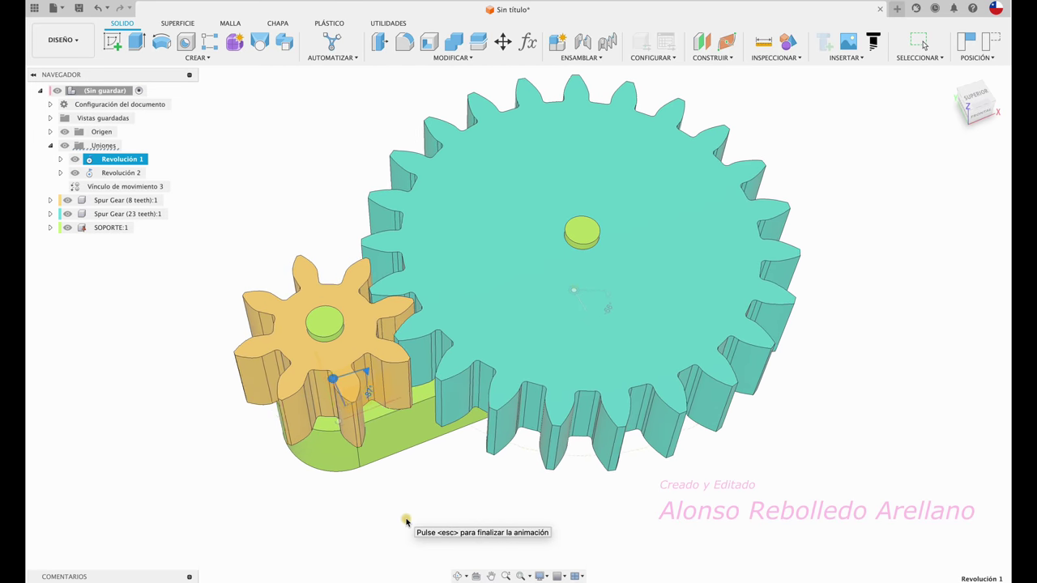
pyautogui.press('Escape')
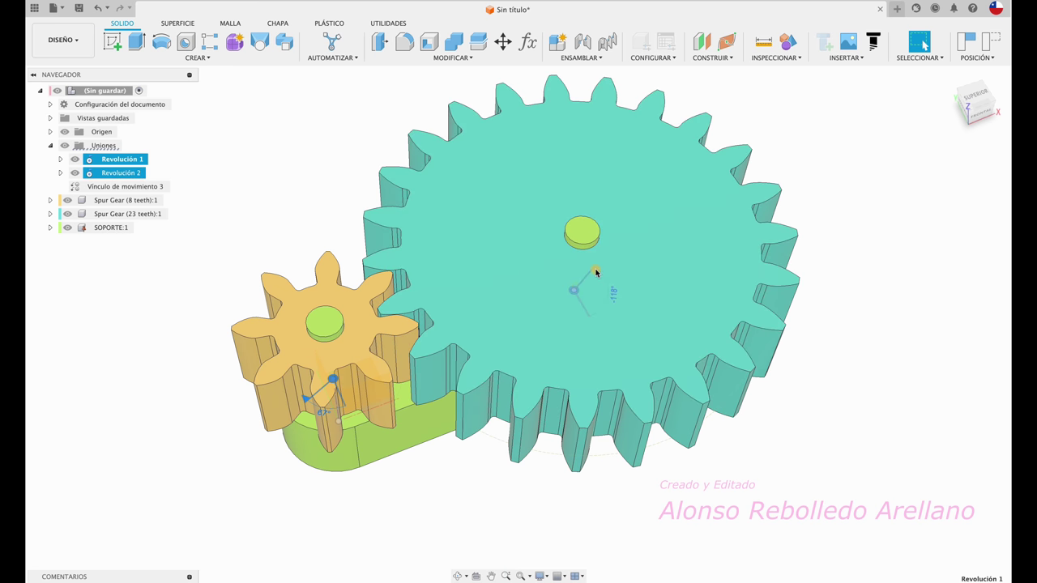
pyautogui.rightClick(596, 272)
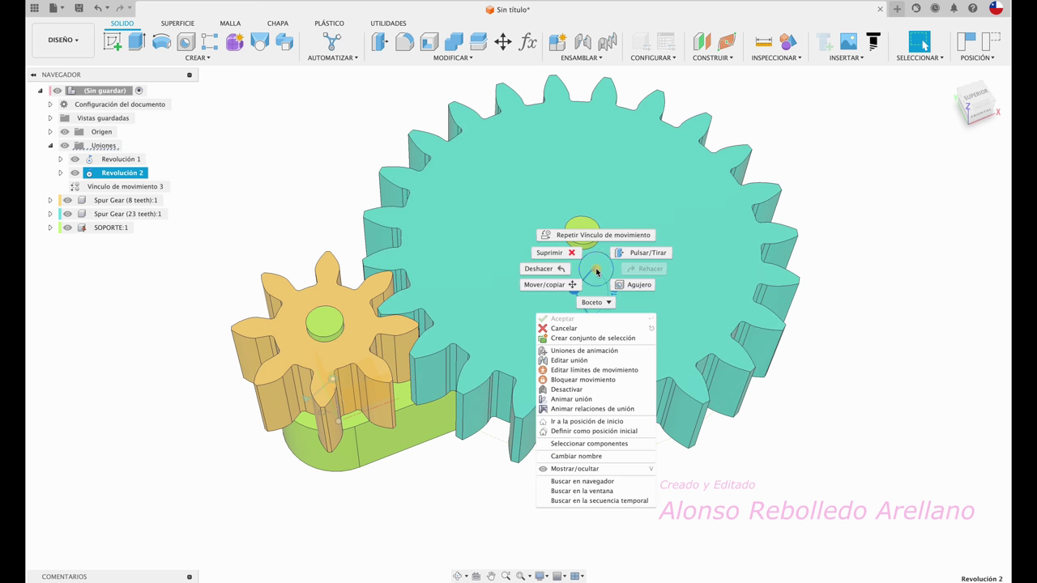
# Run Animar unión on Revolución 2 and watch the linked gears from higher up
pyautogui.click(596, 411)
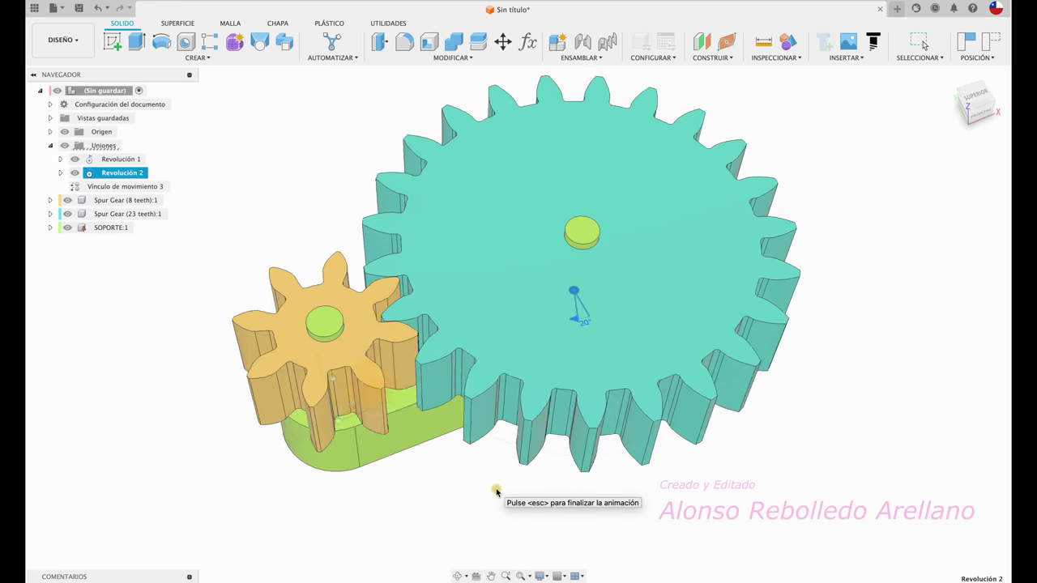
pyautogui.moveTo(570, 324)
pyautogui.keyDown('shift'); pyautogui.mouseDown(button='middle')
pyautogui.moveTo(745, 201)
pyautogui.moveTo(690, 178)
pyautogui.mouseUp(button='middle'); pyautogui.keyUp('shift')
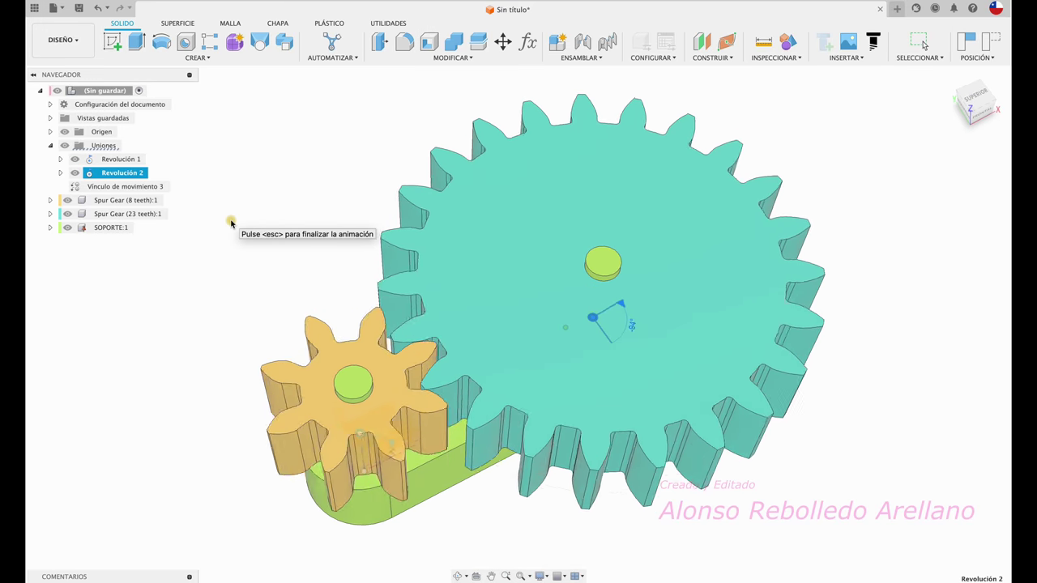
# Save the design as ENGRANAJES RECTOS in MECANICA > CAJA REDUCTORA & SPUR GEAR
pyautogui.click(78, 9)
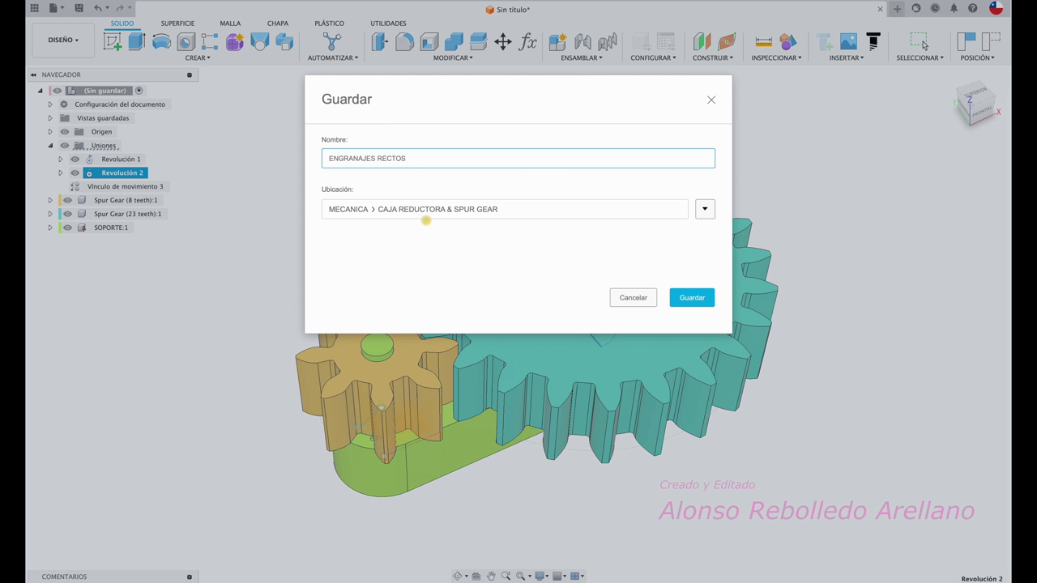
pyautogui.write('ENGRANAJES RECTOS')
pyautogui.click(709, 212)
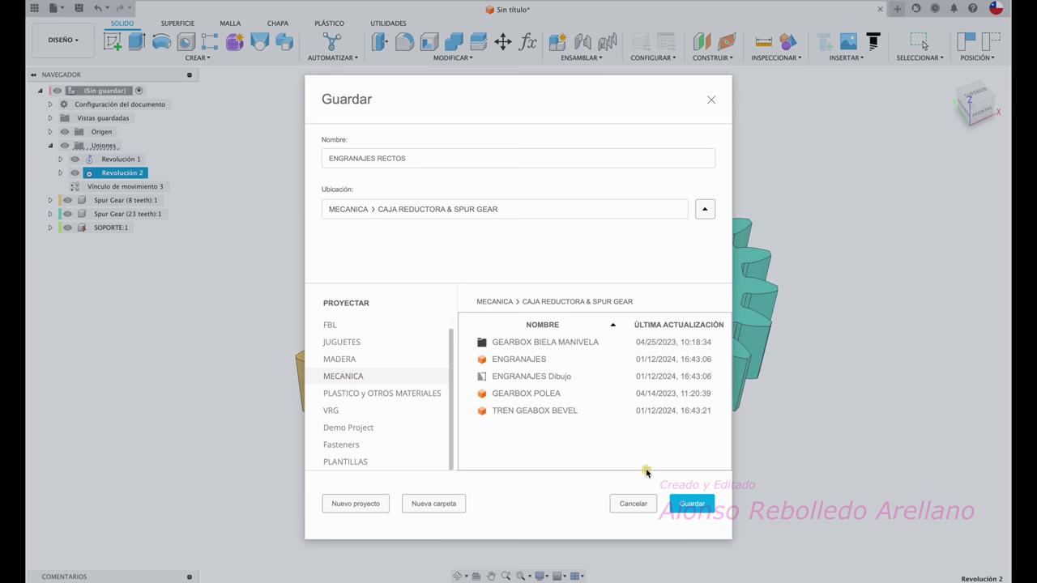
pyautogui.click(695, 504)
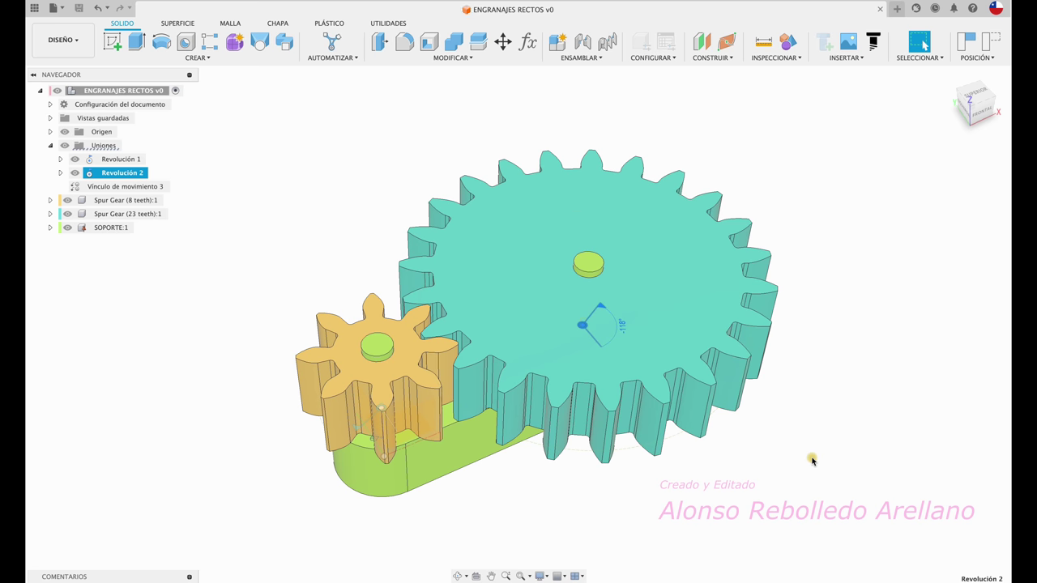
pyautogui.click(813, 460)
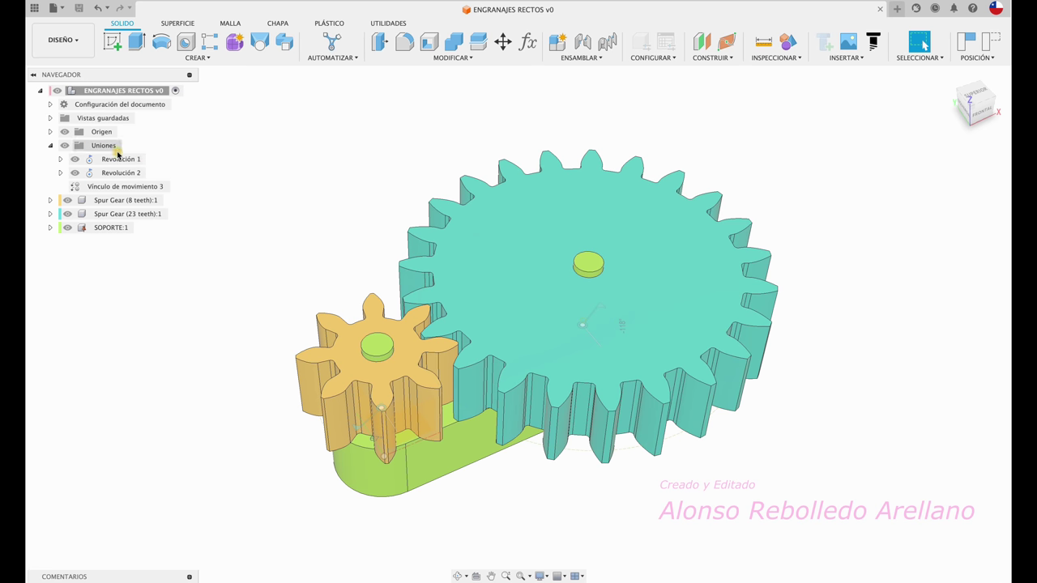